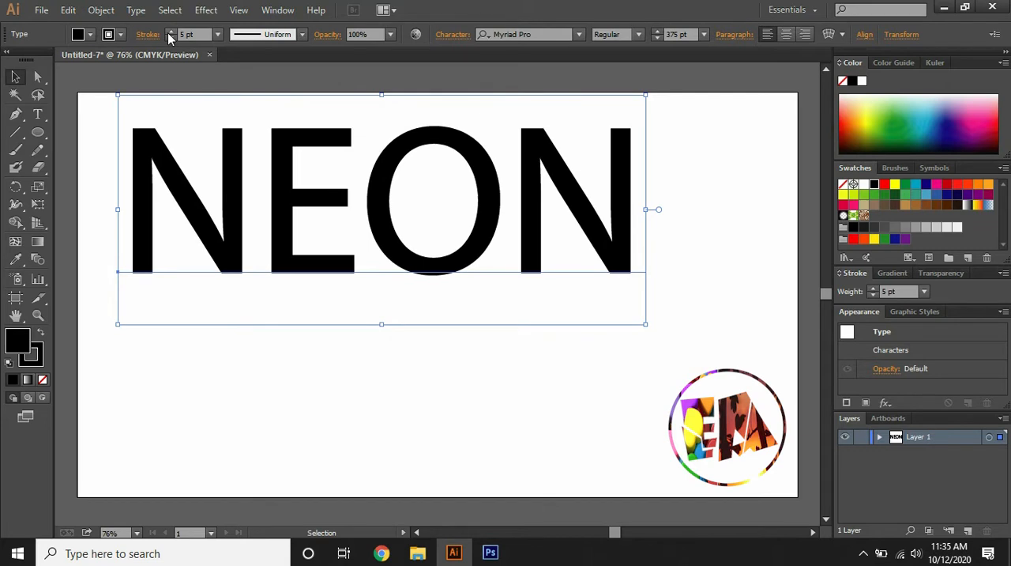
Set the NEON text's stroke weight to 6 pt and move the text to the middle of the artboard
click(169, 36)
drag(228, 172, 279, 245)
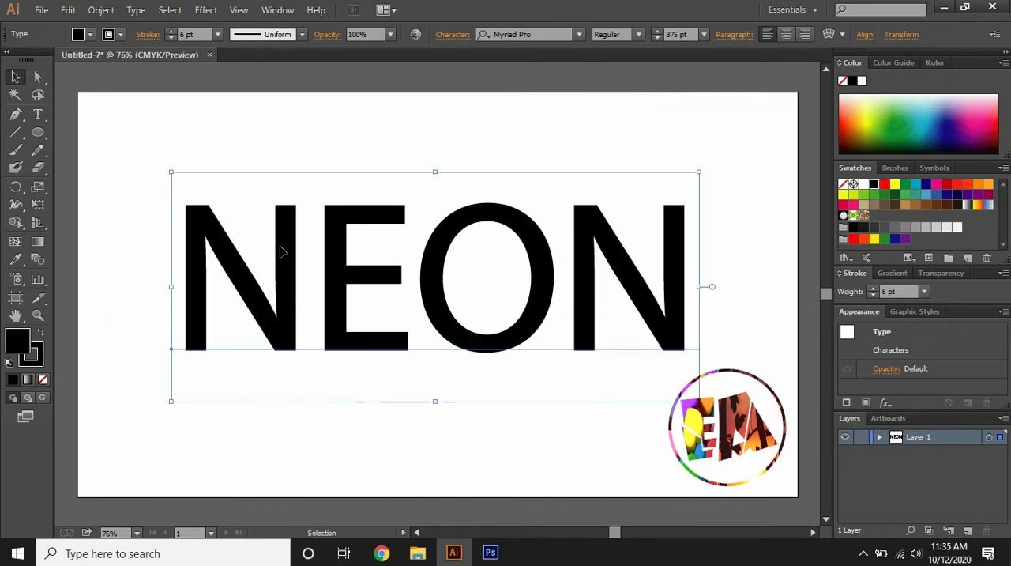
click(126, 233)
Remove the fill from the NEON text, keeping only its black stroke
click(196, 239)
click(43, 379)
click(41, 367)
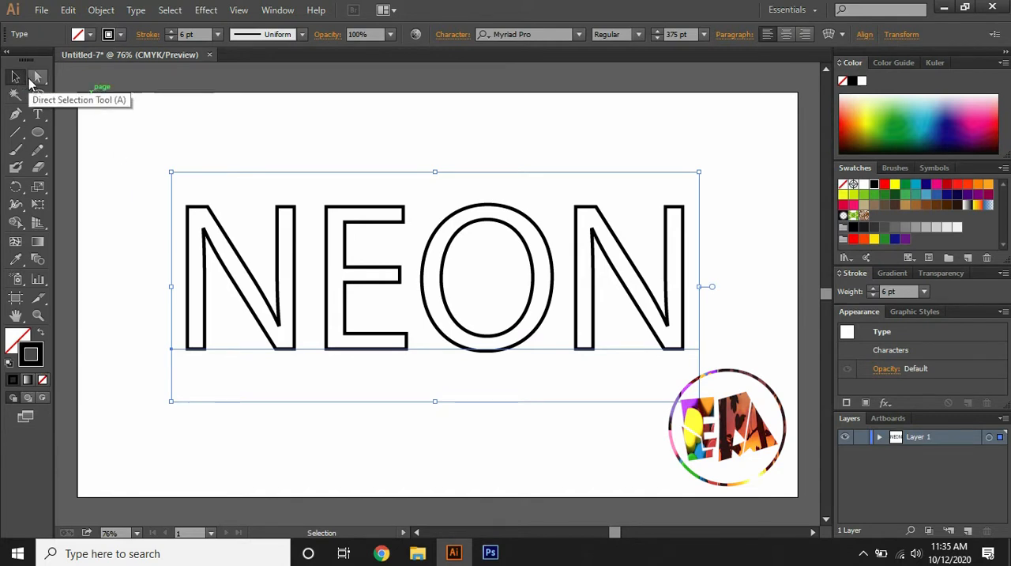
Convert the NEON text to outlines and ungroup it into separate letters
click(134, 9)
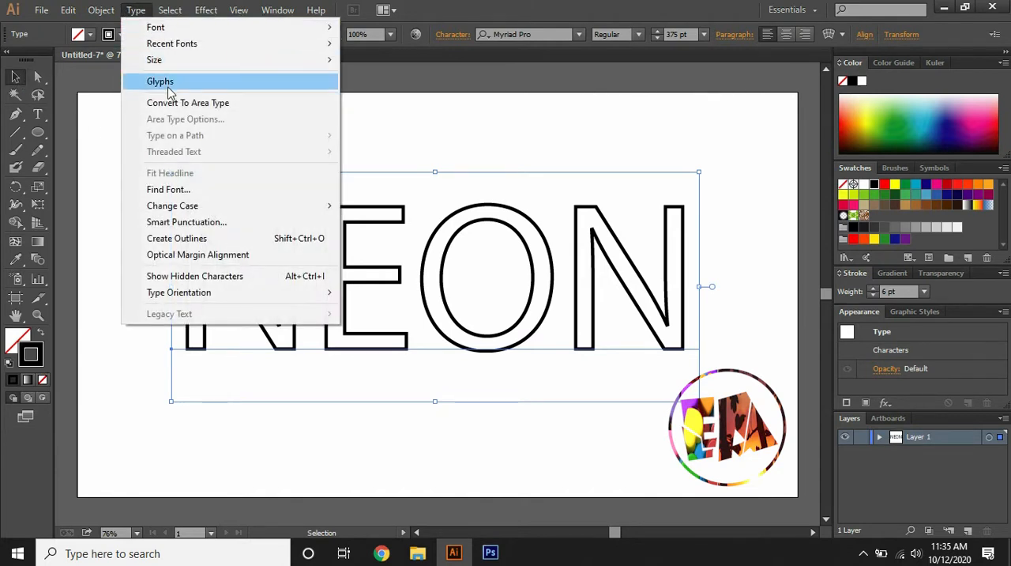
click(196, 238)
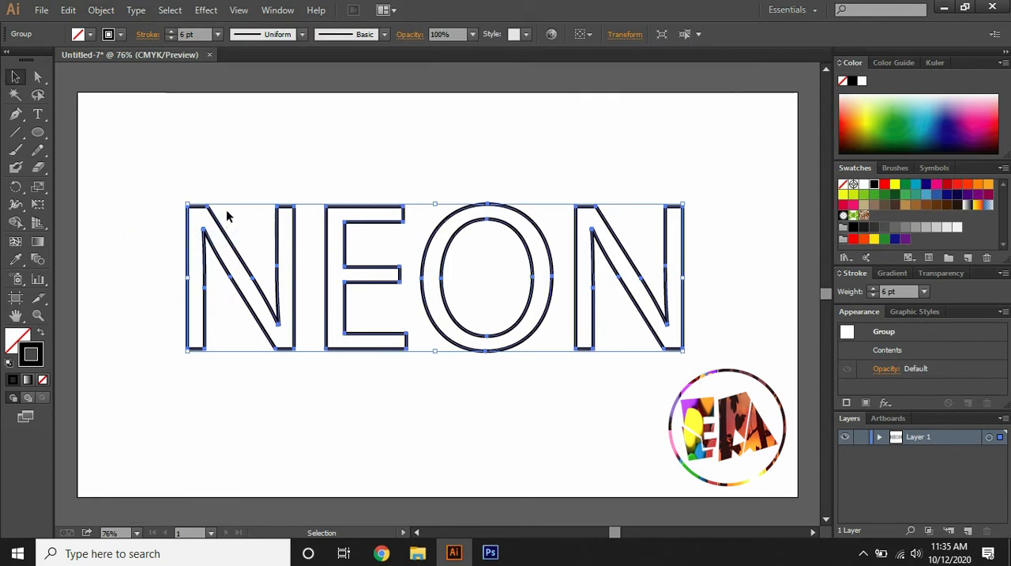
click(239, 181)
click(278, 240)
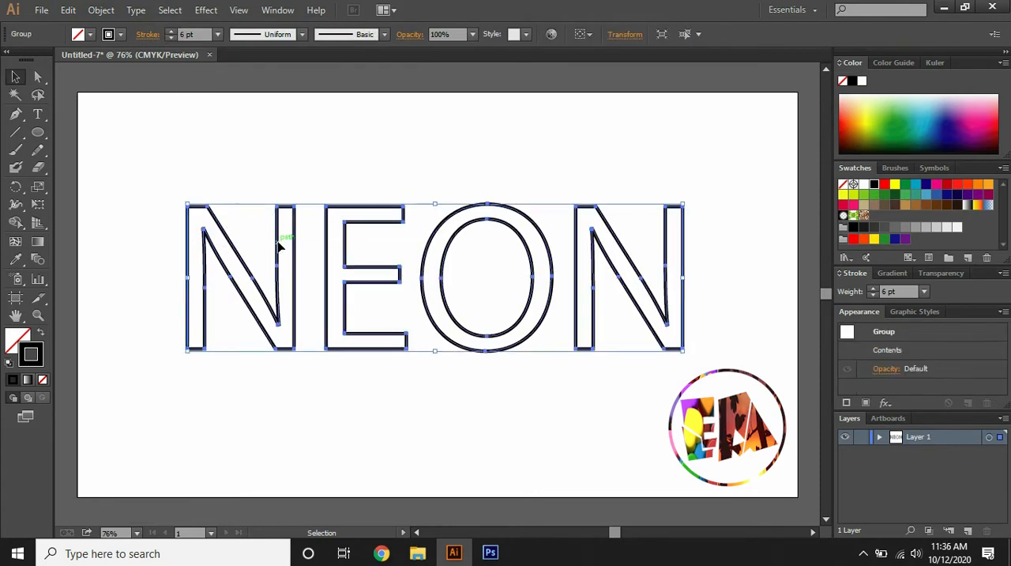
right_click(279, 242)
click(324, 328)
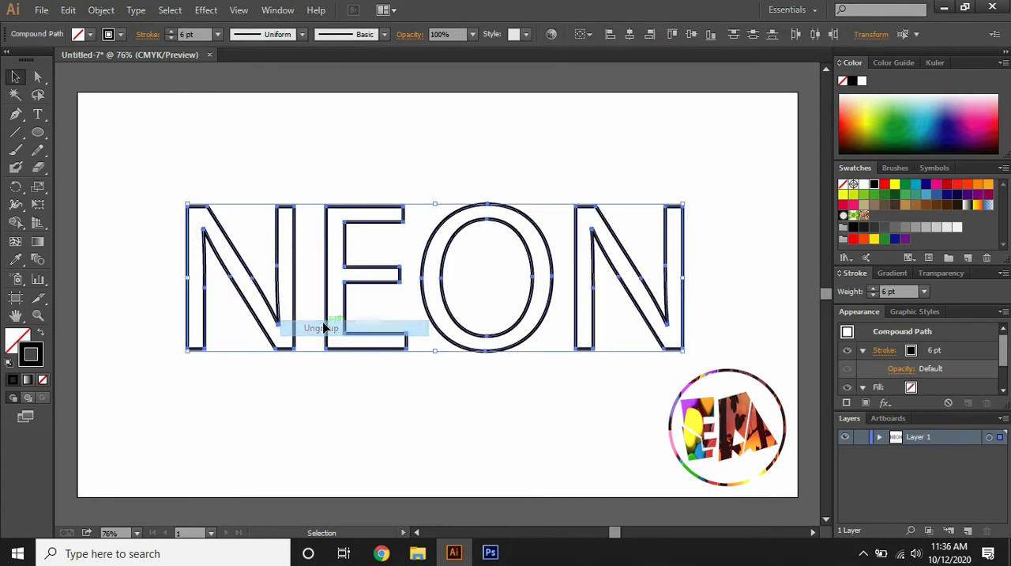
click(306, 164)
Delete the short end segments of the first N, above its right stem and below its left stem
click(294, 228)
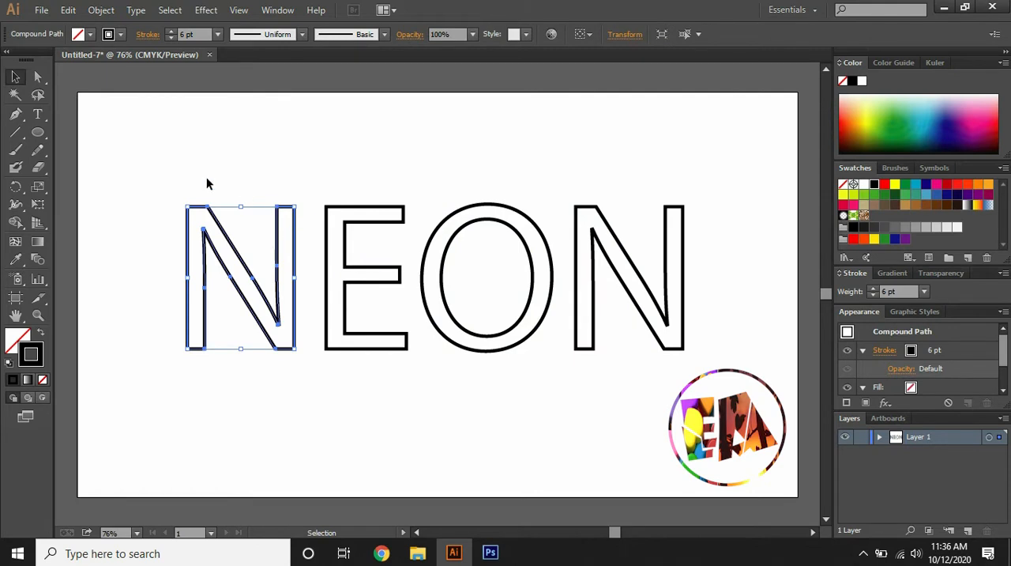
click(38, 78)
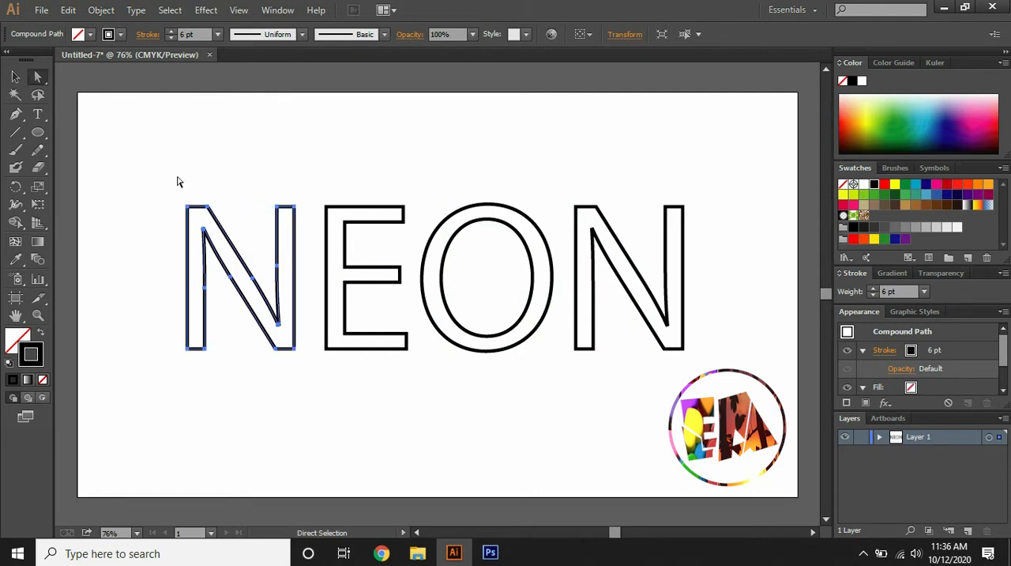
click(283, 203)
key(Delete)
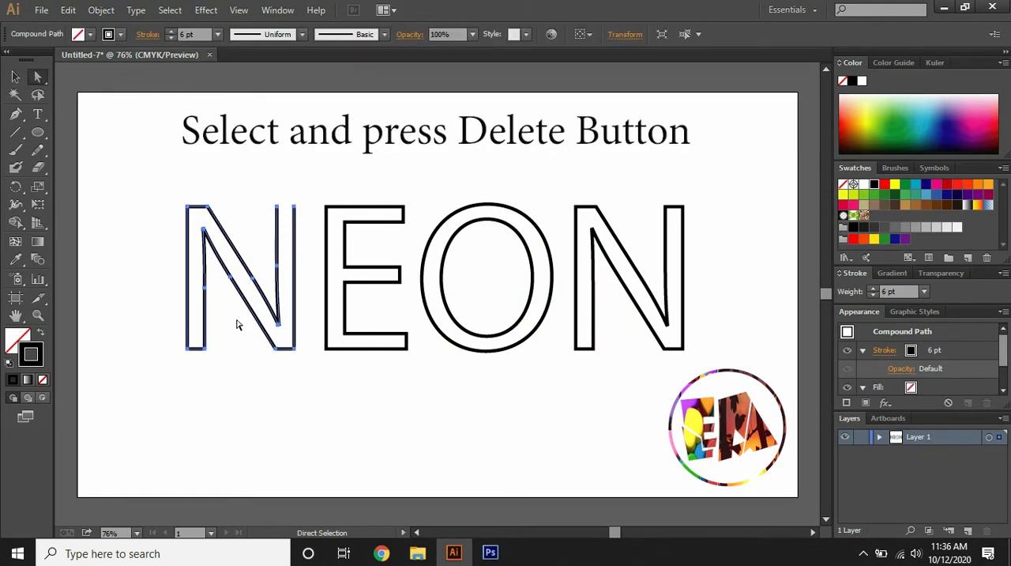
click(199, 352)
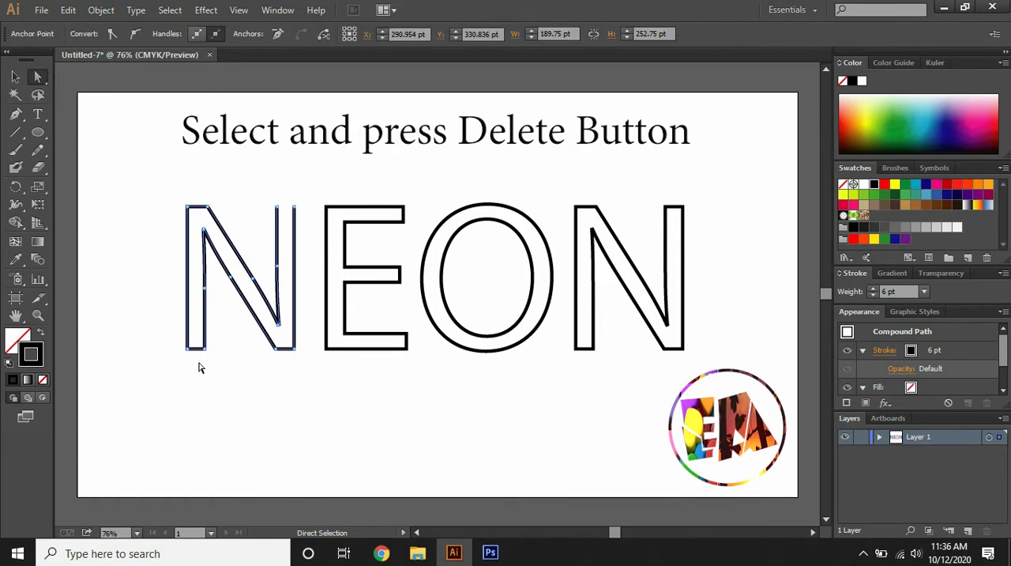
key(Delete)
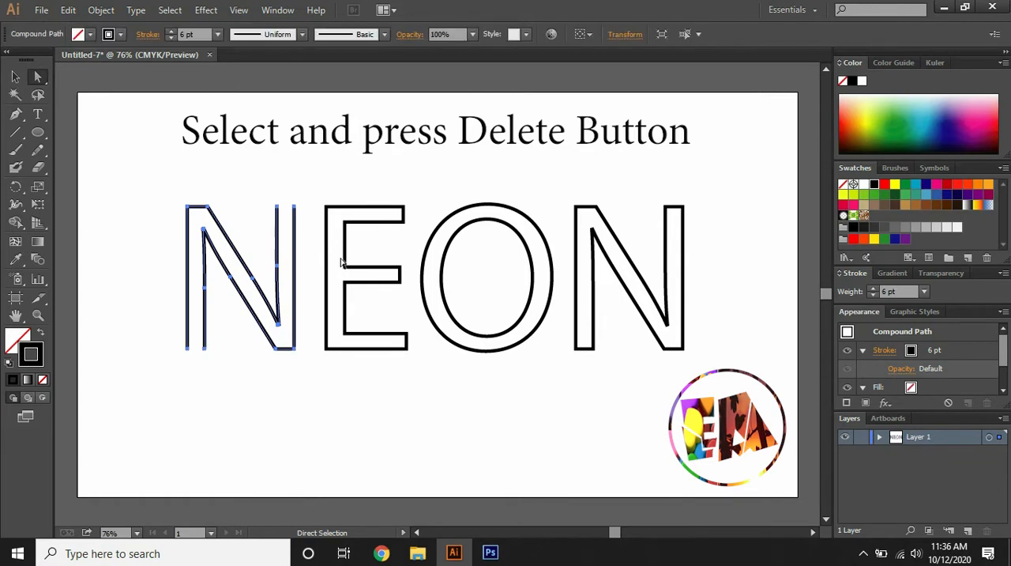
Delete the short end segments closing the upper, middle and lower arms of the E
click(406, 224)
click(419, 275)
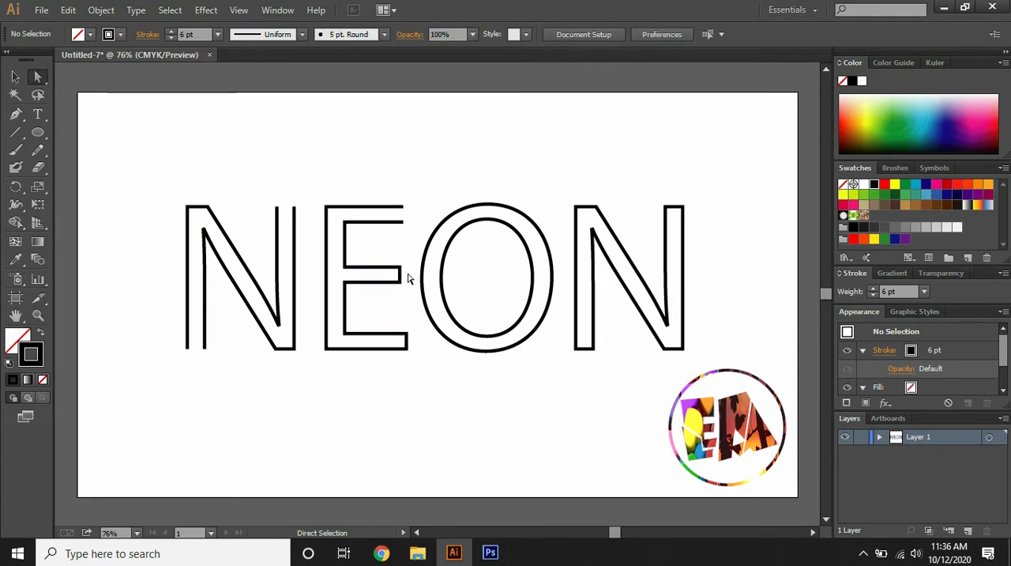
click(393, 275)
key(Delete)
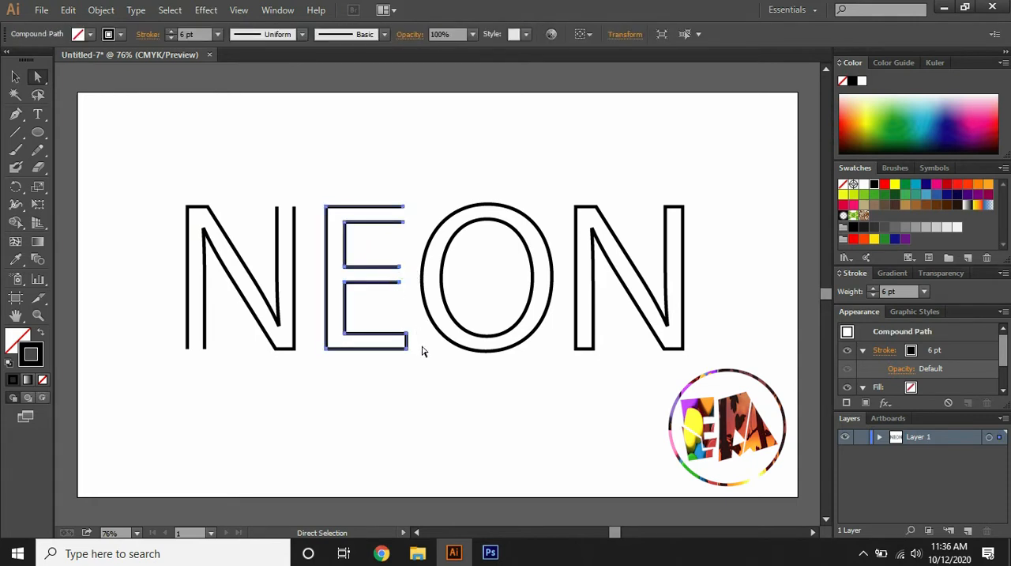
click(397, 343)
key(Delete)
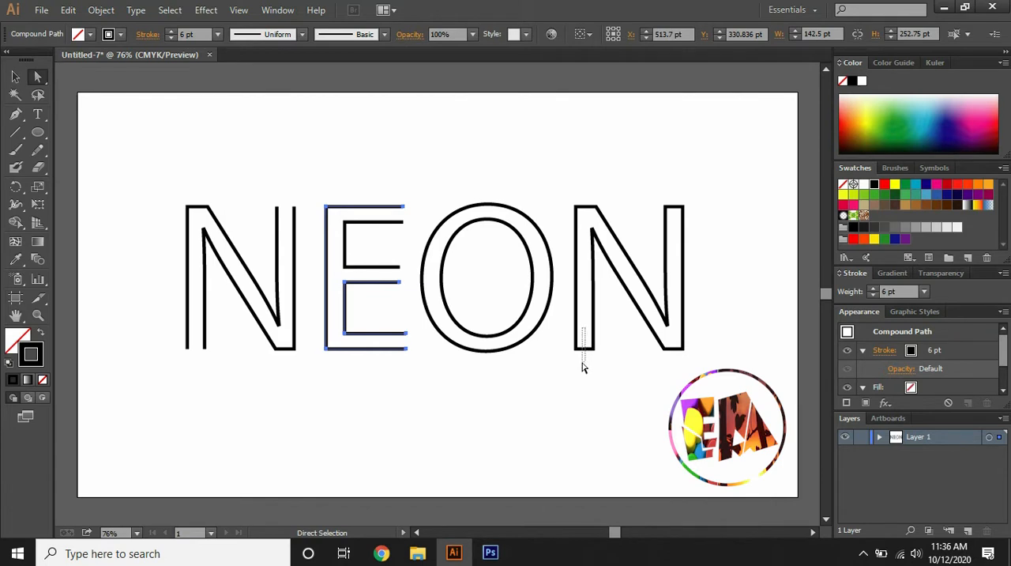
Delete the short end segments of the last N, below its left stem and above its right stem
drag(583, 367, 579, 366)
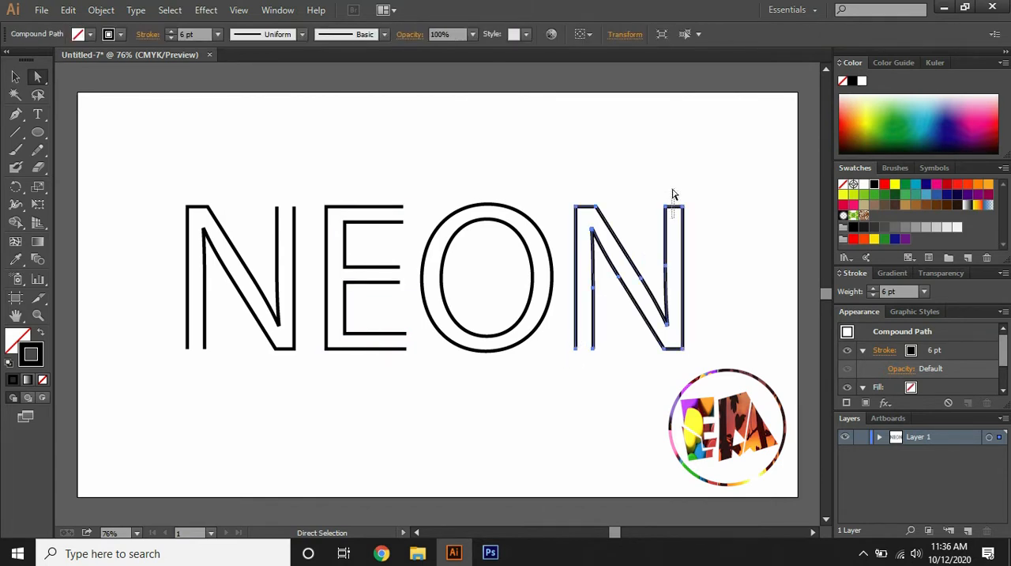
drag(674, 194, 672, 195)
key(Delete)
Add two anchor points close together on the upper right of the O's outer ring
click(15, 77)
click(473, 207)
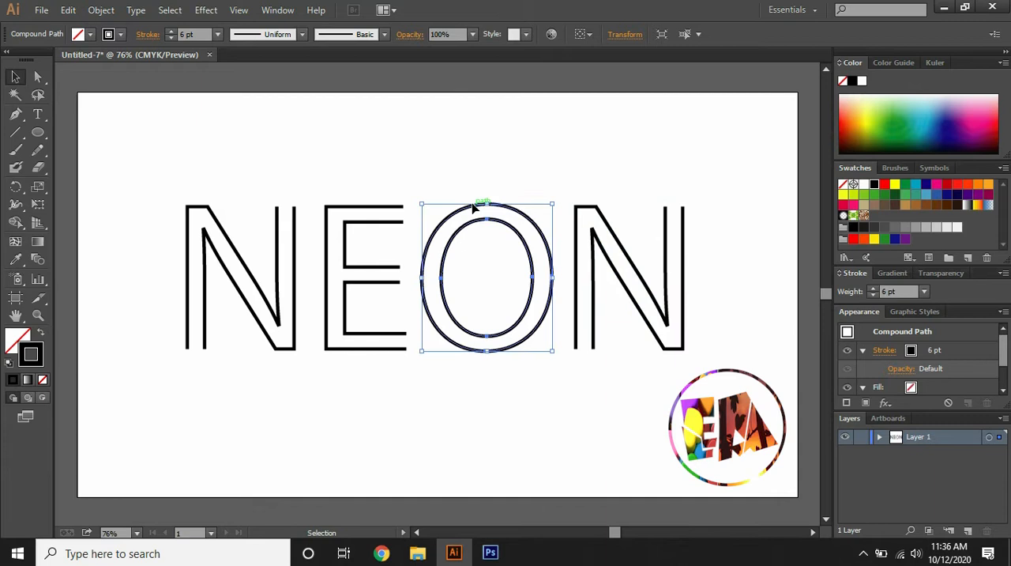
click(15, 113)
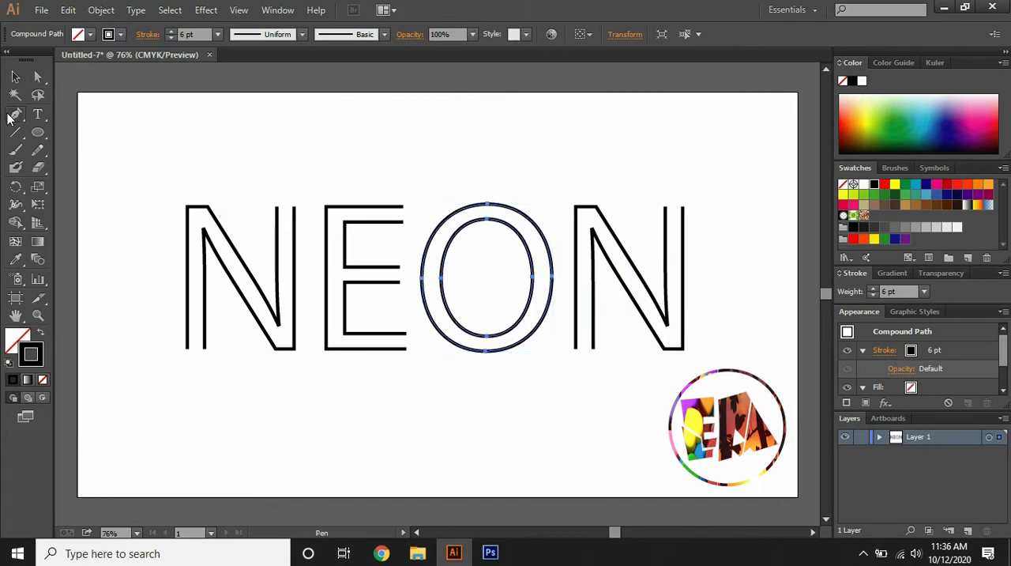
click(522, 215)
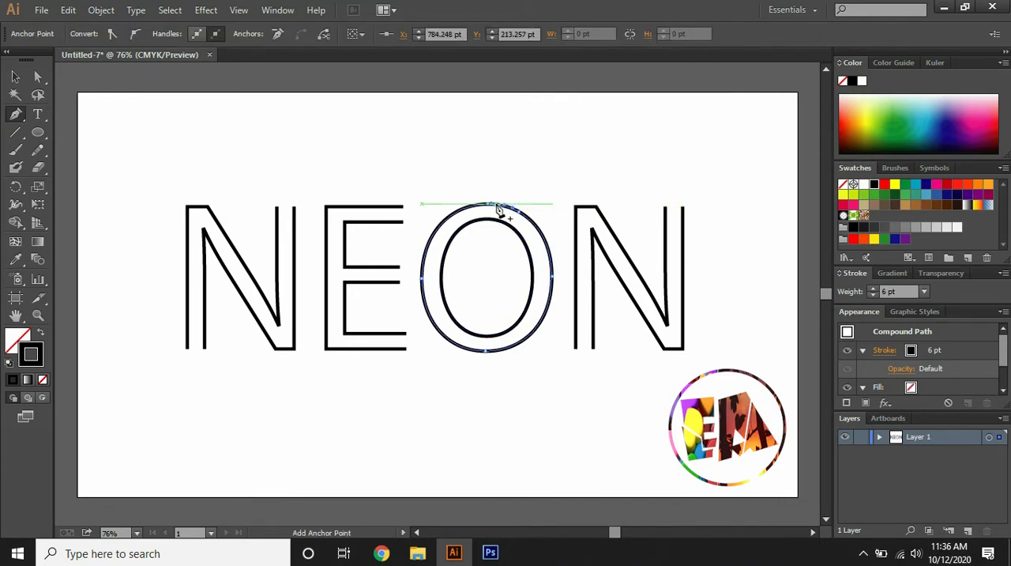
click(498, 207)
click(18, 76)
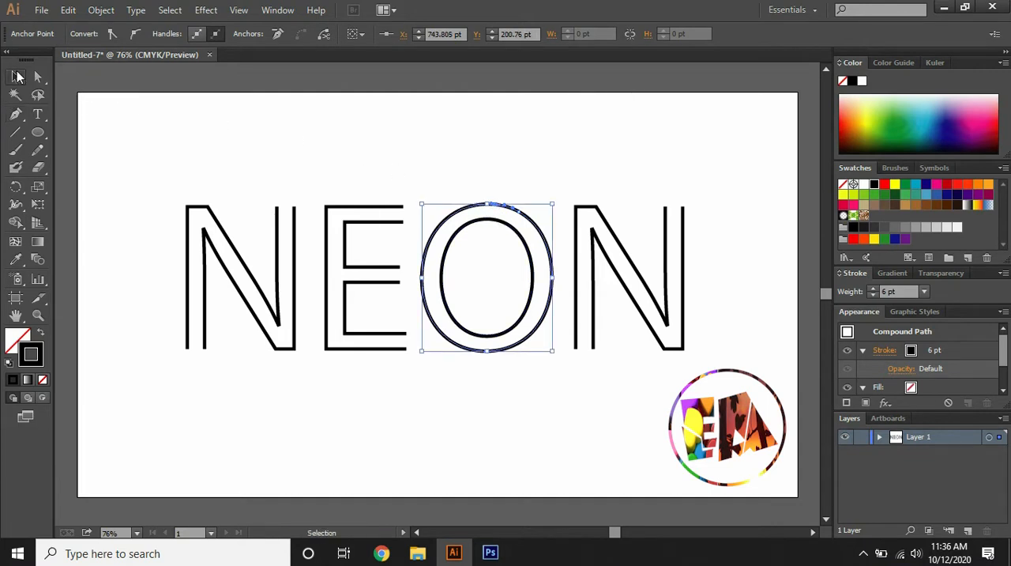
Delete the segment between the two added anchor points to open a gap in the O's outer ring
click(38, 77)
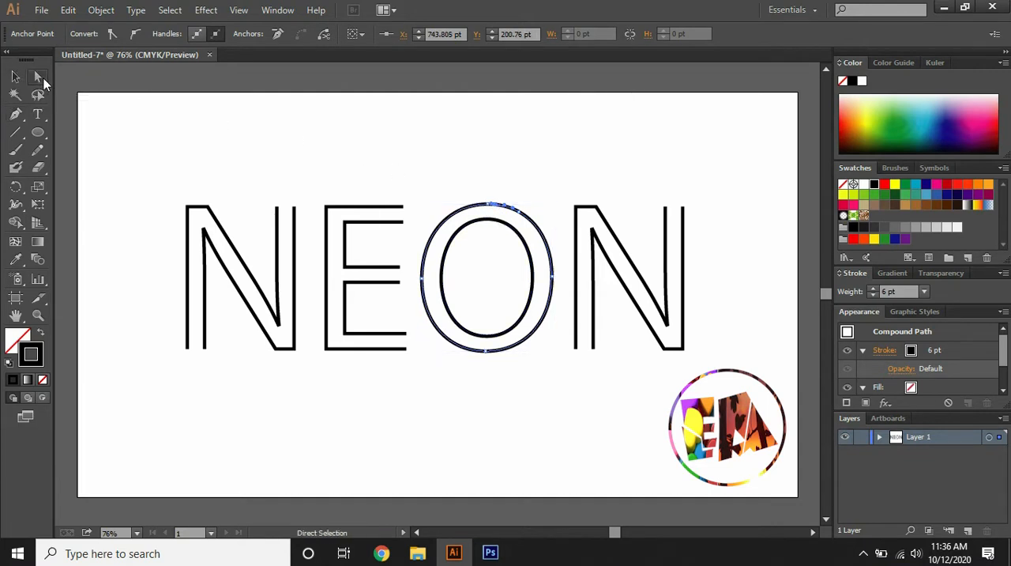
click(508, 200)
key(Delete)
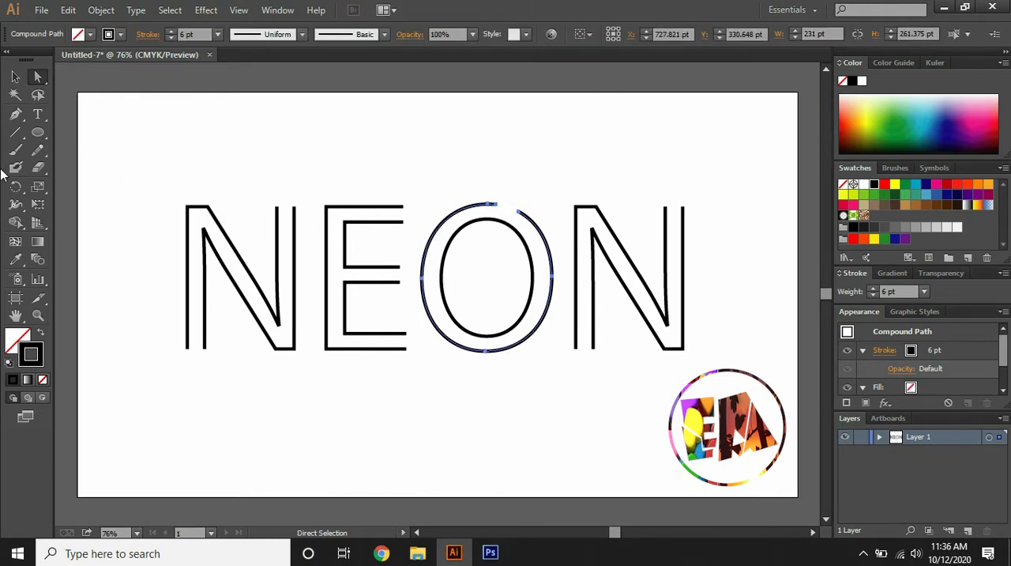
click(15, 76)
click(179, 132)
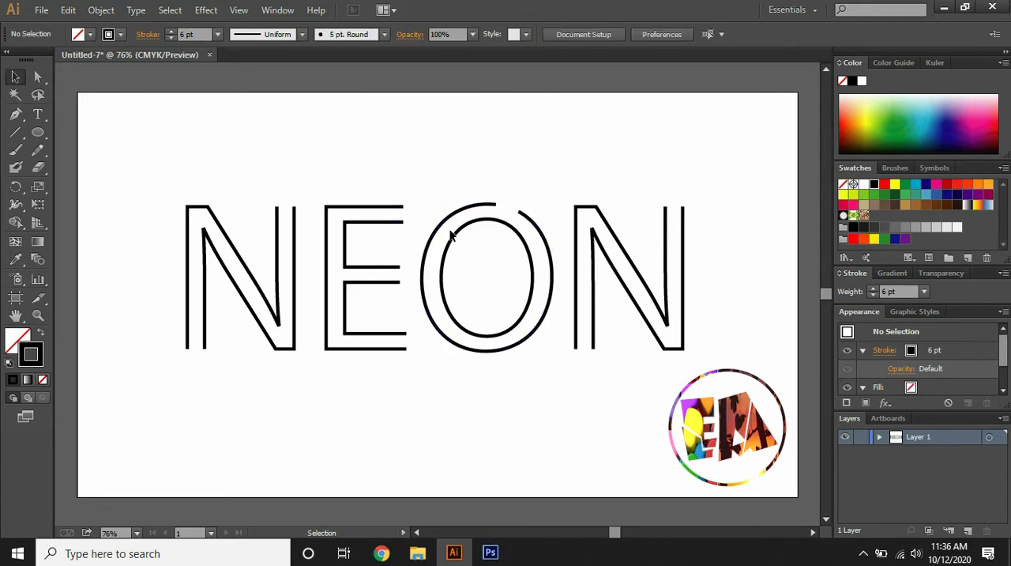
Add two anchor points on the lower left of the O's inner ring
click(455, 234)
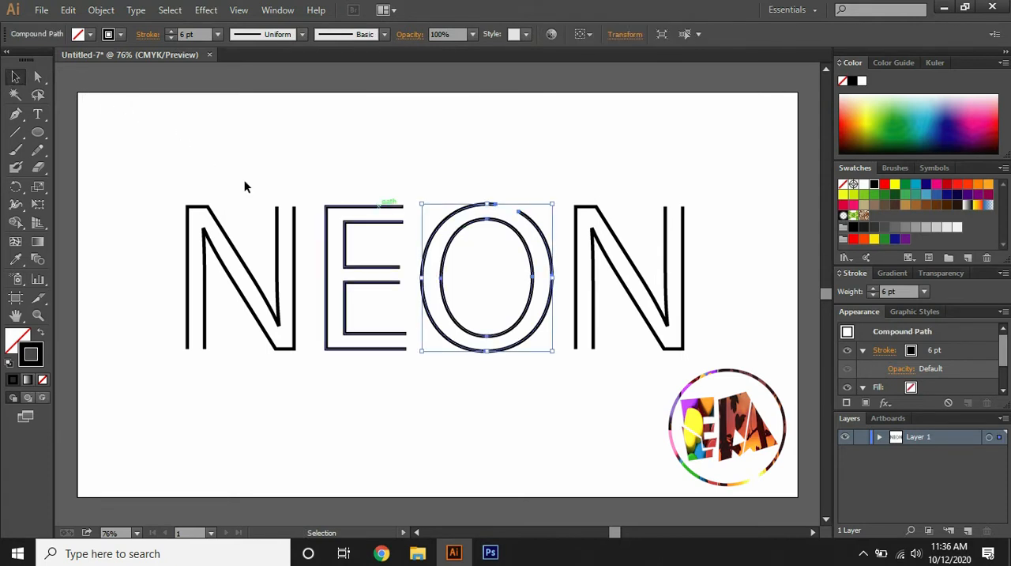
click(15, 114)
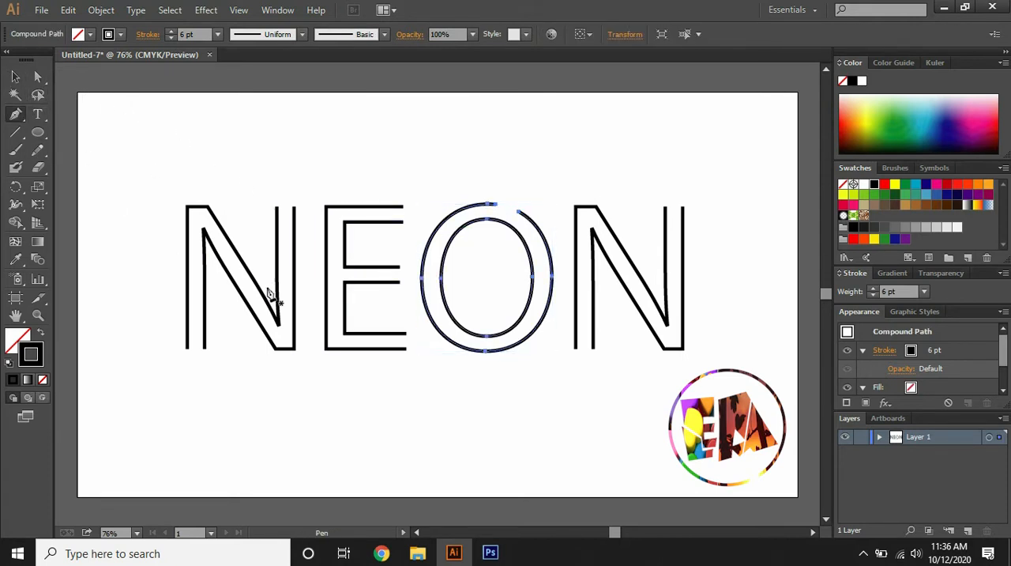
click(479, 339)
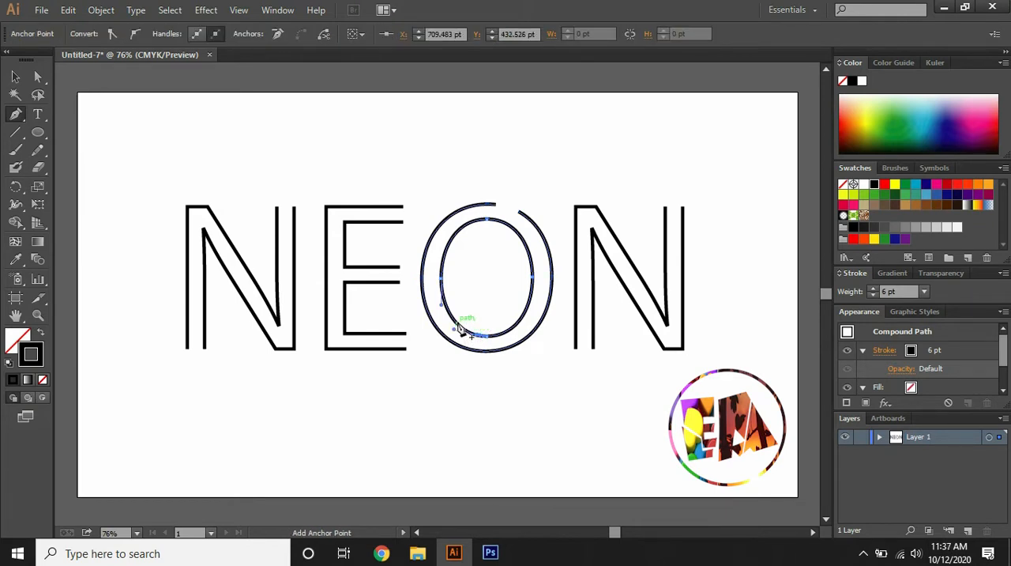
click(17, 77)
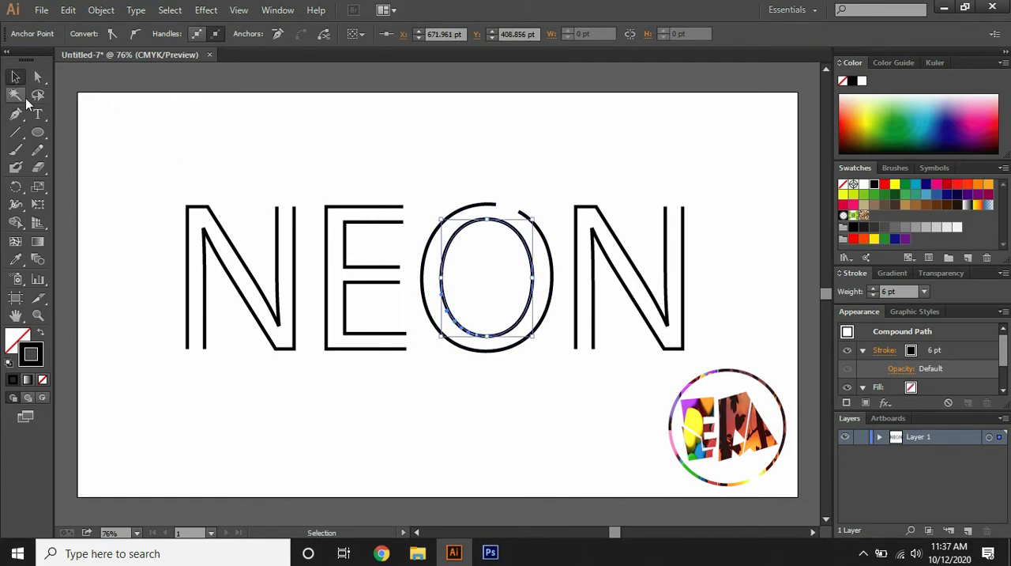
click(172, 124)
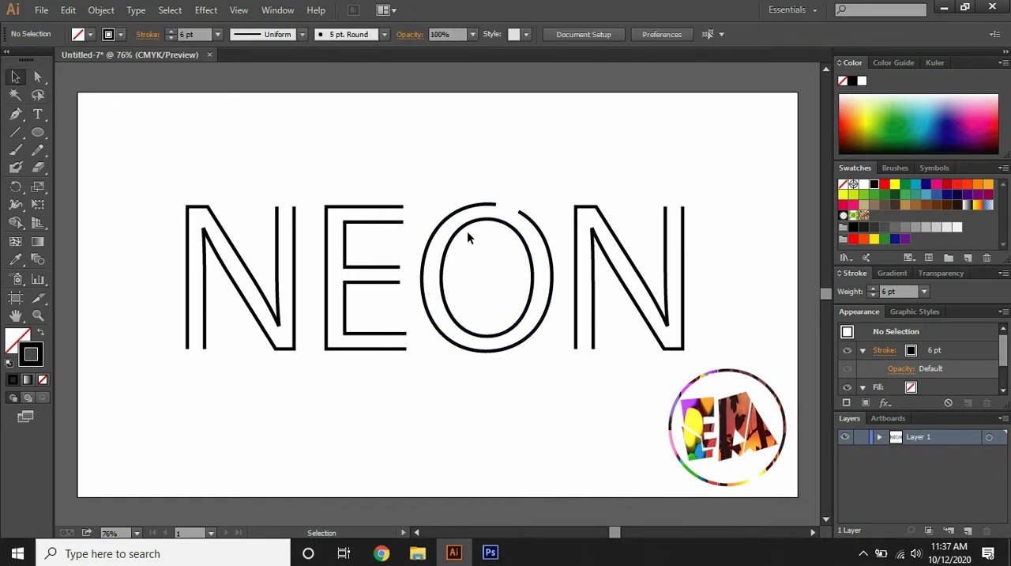
Delete the segment between the inner ring's added anchor points to open a gap at the O's lower left
click(446, 225)
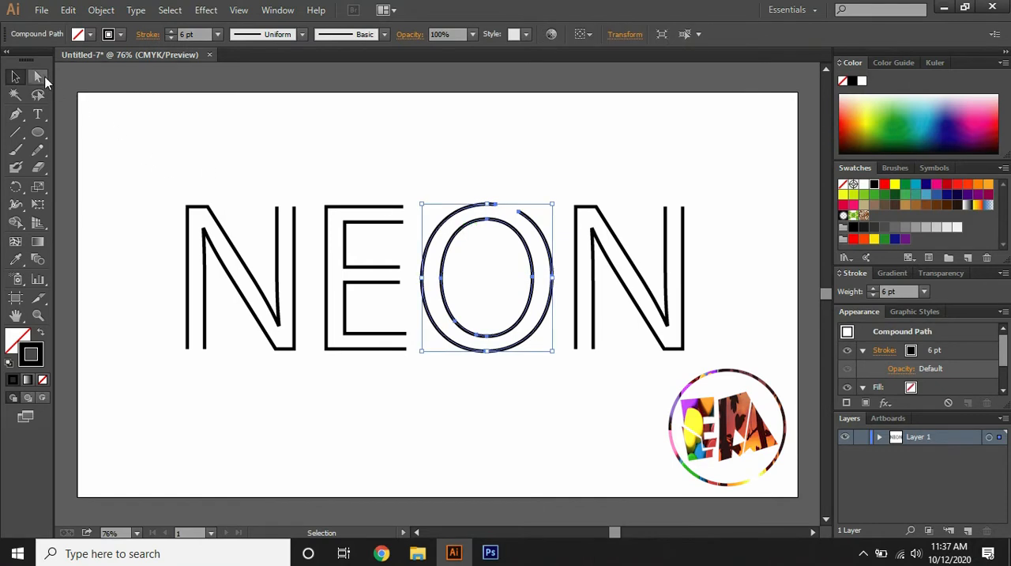
click(43, 77)
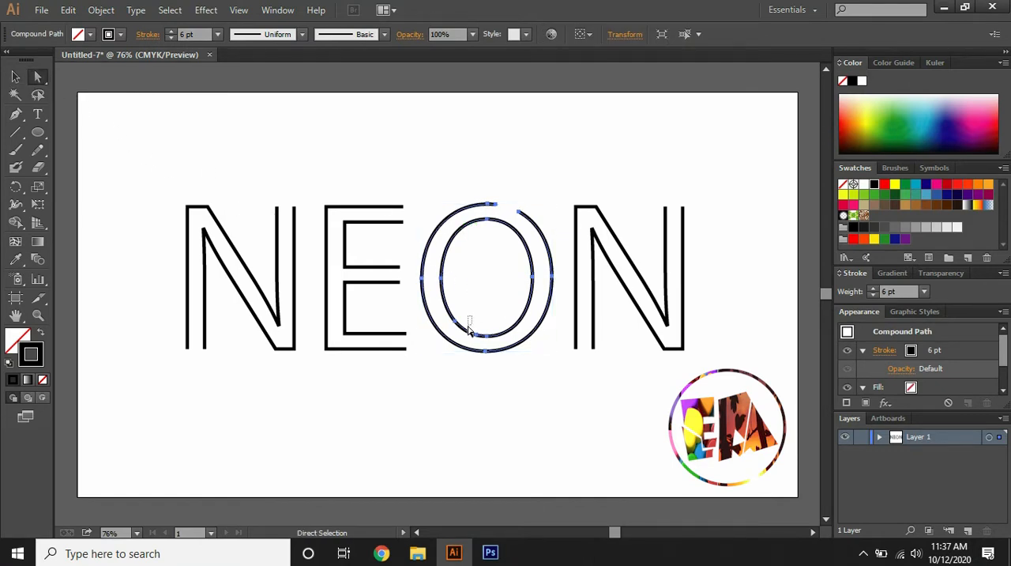
drag(465, 339, 428, 348)
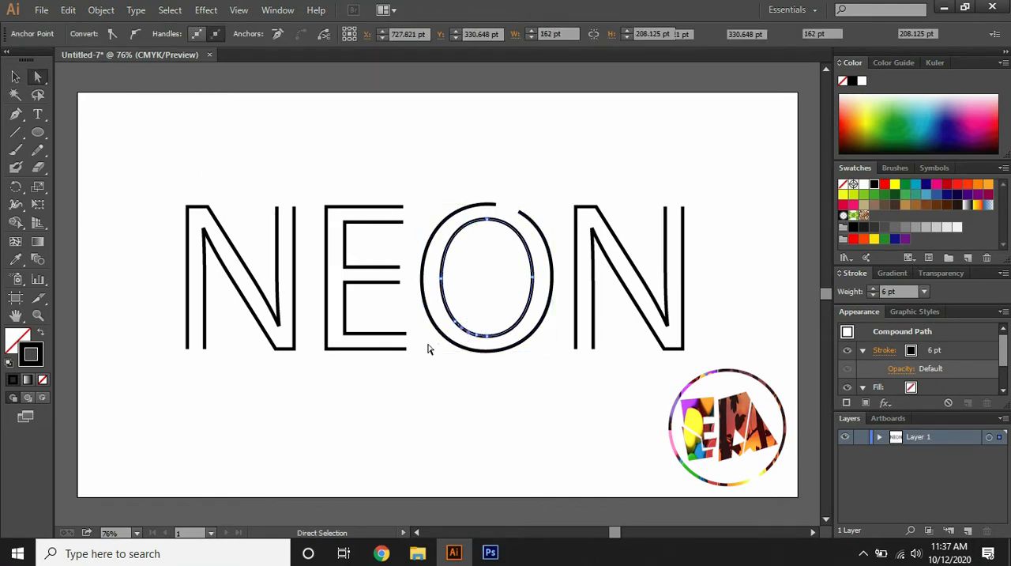
key(Delete)
click(283, 177)
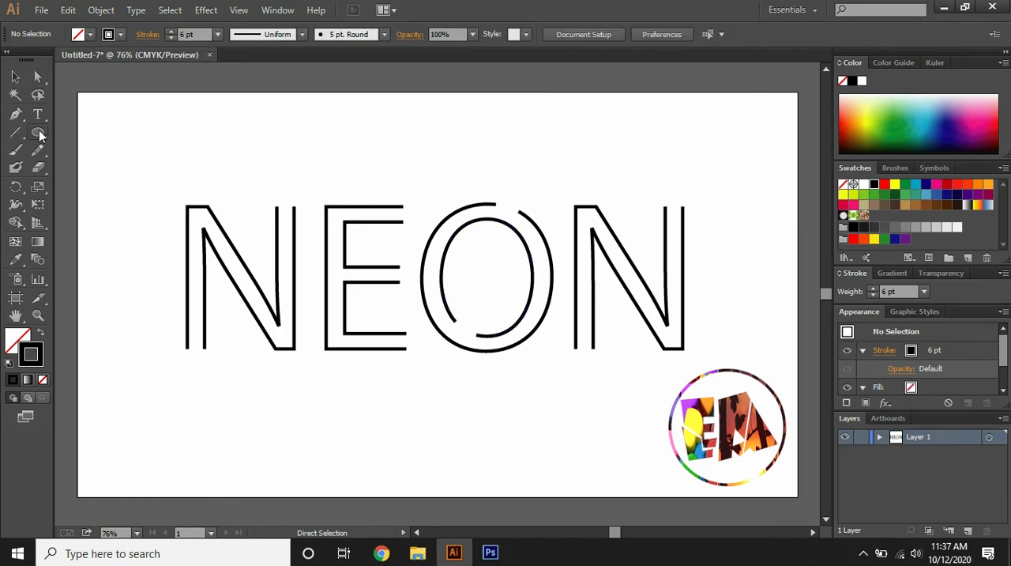
Create a 15 × 15 pt circle above and left of the first N, and set its stroke weight to 4 pt
drag(39, 136, 88, 171)
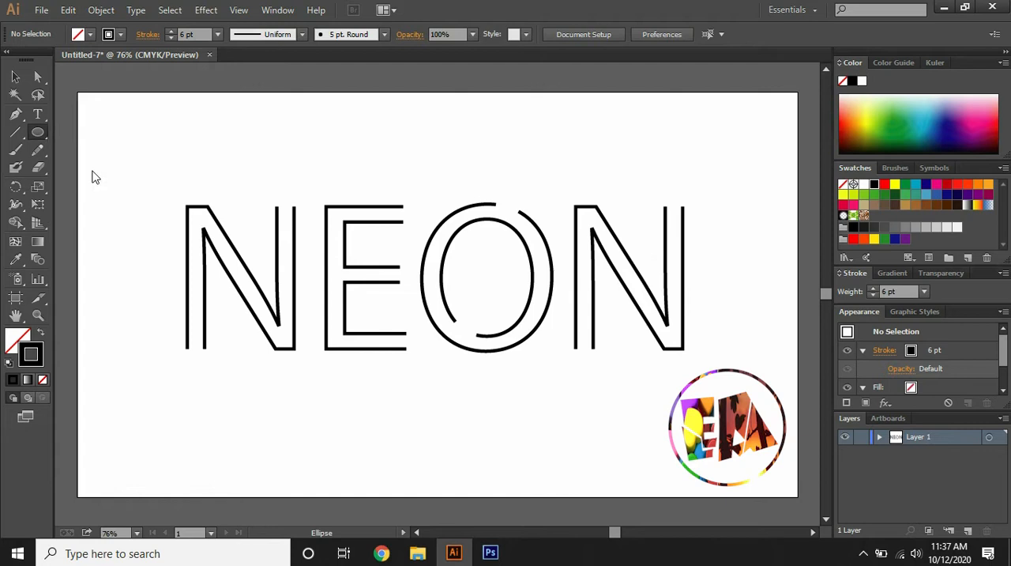
click(143, 147)
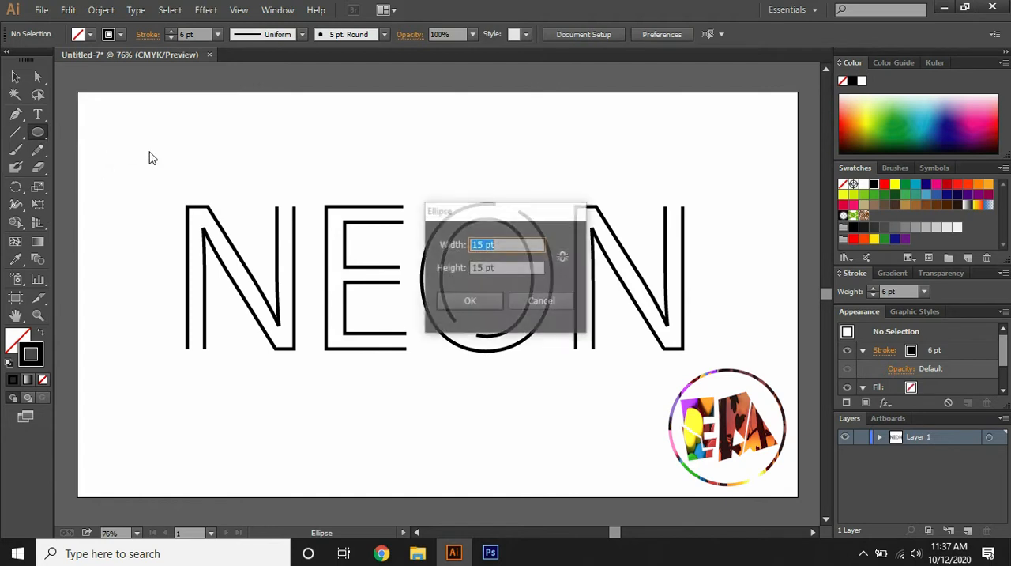
click(500, 269)
click(470, 301)
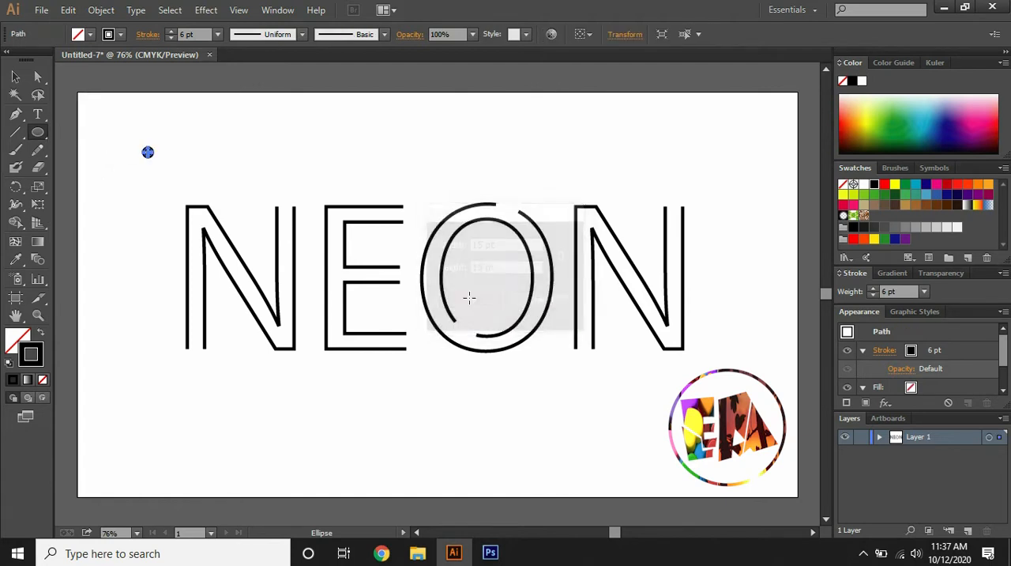
click(171, 38)
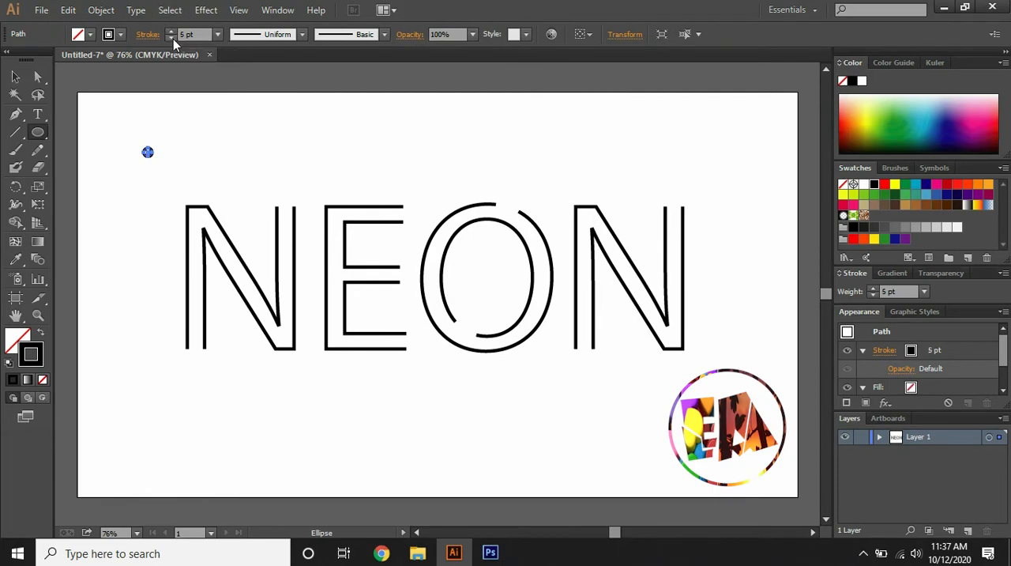
click(171, 38)
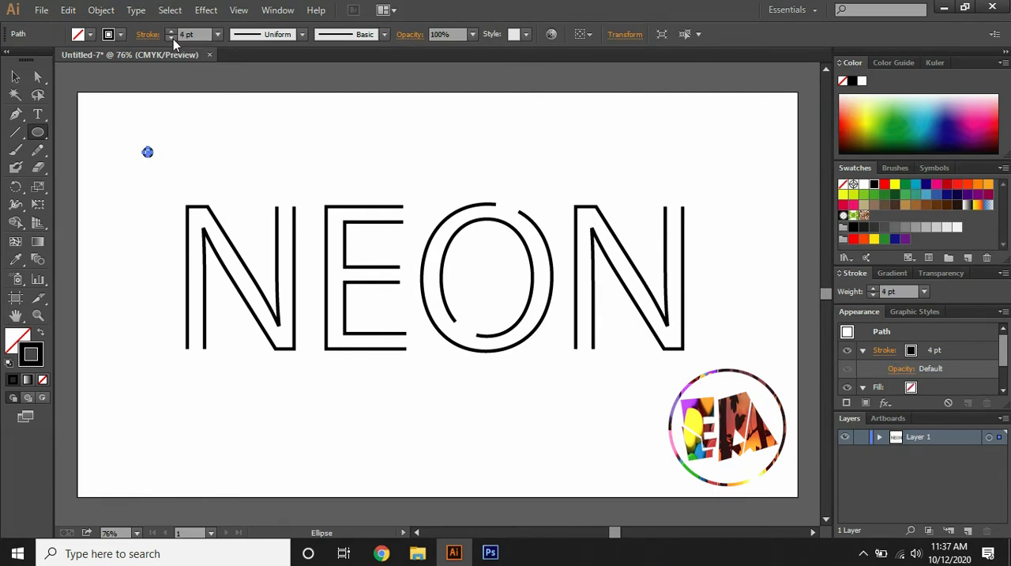
Fill the small circle with white (#FFFFFF)
double_click(30, 341)
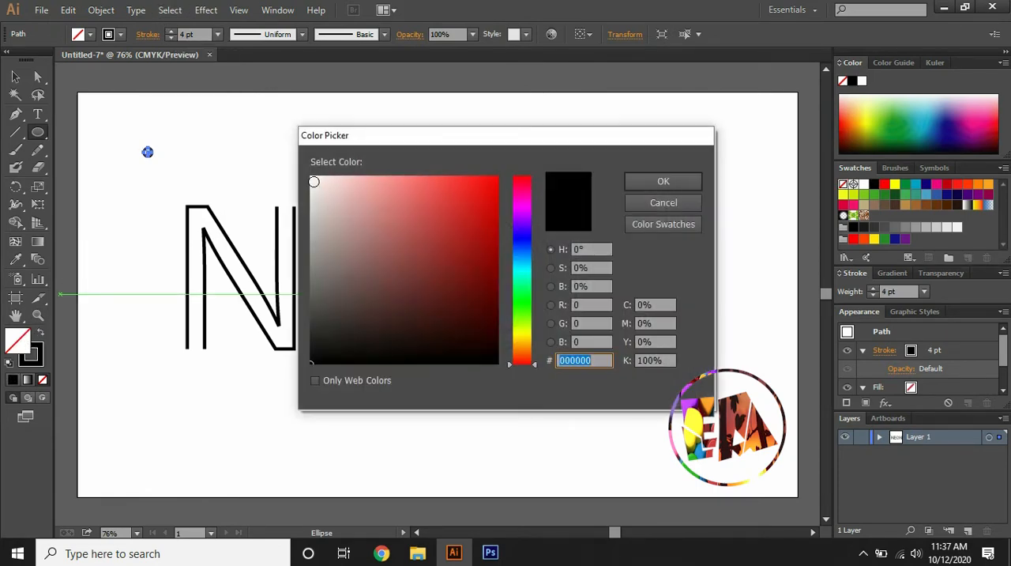
text(ffffff)
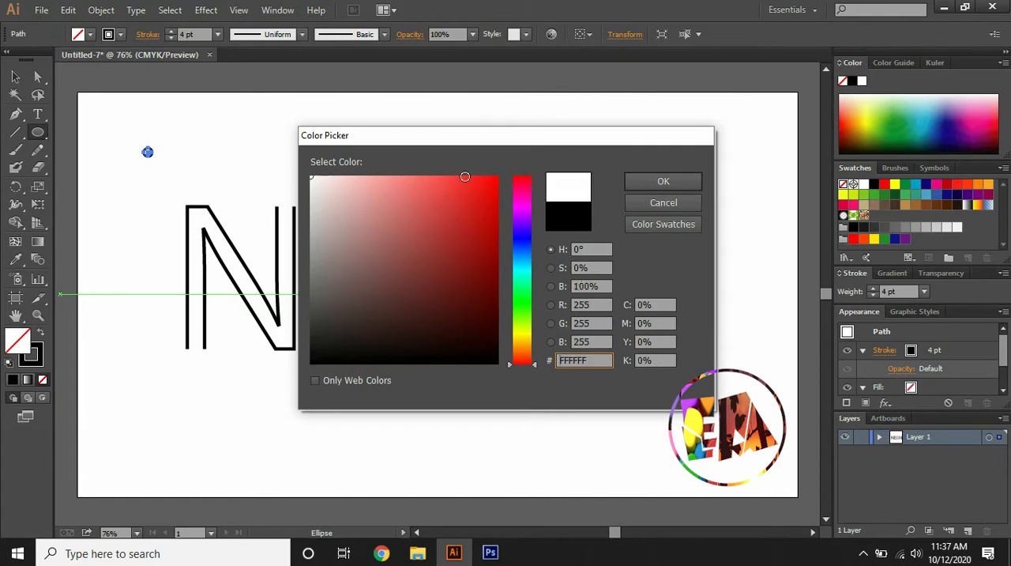
click(639, 176)
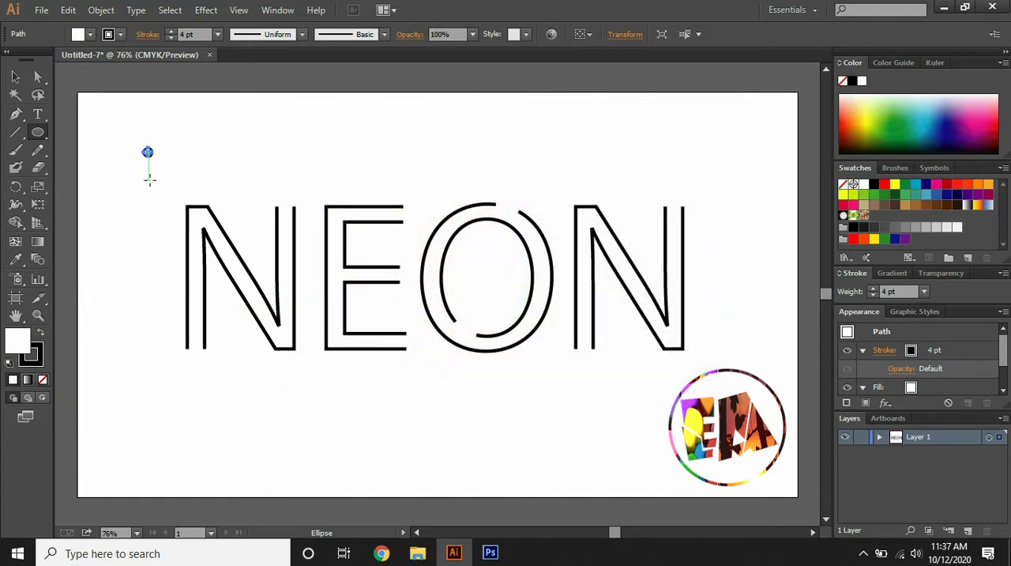
Place copies of the white circle on every open line end of the first N and the E
click(16, 77)
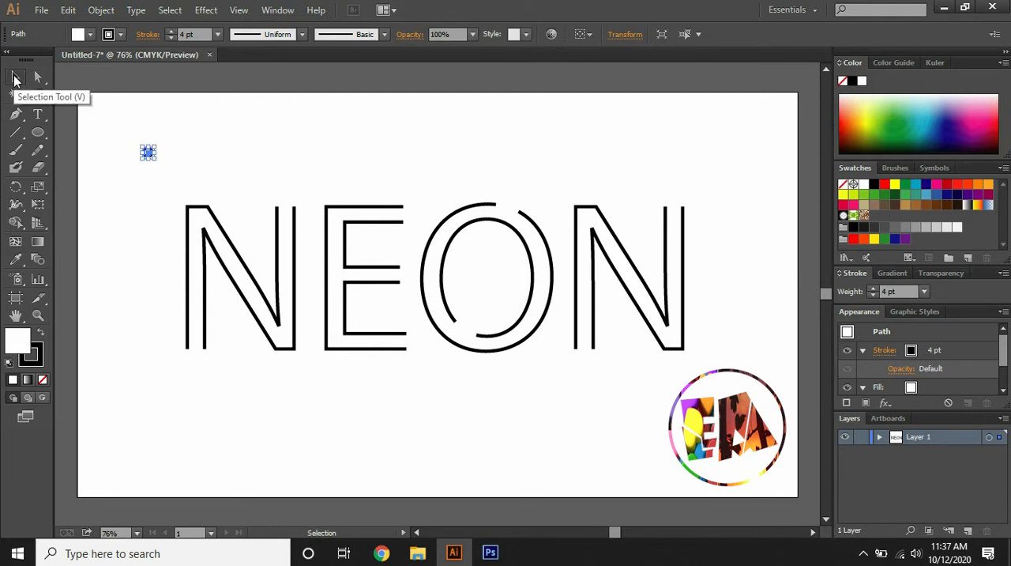
key(ctrl+1)
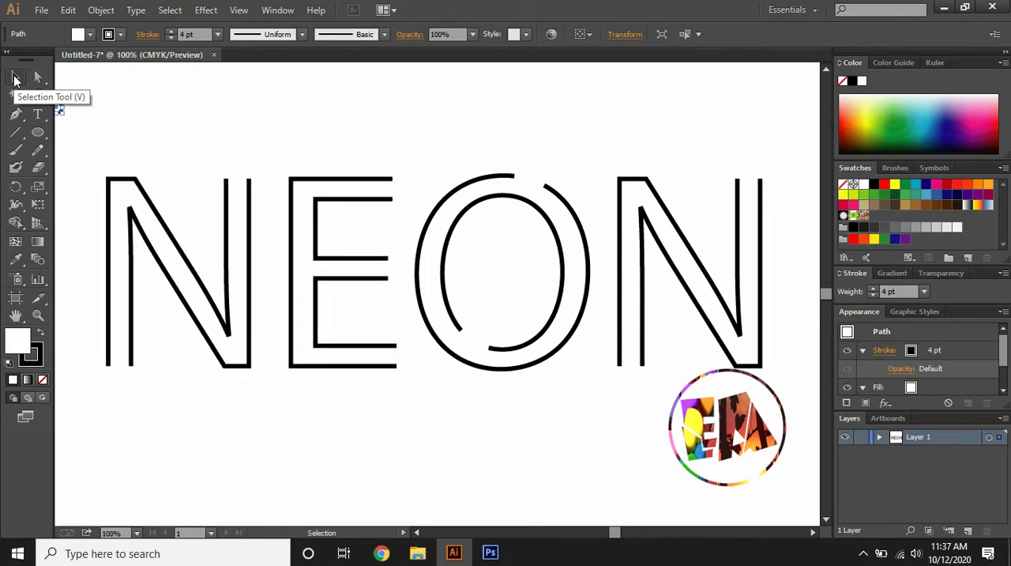
drag(59, 114, 226, 368)
key(ctrl)
drag(226, 368, 483, 257)
drag(483, 258, 495, 370)
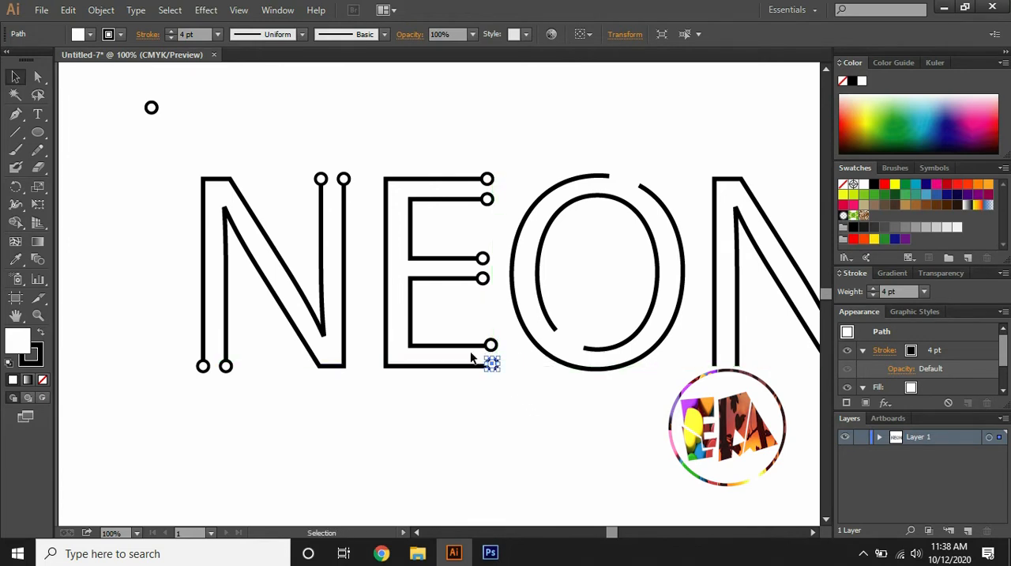
alt+click(493, 345)
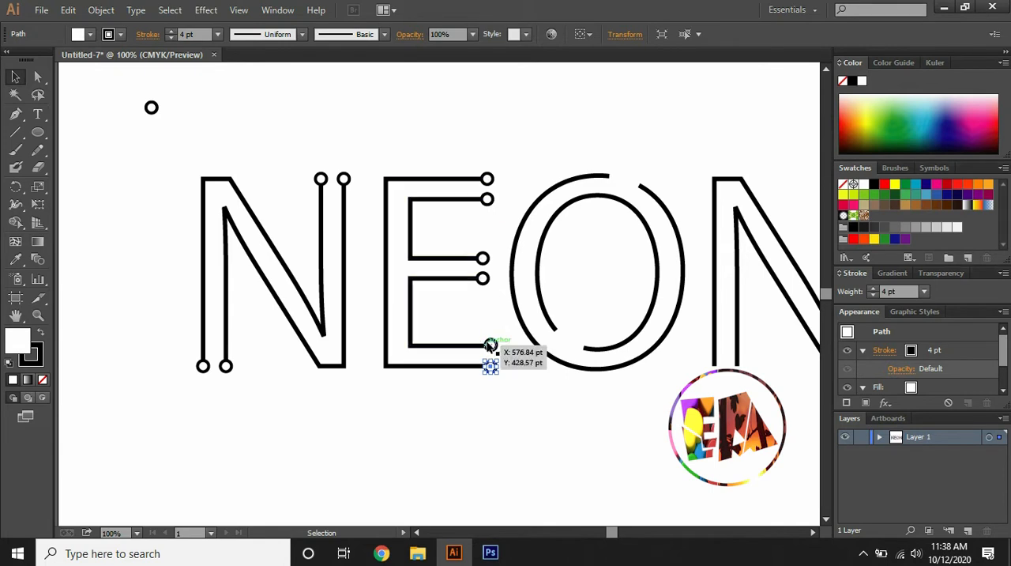
drag(492, 346, 491, 344)
click(484, 314)
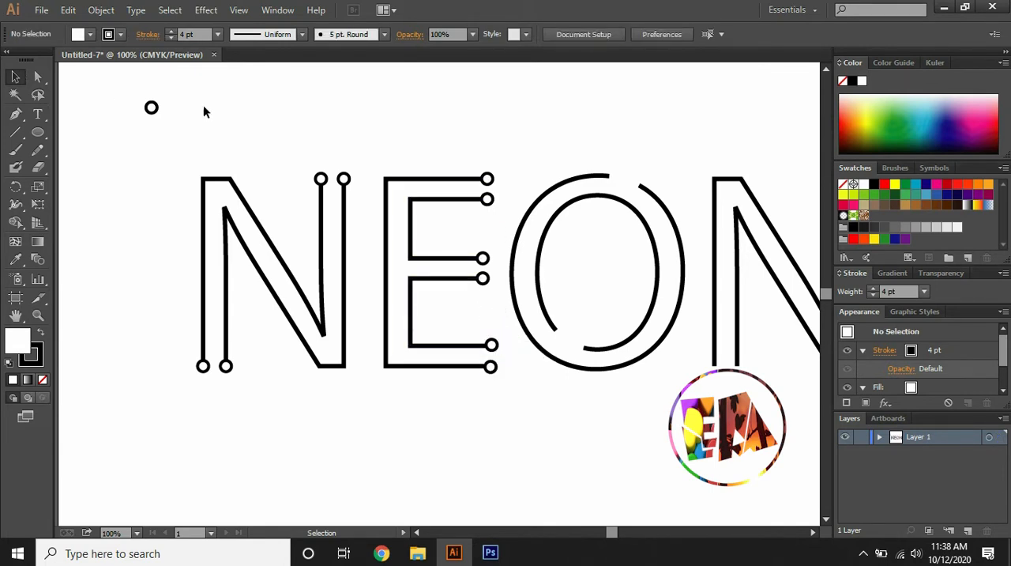
Place circles on the open ends of the O's outer and inner rings
drag(151, 107, 613, 178)
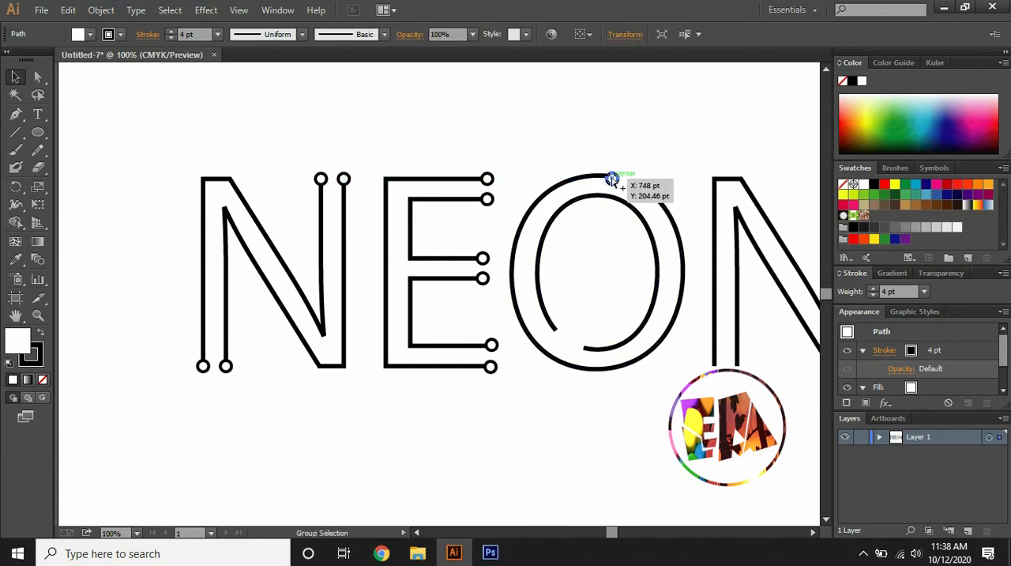
mouse_move(612, 180)
mouse_down()
mouse_move(637, 185)
mouse_move(592, 343)
mouse_move(561, 333)
mouse_up()
Place copies of the circle on the lower and upper open line ends of the last N
mouse_move(582, 345)
mouse_down()
mouse_move(700, 371)
mouse_move(718, 356)
mouse_move(725, 375)
mouse_move(738, 374)
mouse_move(715, 370)
mouse_up()
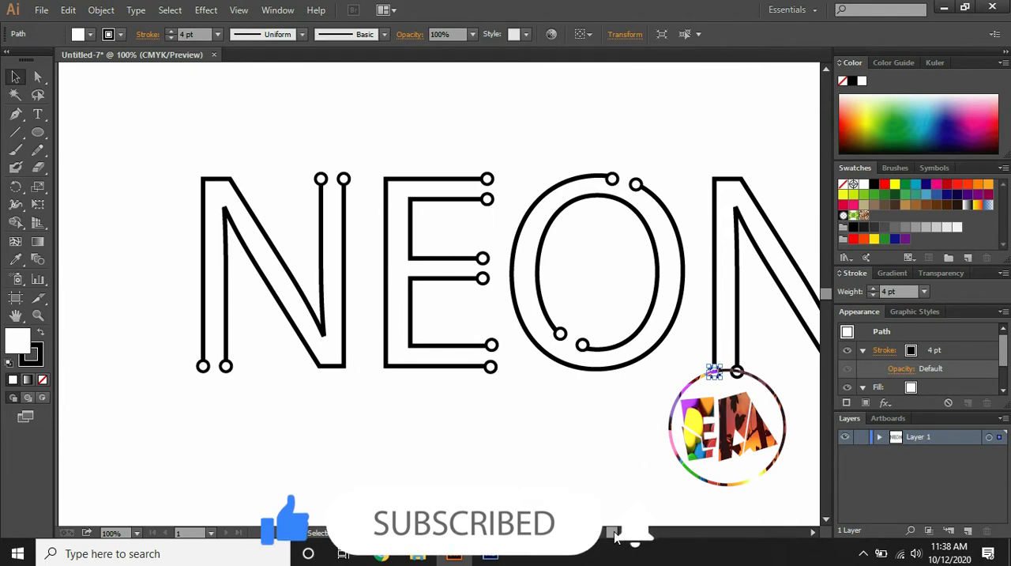
drag(613, 534, 617, 534)
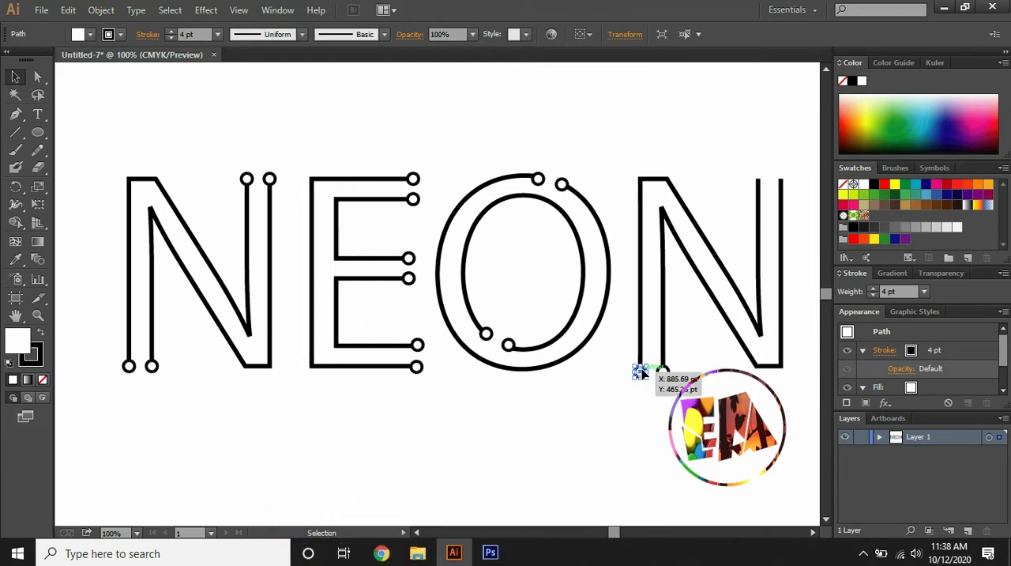
key(a)
drag(640, 373, 759, 179)
drag(759, 181, 780, 180)
click(628, 144)
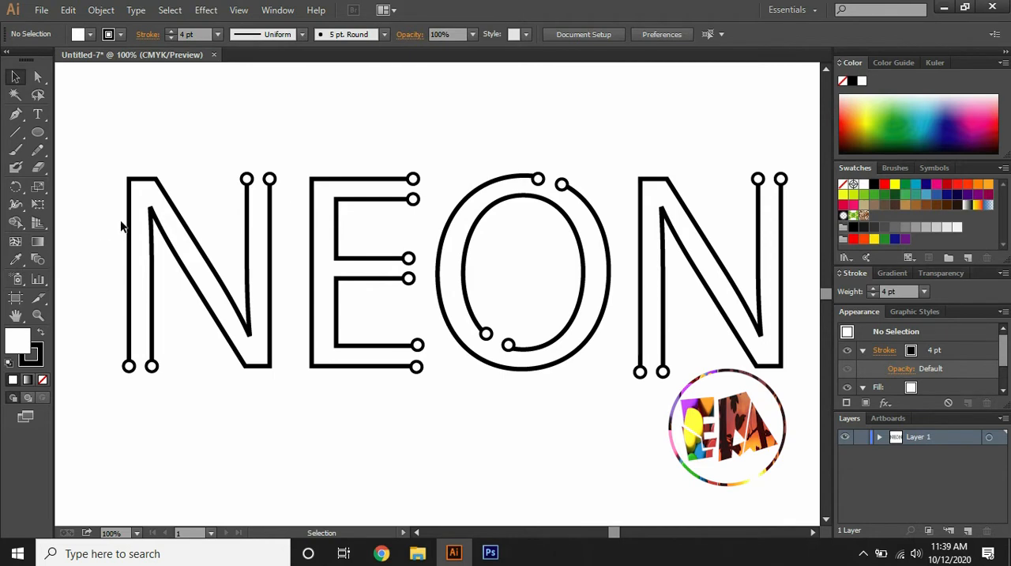
Duplicate the whole NEON lettering with its circles straight below the original
key(ctrl+minus)
drag(207, 188, 701, 380)
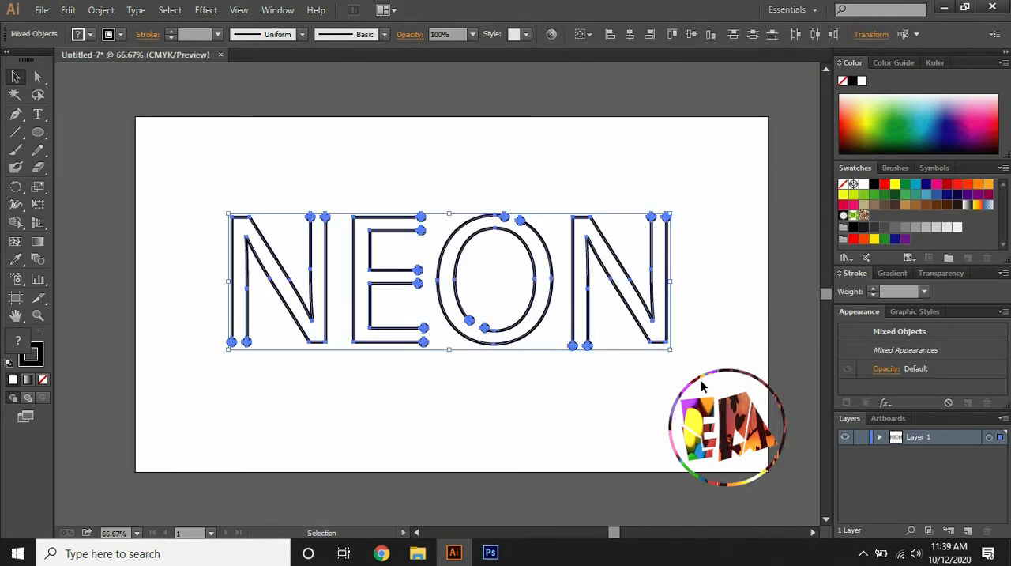
key(a)
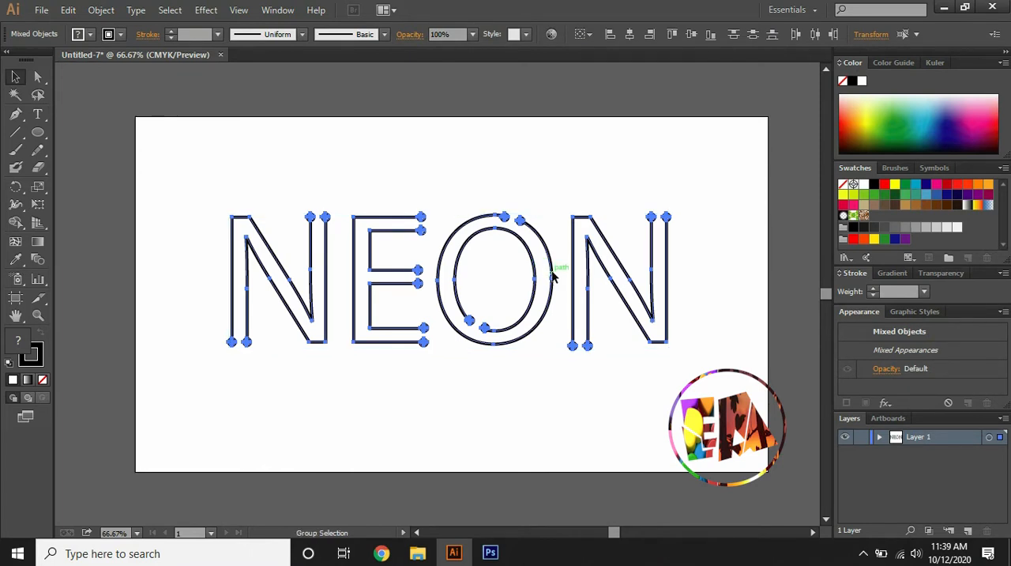
drag(553, 276, 552, 445)
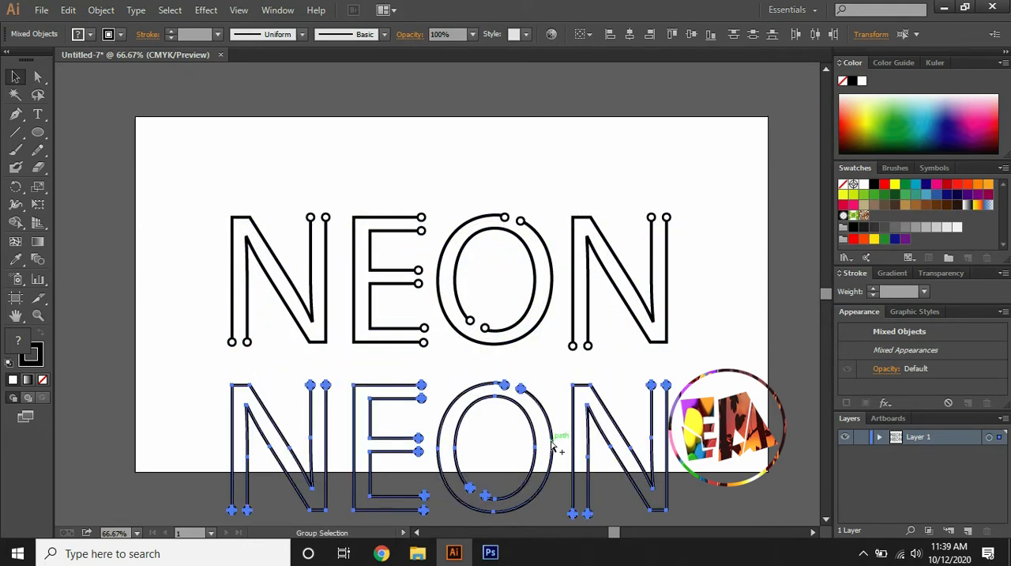
click(698, 355)
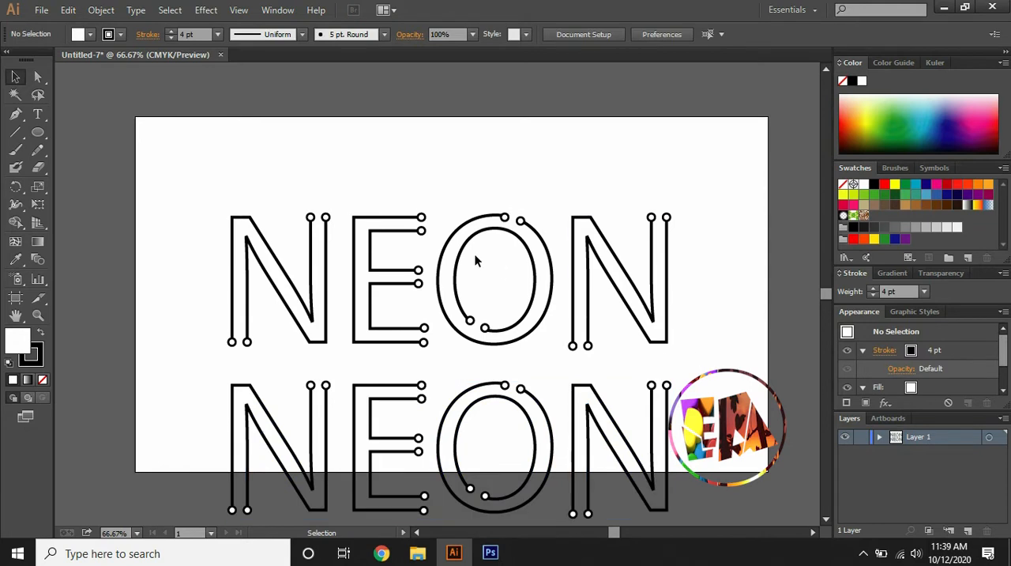
Colour the stroke of the upper word's first N with a light yellow tint
drag(234, 211, 336, 354)
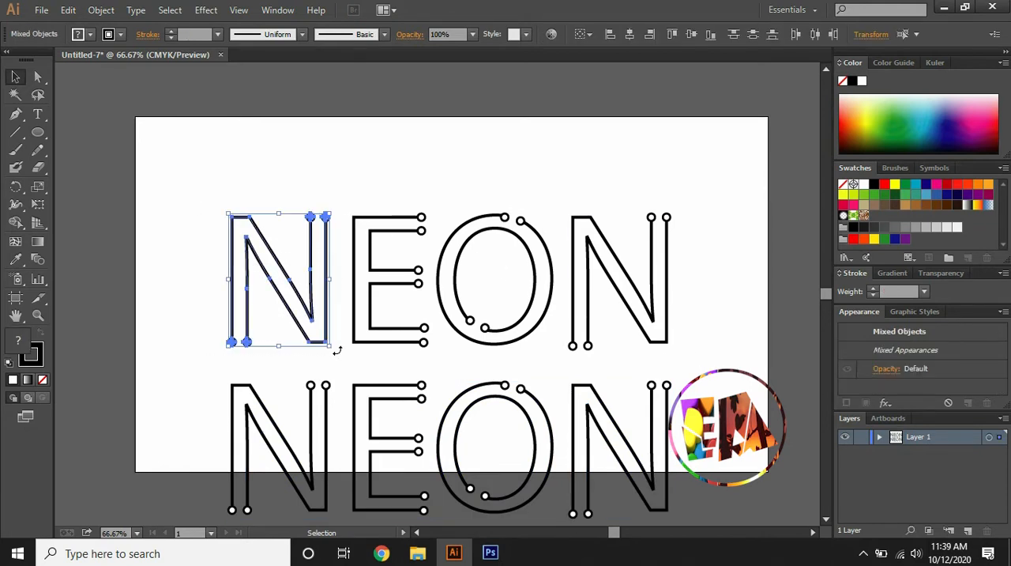
click(37, 352)
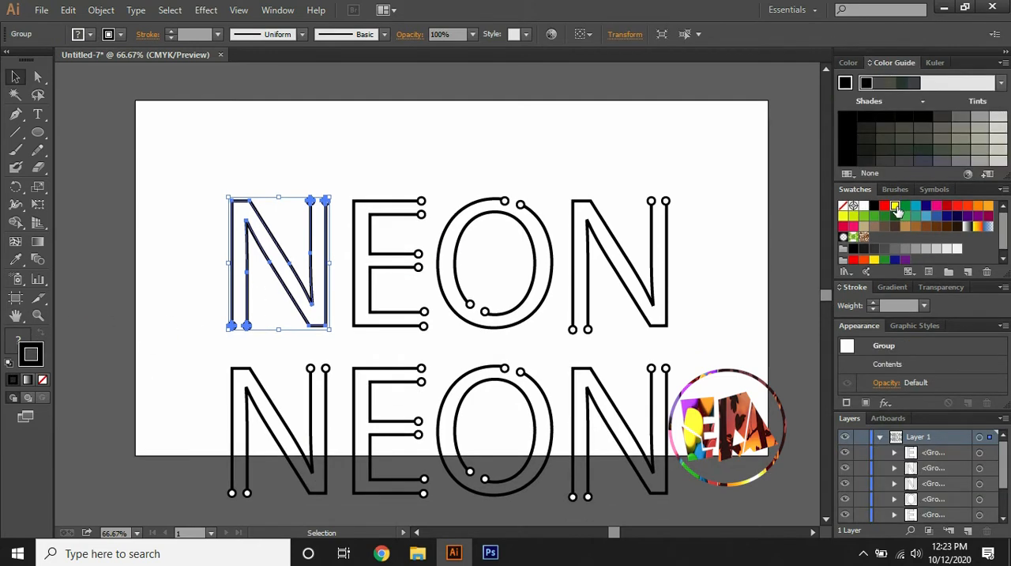
click(895, 206)
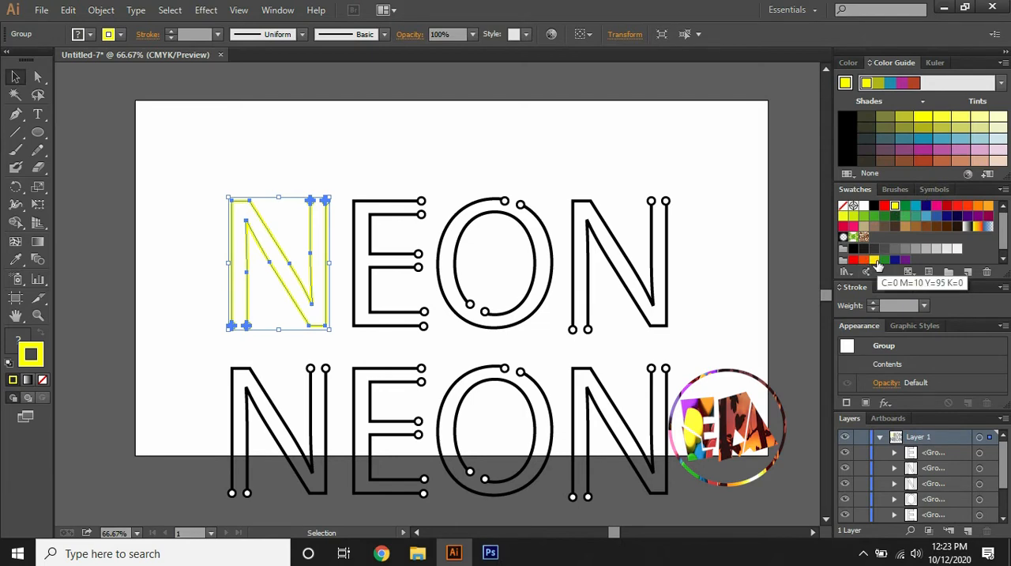
click(960, 117)
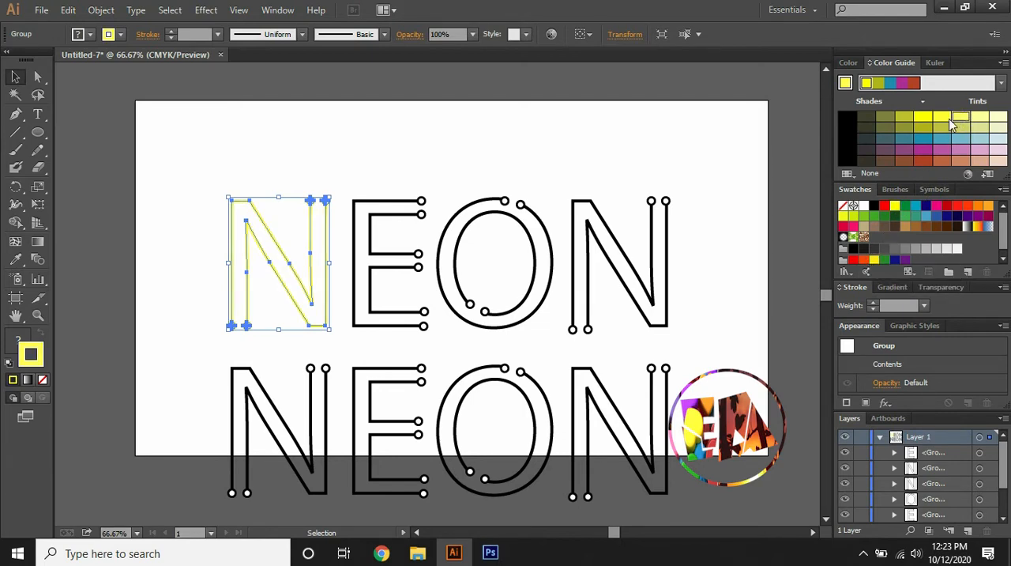
Paste a copy of the yellow N behind it, with a 16 pt stroke coloured yellow C=0 M=10 Y=95 K=0
click(69, 11)
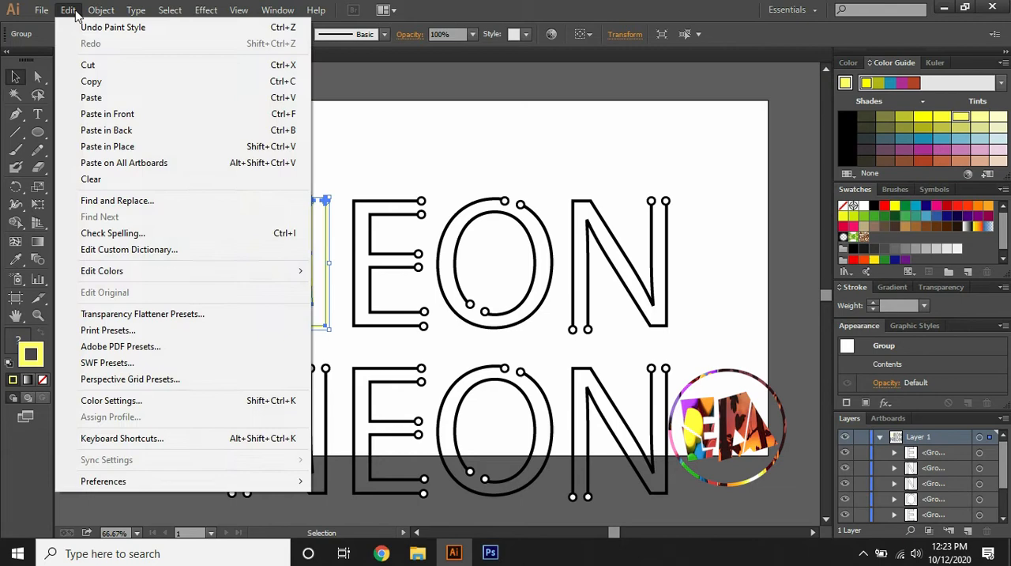
click(87, 81)
click(68, 11)
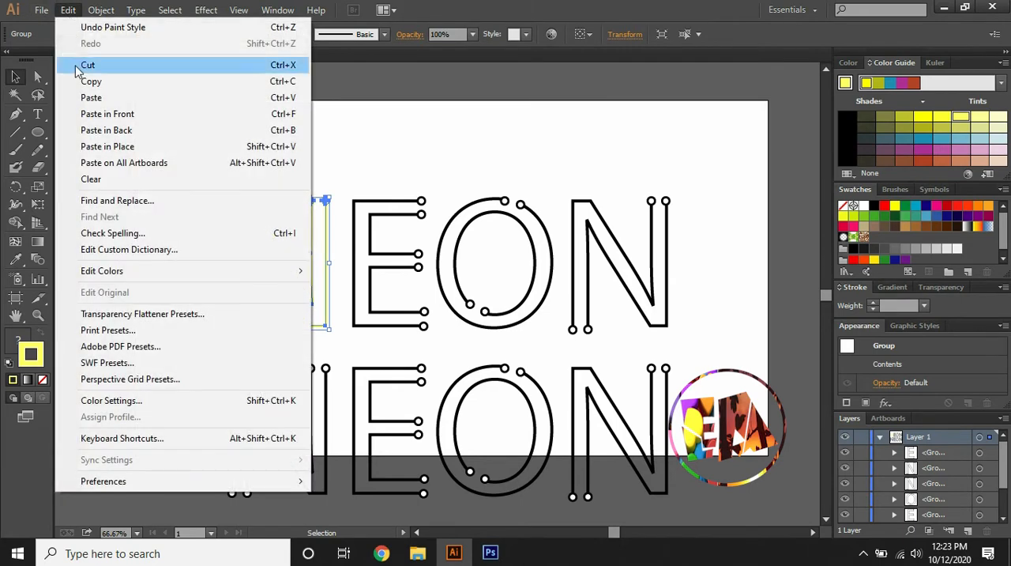
click(94, 131)
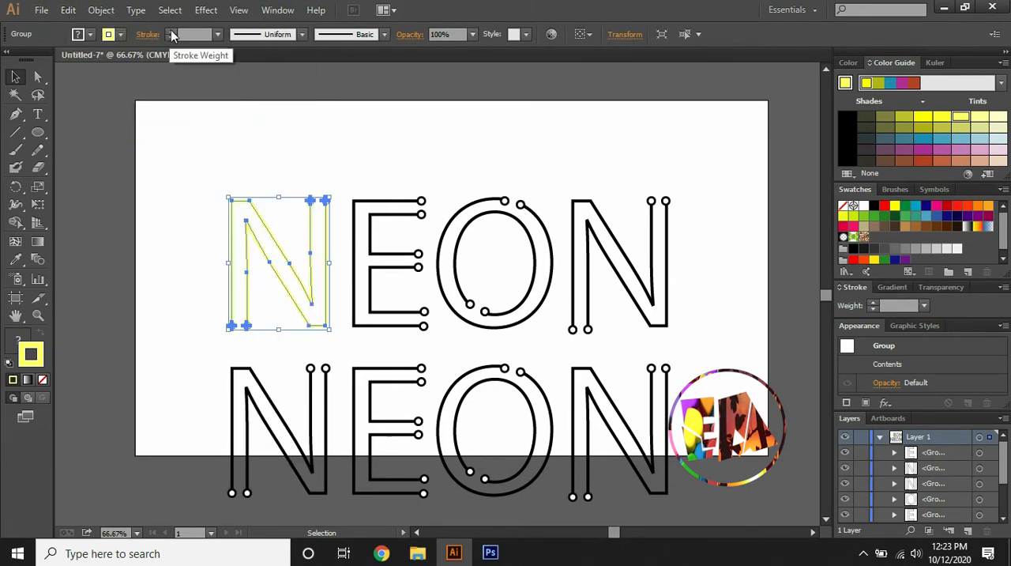
click(171, 30)
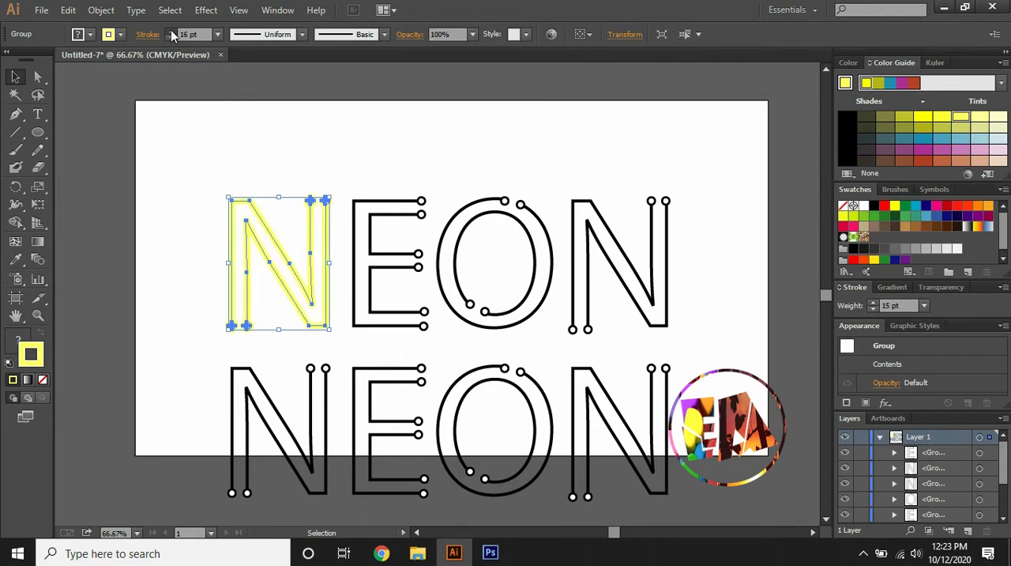
click(170, 30)
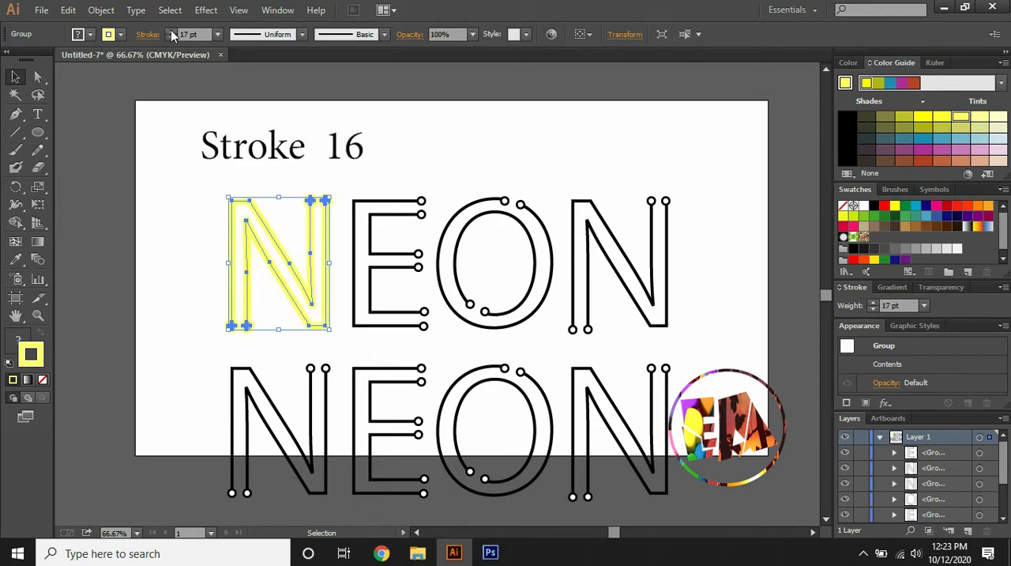
click(874, 259)
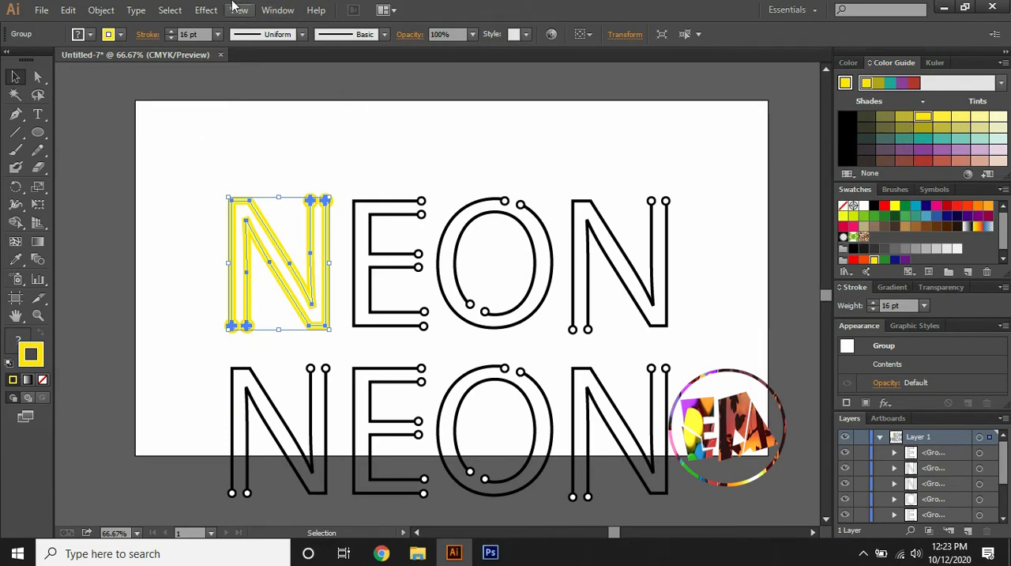
Apply a Gaussian Blur with a 9.5 pixel radius to the thick yellow N copy
click(203, 10)
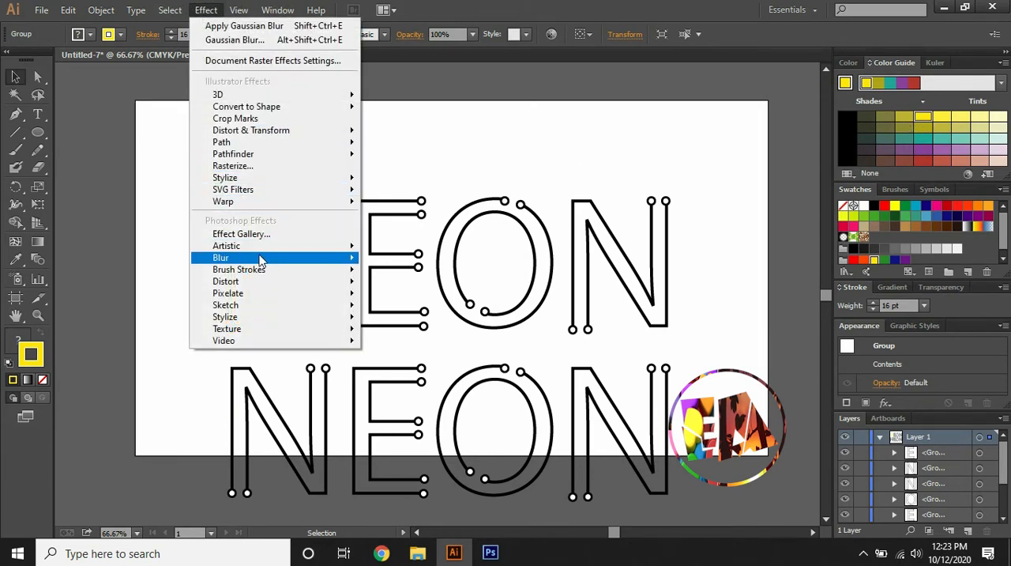
mouse_move(293, 260)
click(395, 260)
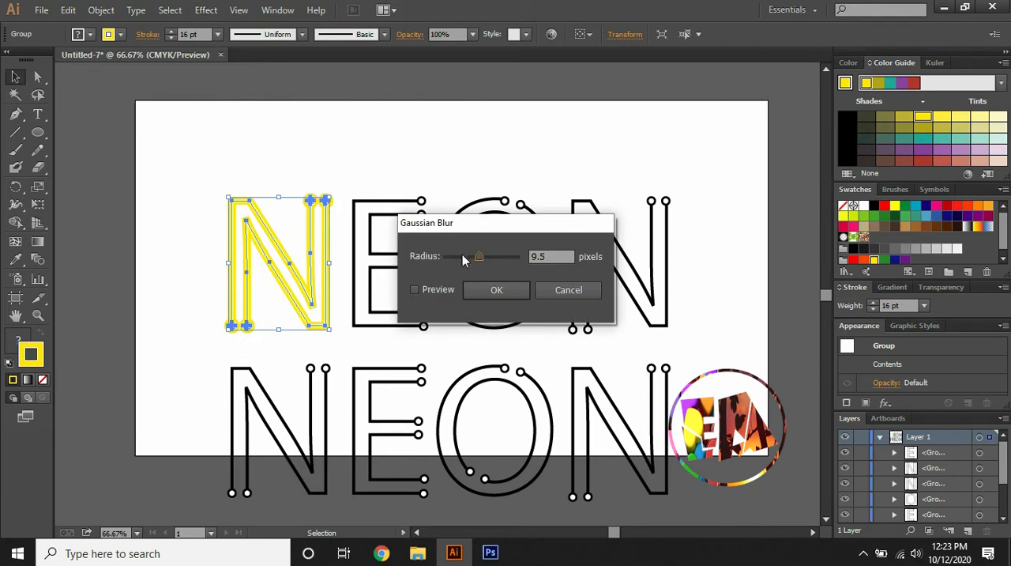
click(418, 290)
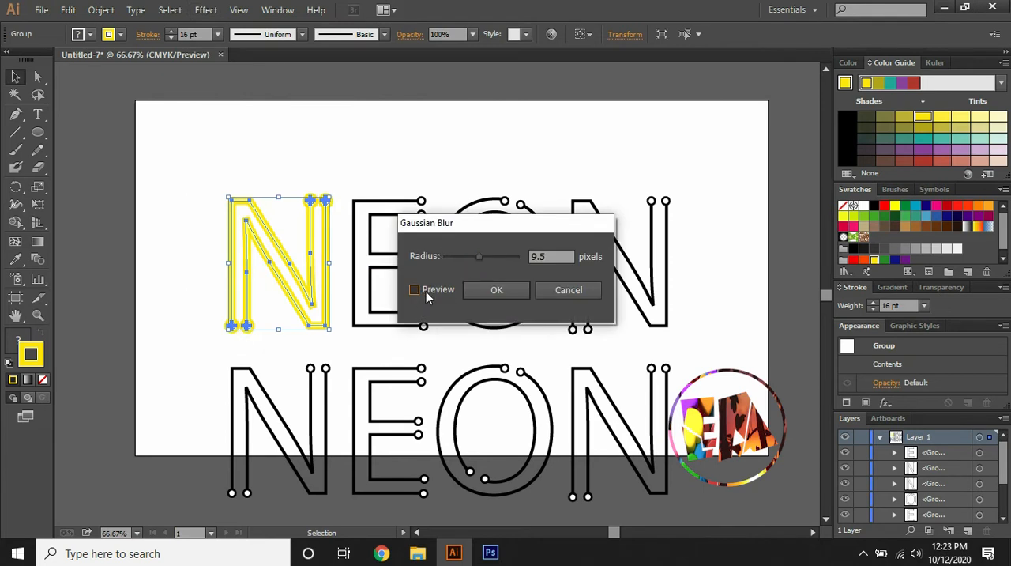
click(494, 291)
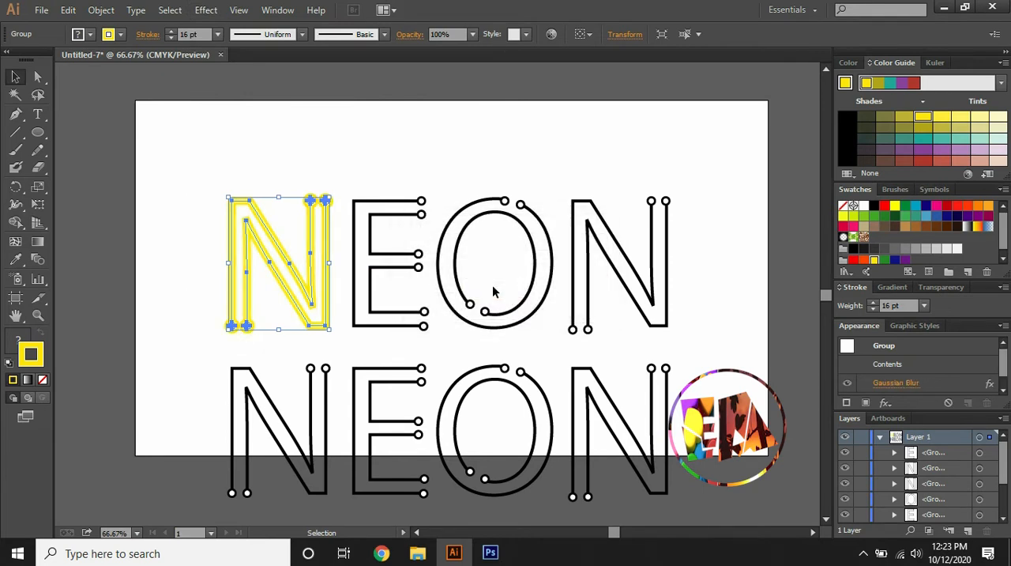
click(396, 168)
Colour the stroke of the upper word's E with a light green tint
click(397, 207)
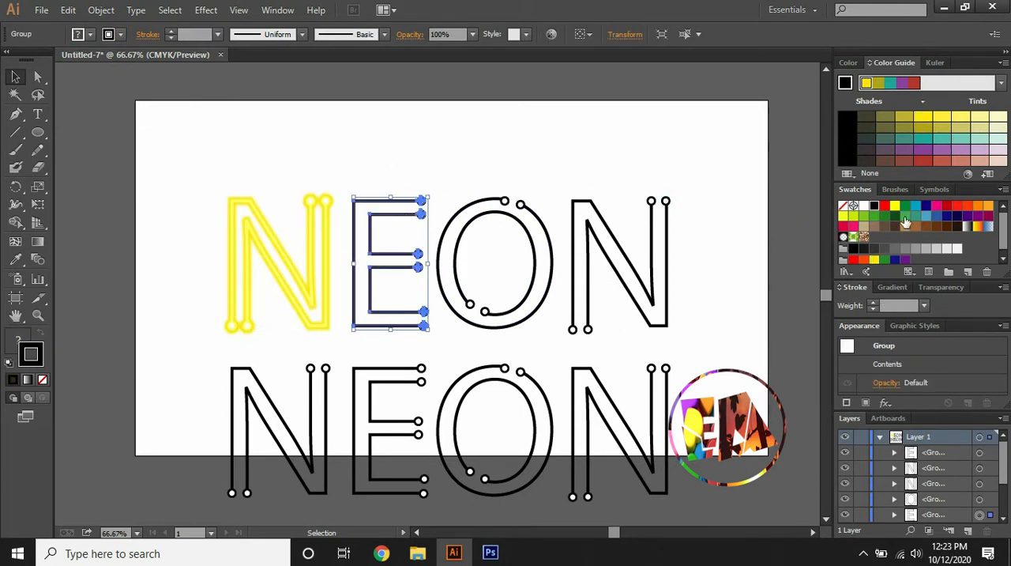
click(863, 216)
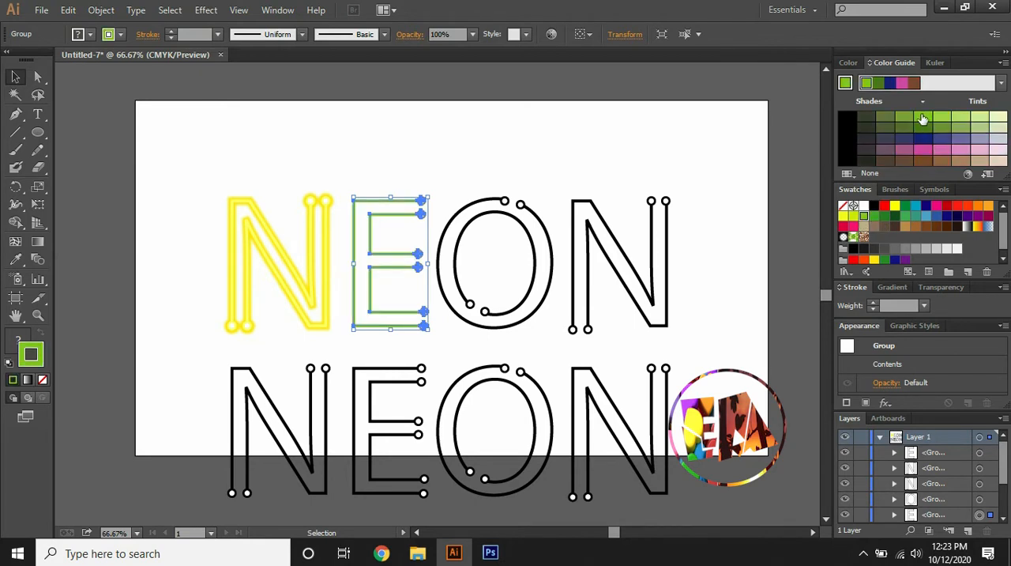
click(942, 117)
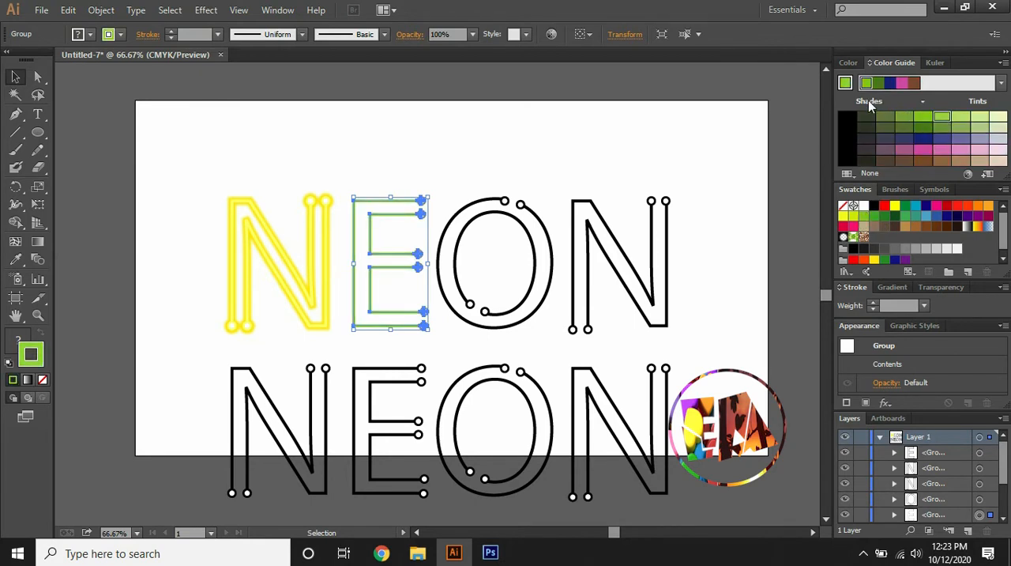
Paste a copy of the green E directly behind the original
click(68, 10)
click(89, 82)
click(67, 9)
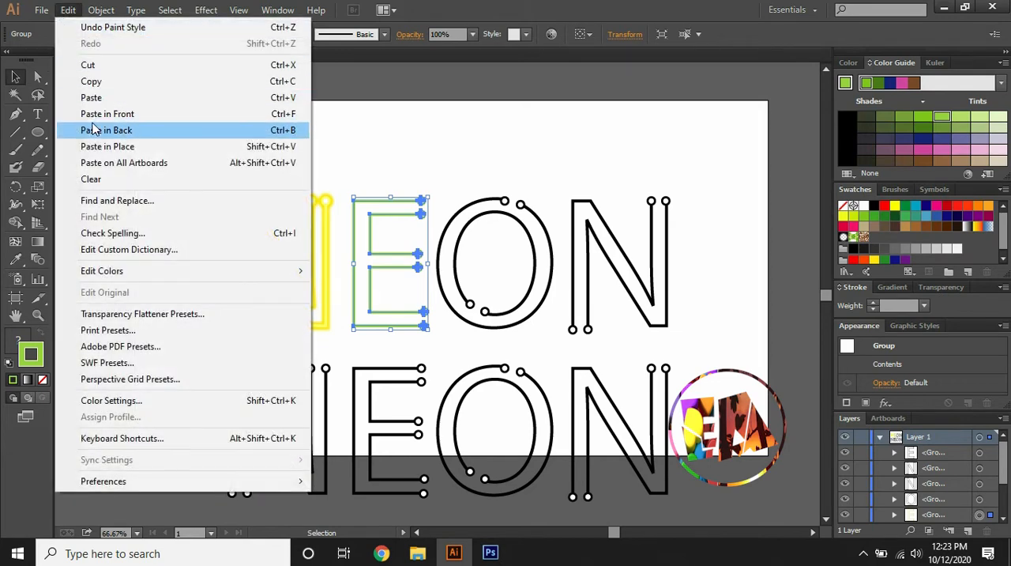
click(106, 130)
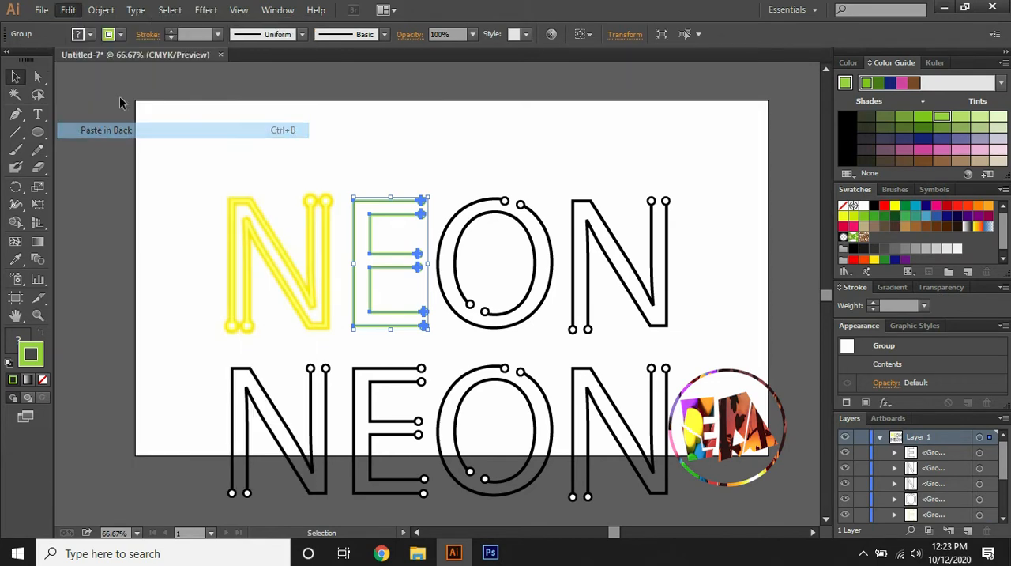
Give the E copy behind the original a 15 pt stroke in a medium green shade
click(169, 31)
click(169, 31)
click(167, 31)
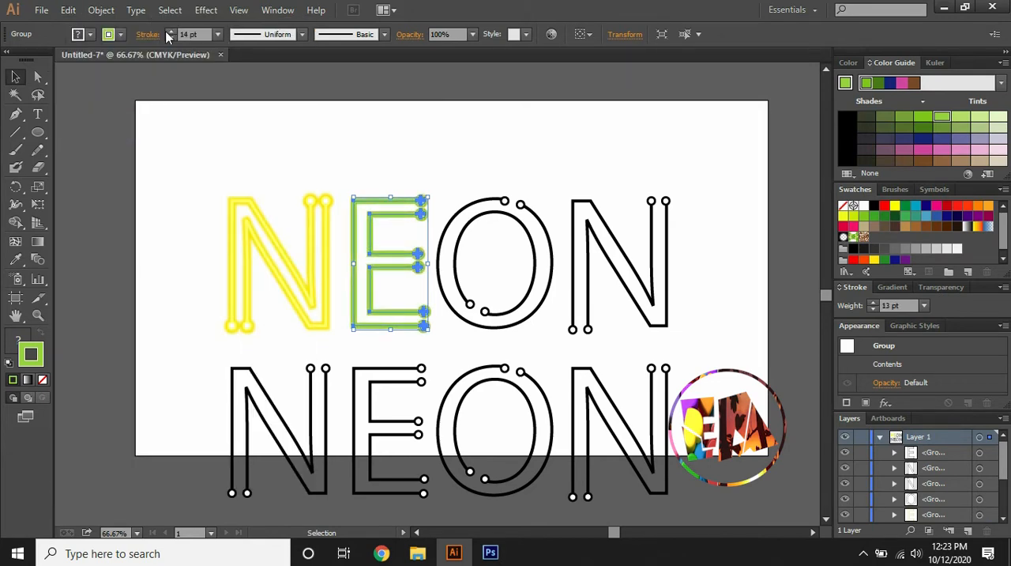
click(167, 31)
click(167, 31)
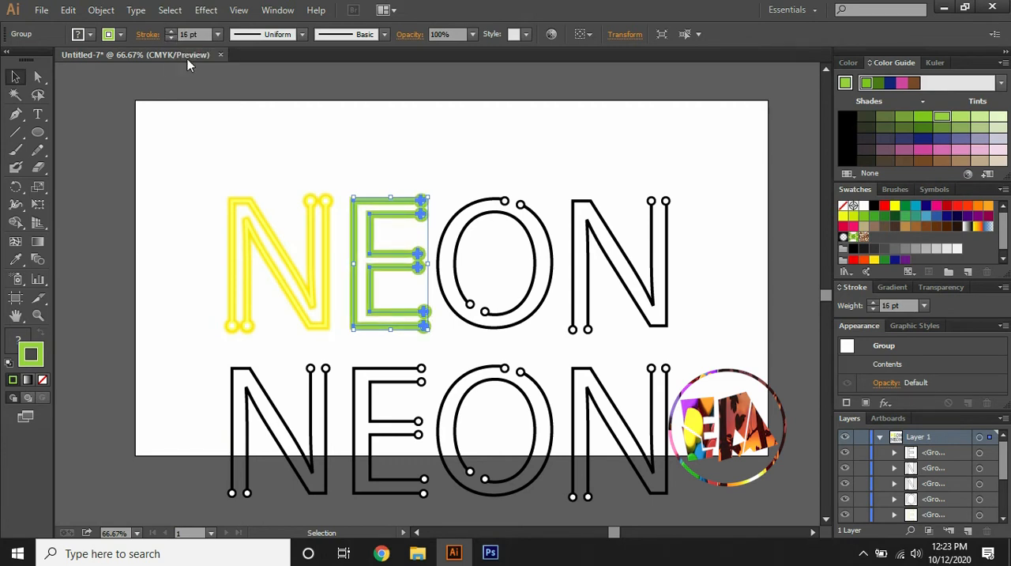
click(928, 118)
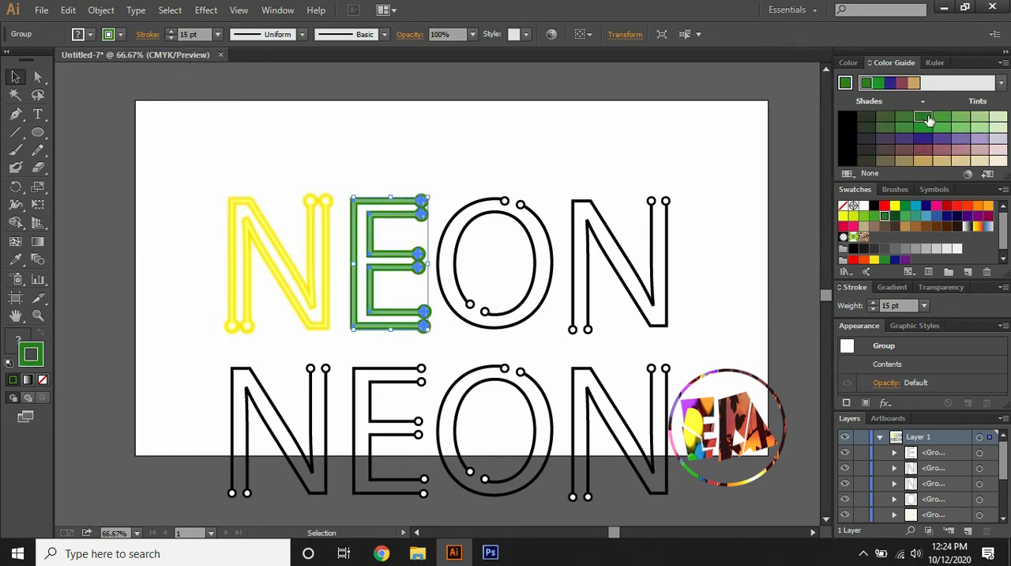
click(941, 119)
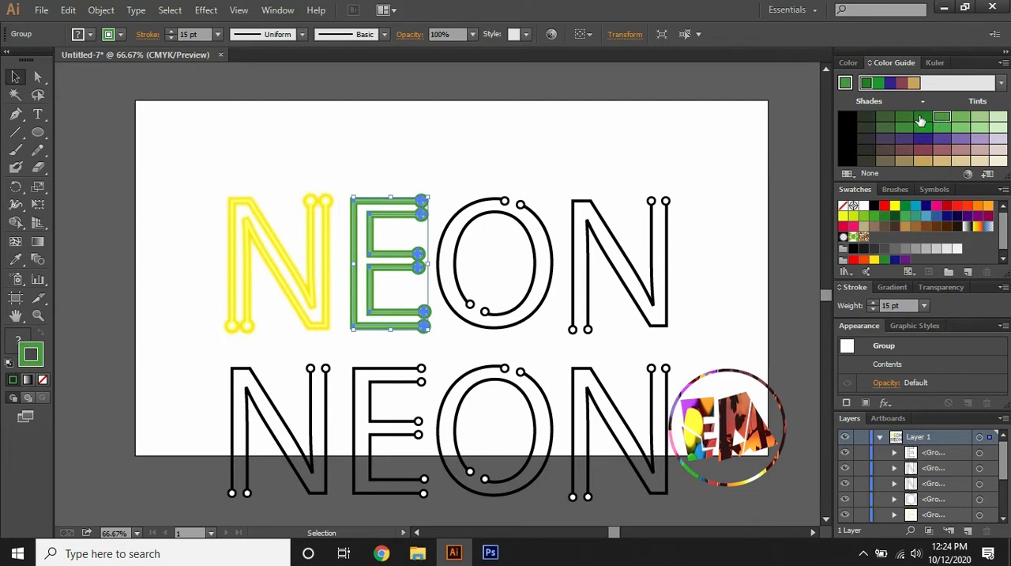
Apply a Gaussian Blur with a 9.5 pixel radius to the thick green E copy
click(205, 9)
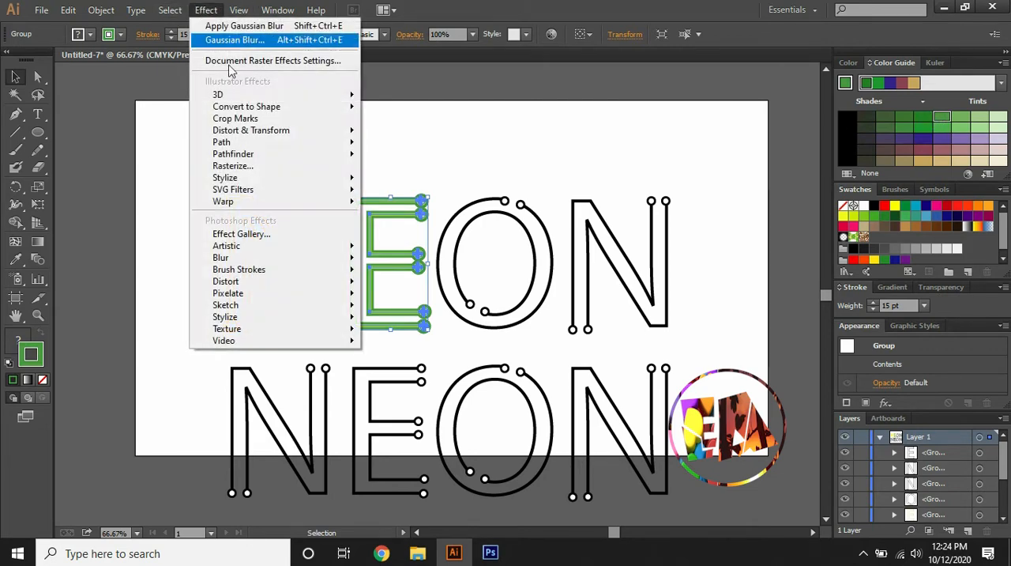
mouse_move(236, 259)
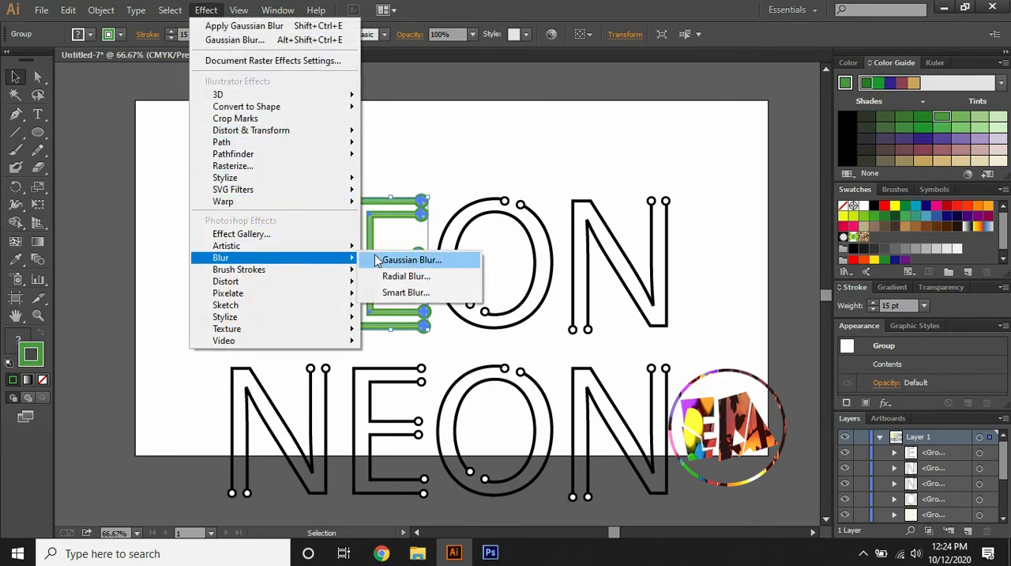
click(376, 259)
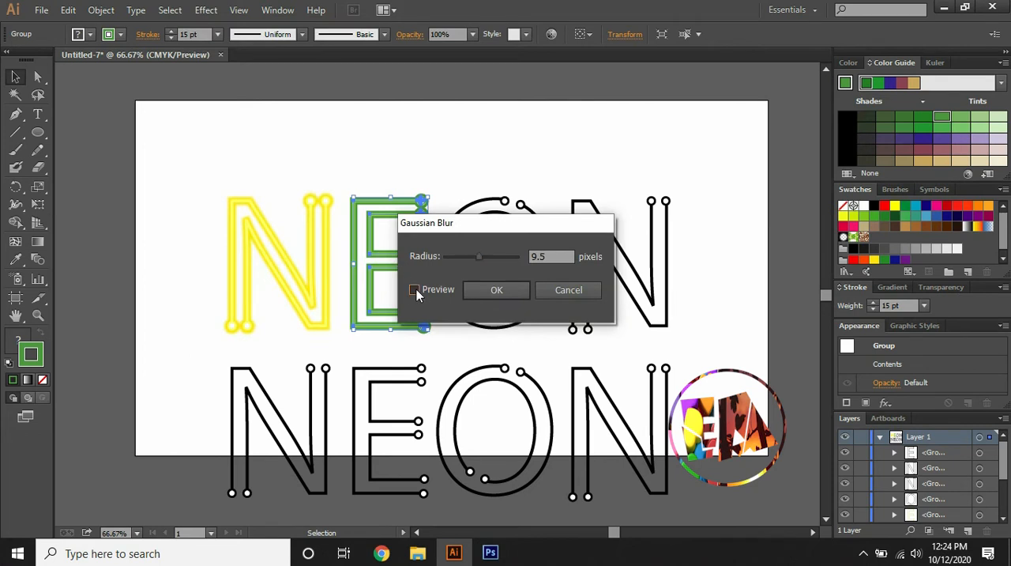
click(415, 289)
click(500, 289)
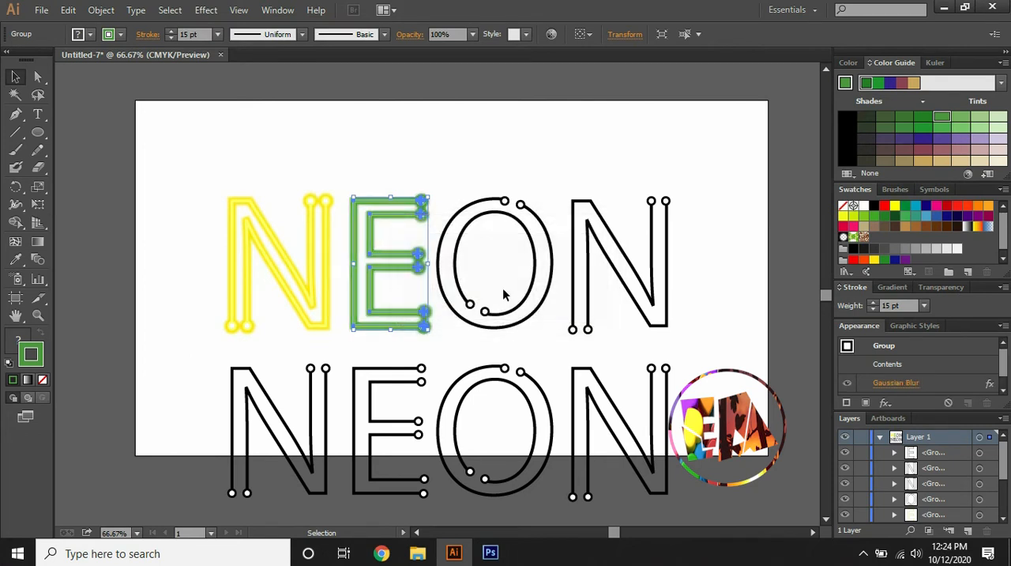
click(517, 206)
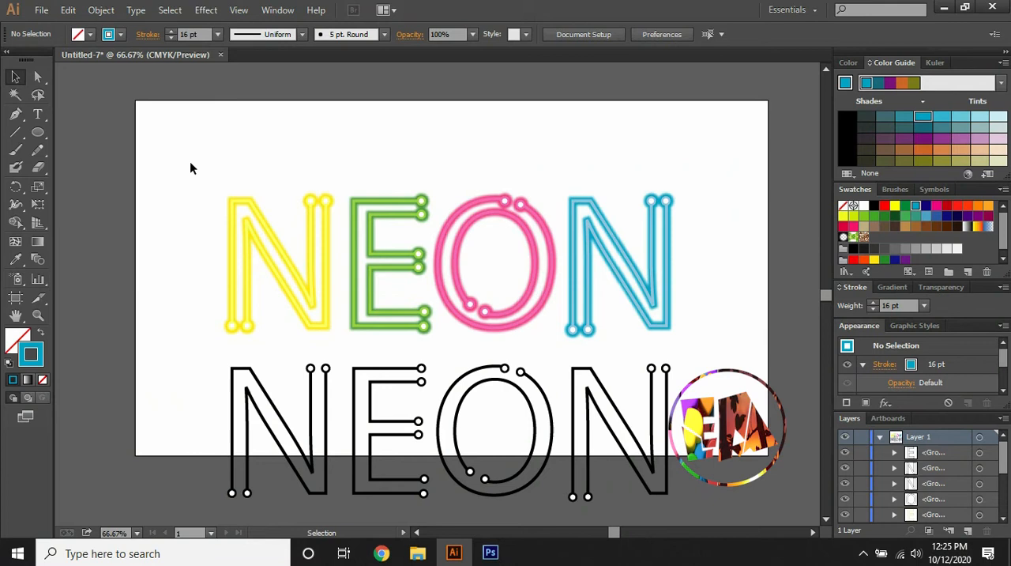
Bring all the coloured letters of the upper word to the front of the stacking order
drag(195, 164, 694, 333)
right_click(591, 278)
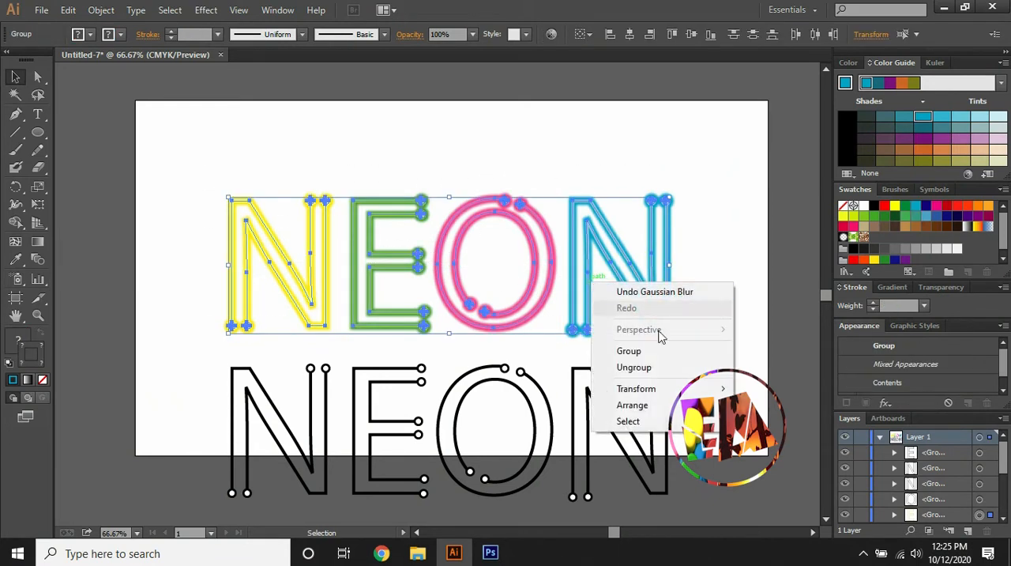
mouse_move(632, 404)
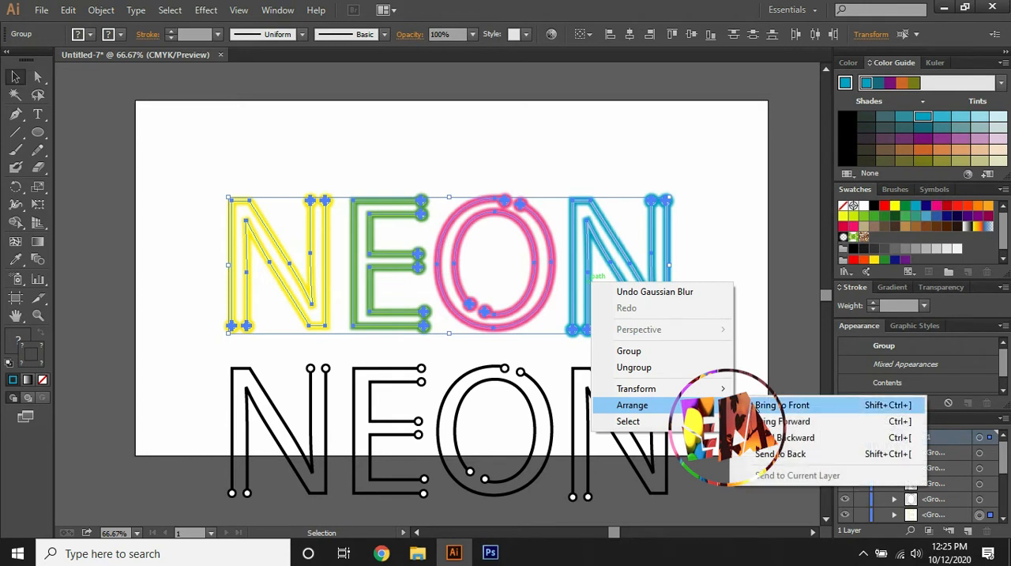
click(779, 404)
click(760, 310)
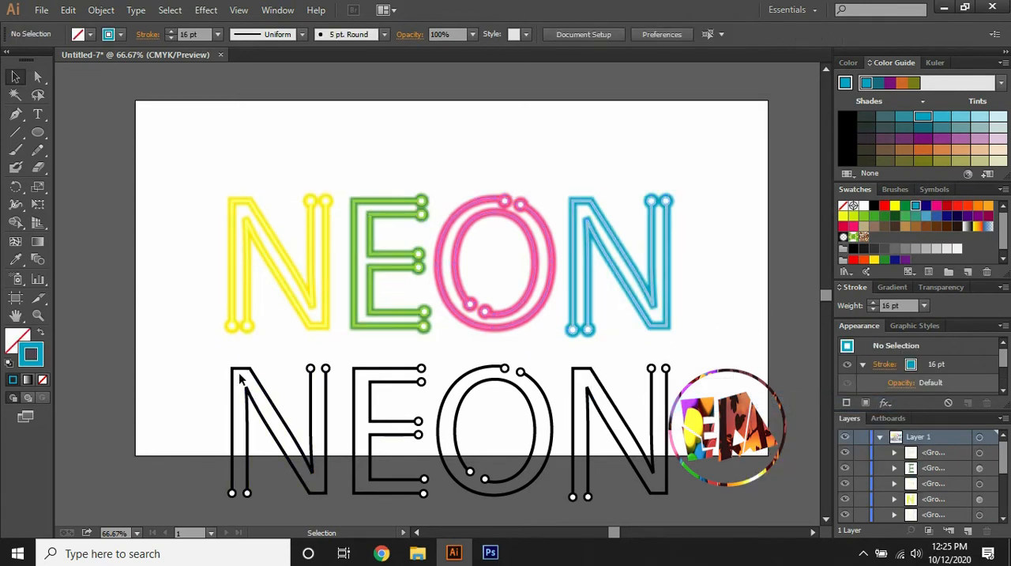
Move the lower word's first black N behind the yellow N and give it a 20 pt bright yellow stroke
drag(246, 371, 248, 204)
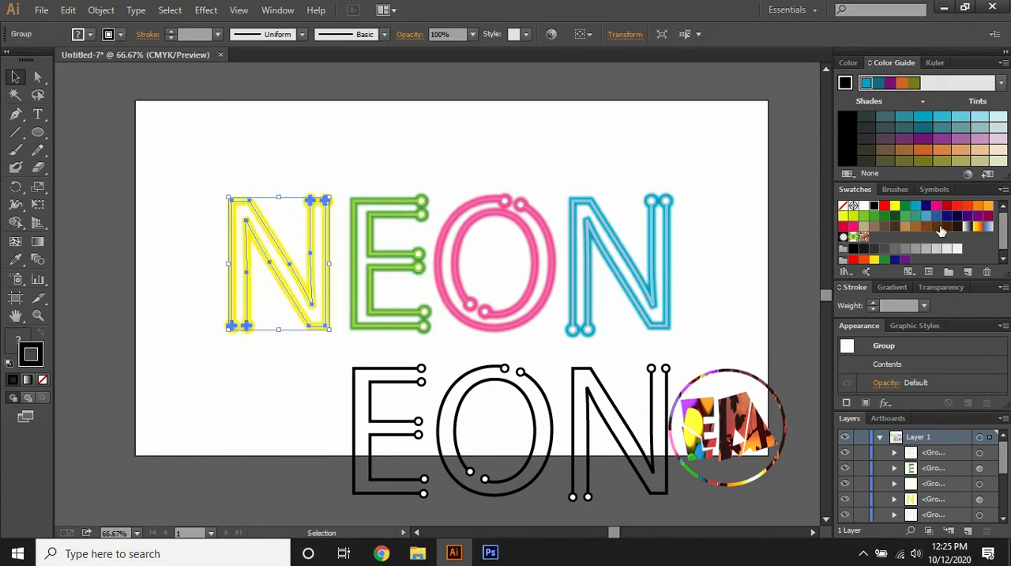
click(893, 208)
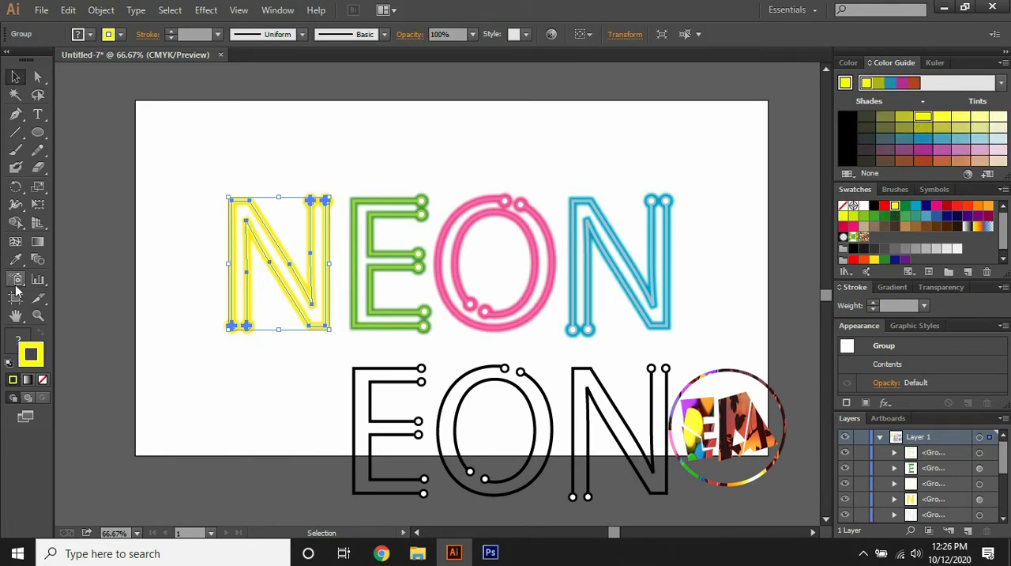
click(169, 31)
click(169, 31)
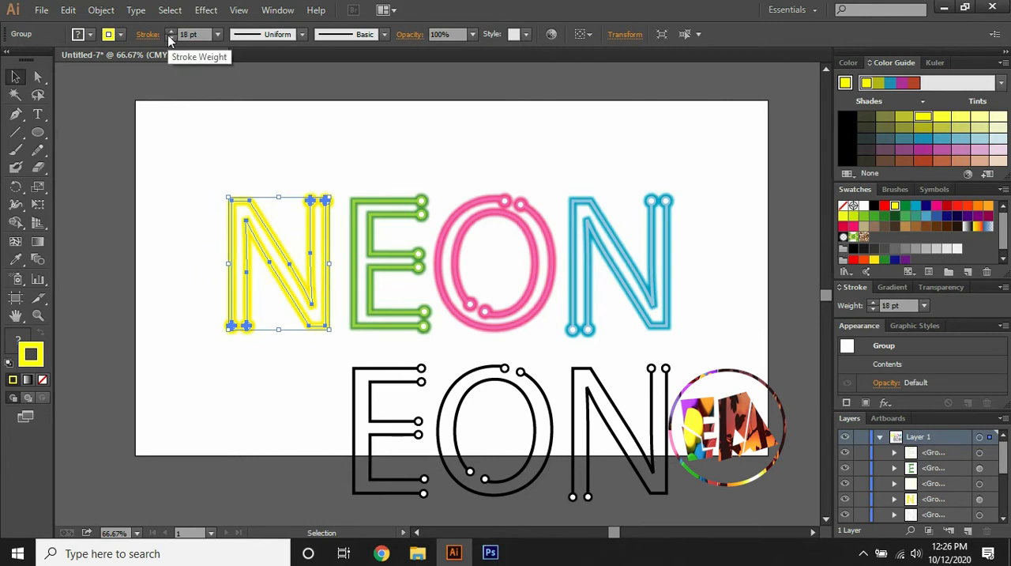
click(169, 32)
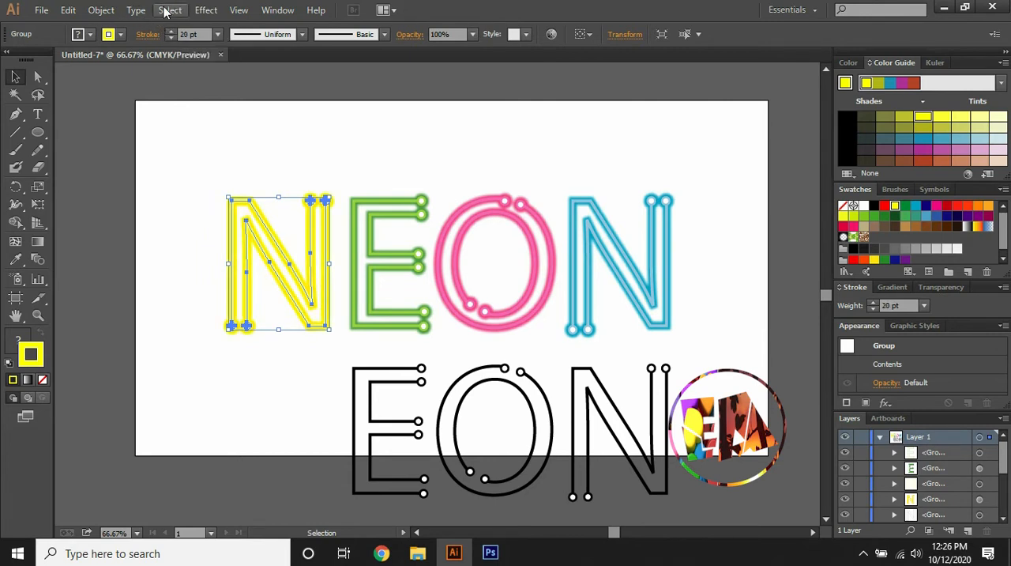
Apply a Gaussian Blur with a 92.2 pixel radius to the 20 pt yellow N as its outer glow
click(206, 10)
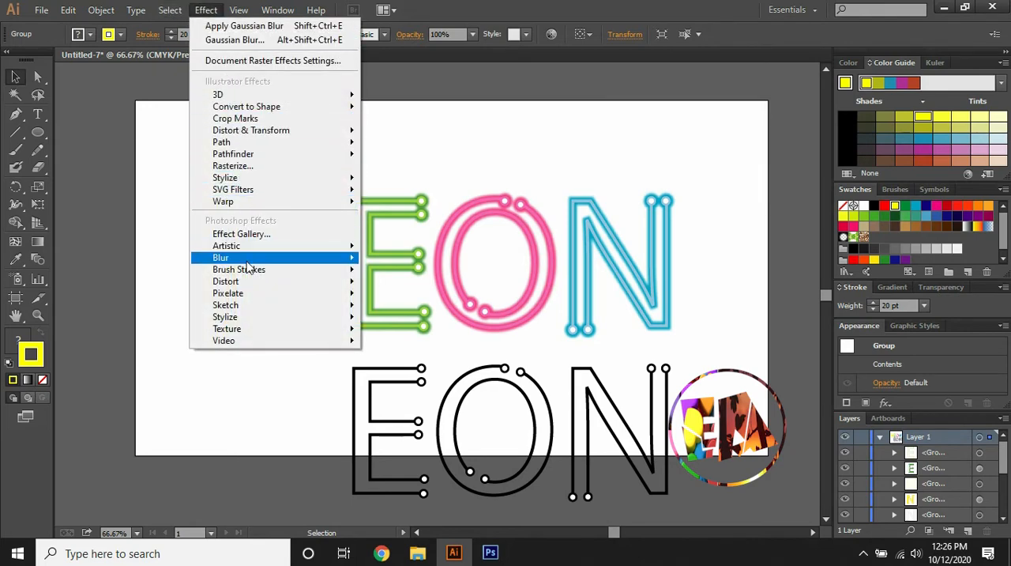
mouse_move(246, 261)
click(399, 260)
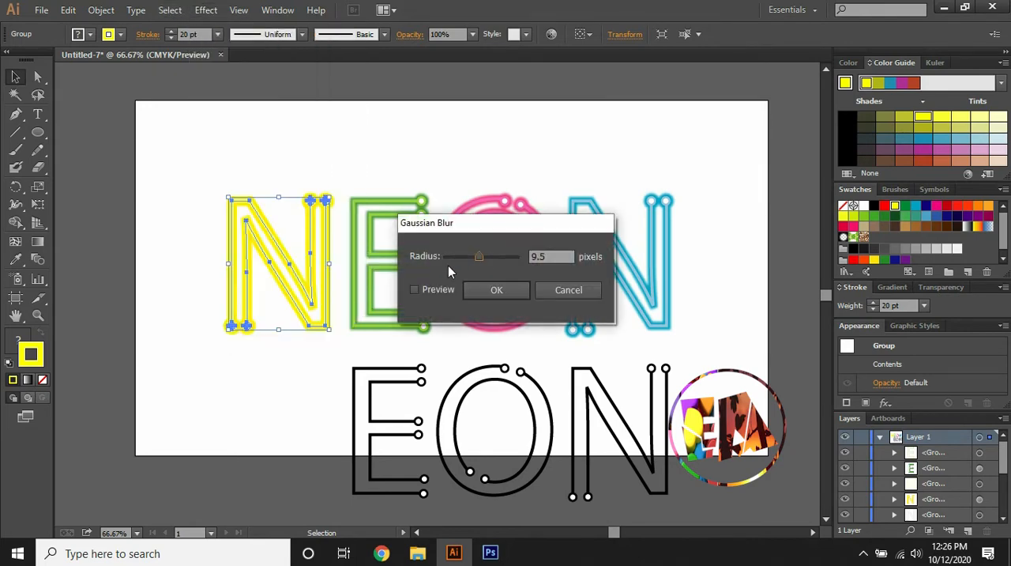
drag(480, 257, 510, 277)
click(414, 290)
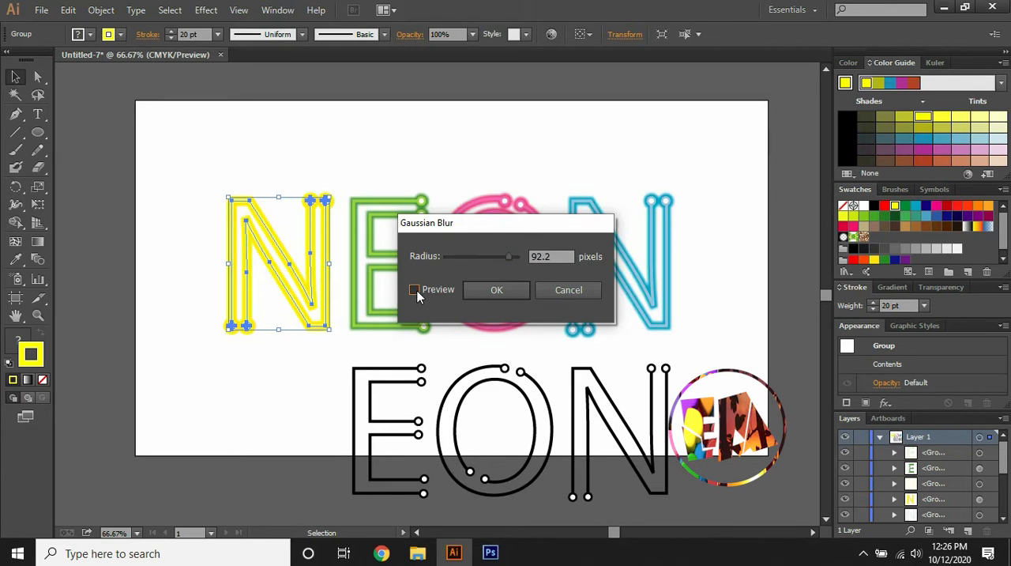
click(479, 293)
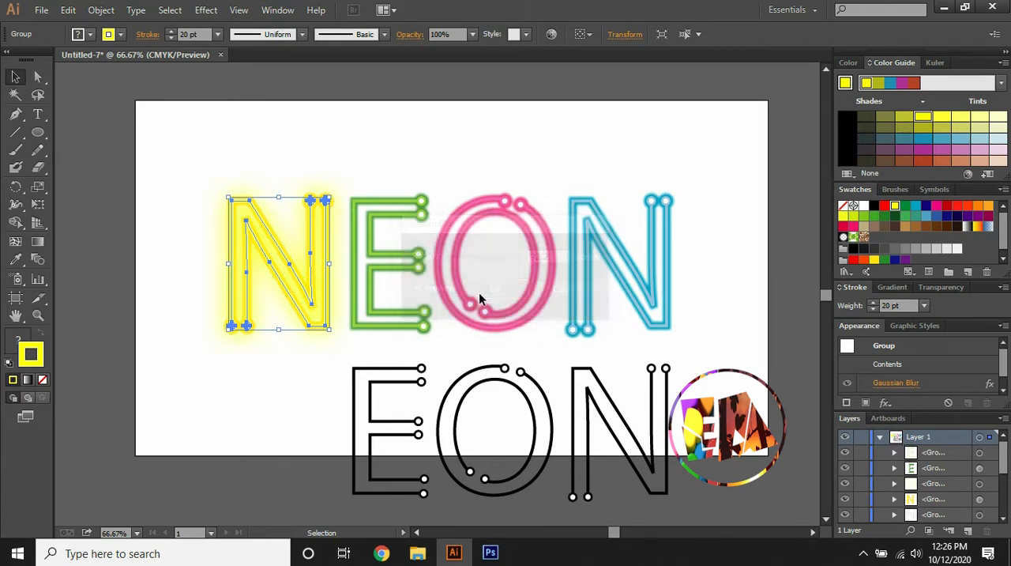
click(353, 146)
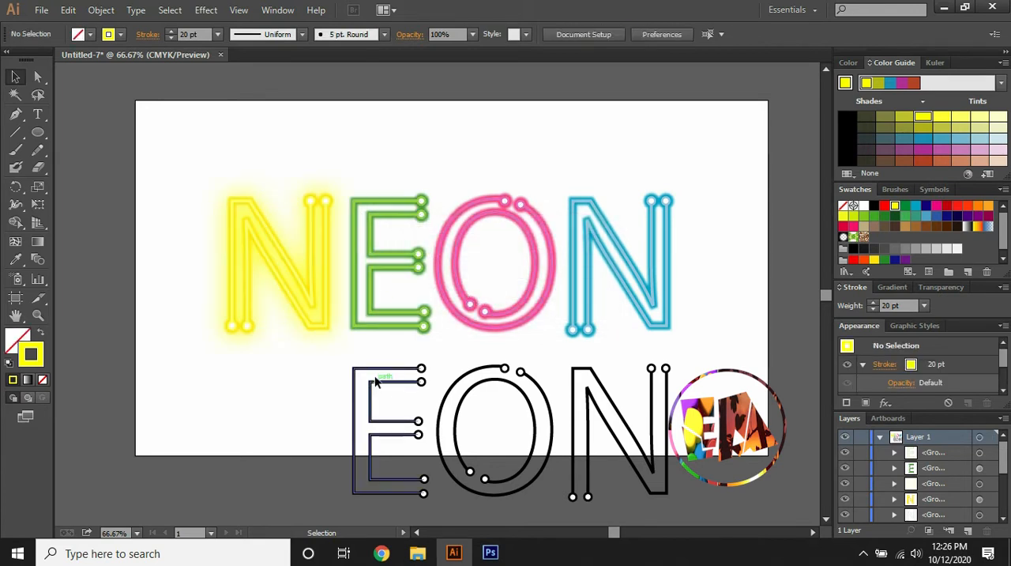
Move the lower word's black E behind the green E and give it a 20 pt green stroke
drag(378, 372, 378, 205)
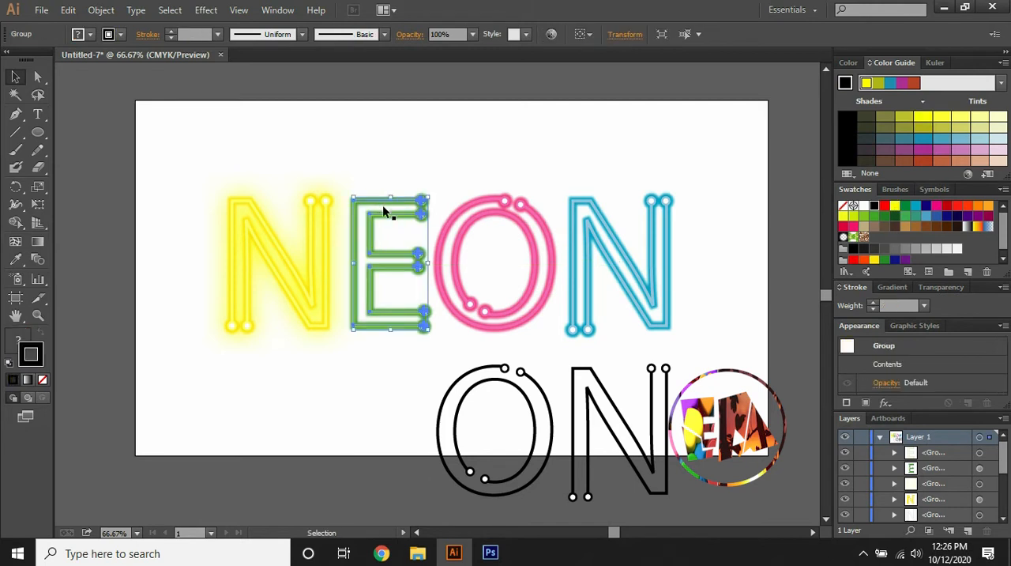
click(874, 216)
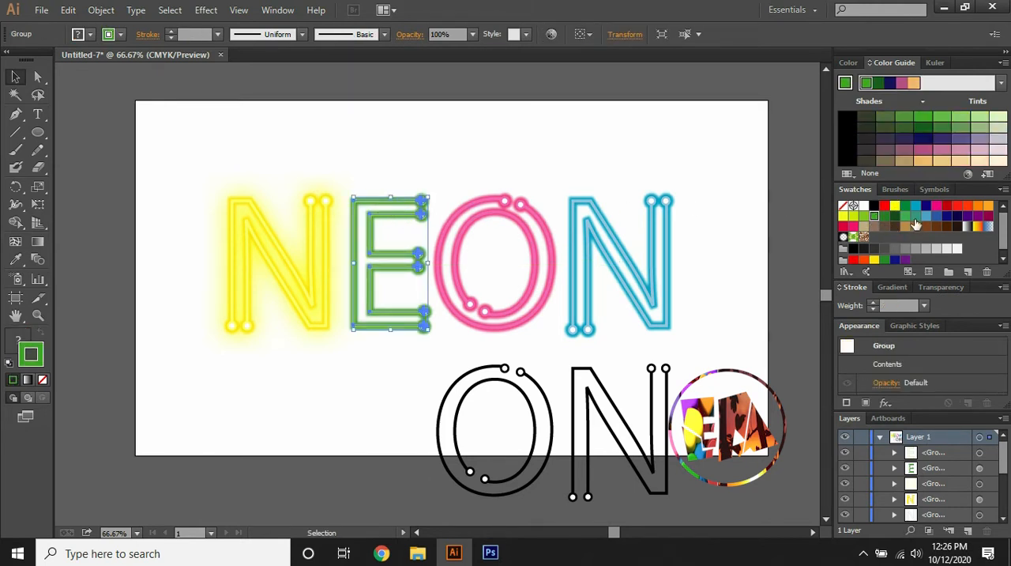
click(905, 215)
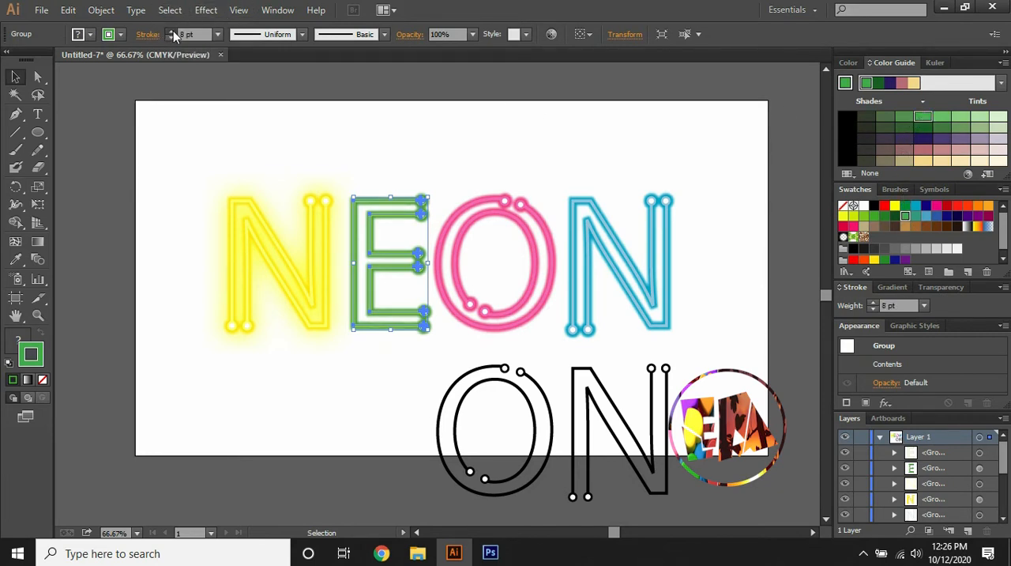
click(173, 31)
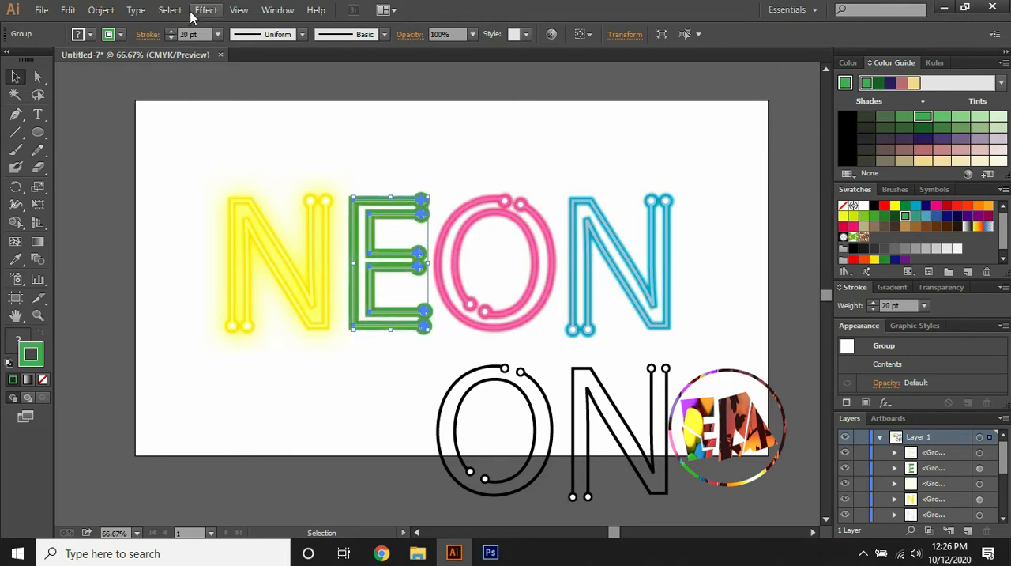
Apply a Gaussian Blur with a 92.2 pixel radius to the 20 pt green E as its outer glow
click(205, 11)
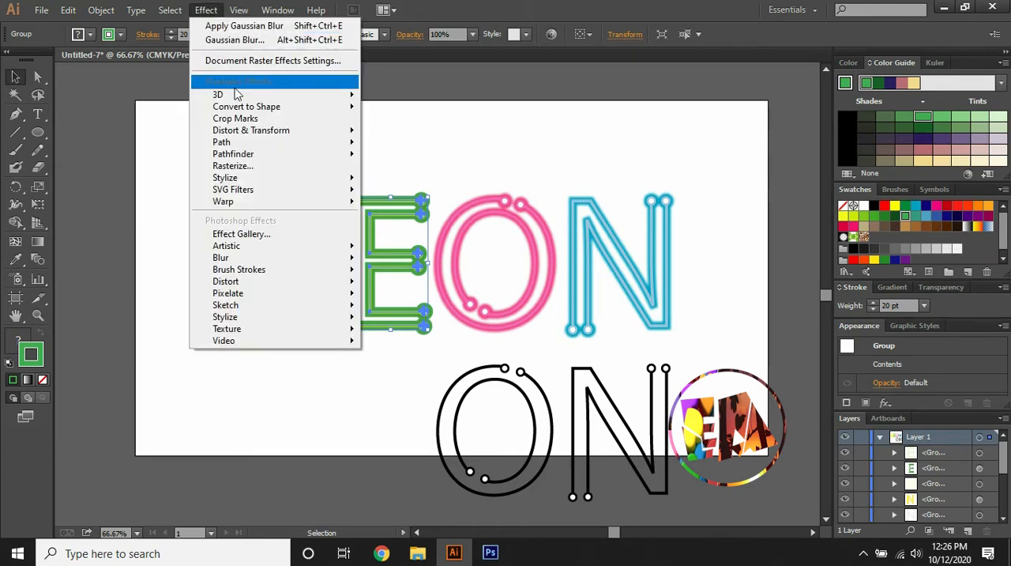
mouse_move(238, 260)
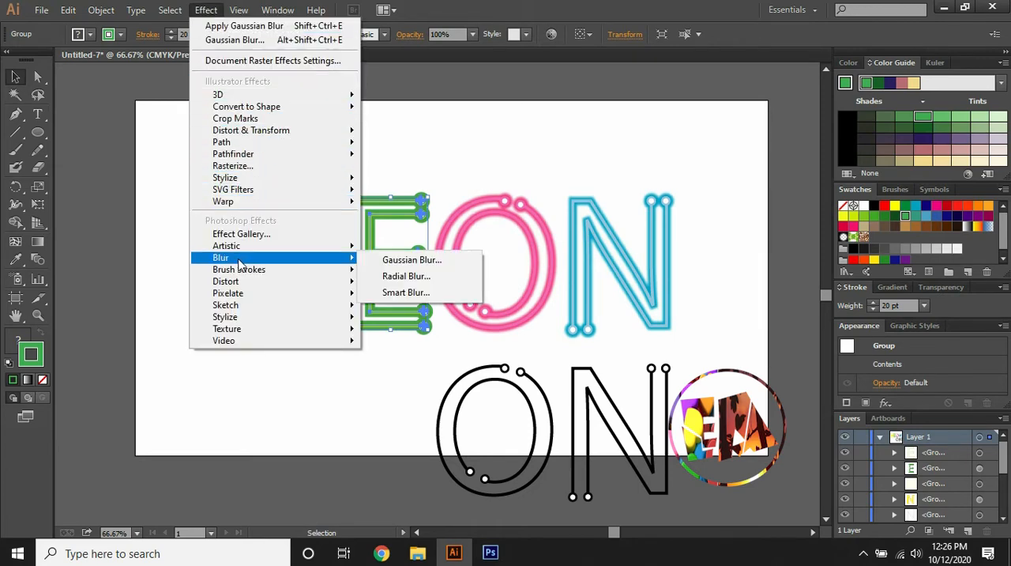
click(379, 260)
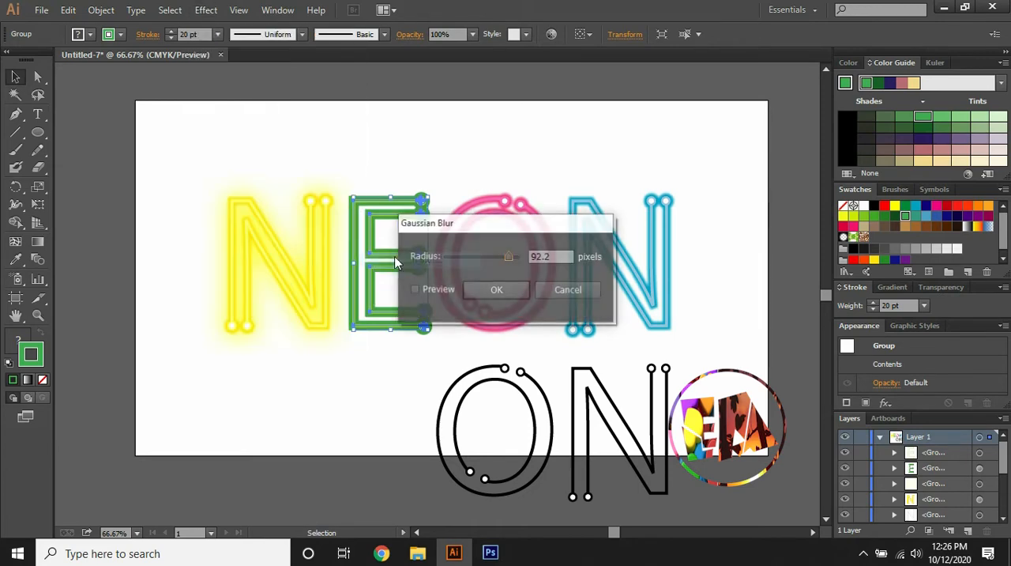
click(415, 291)
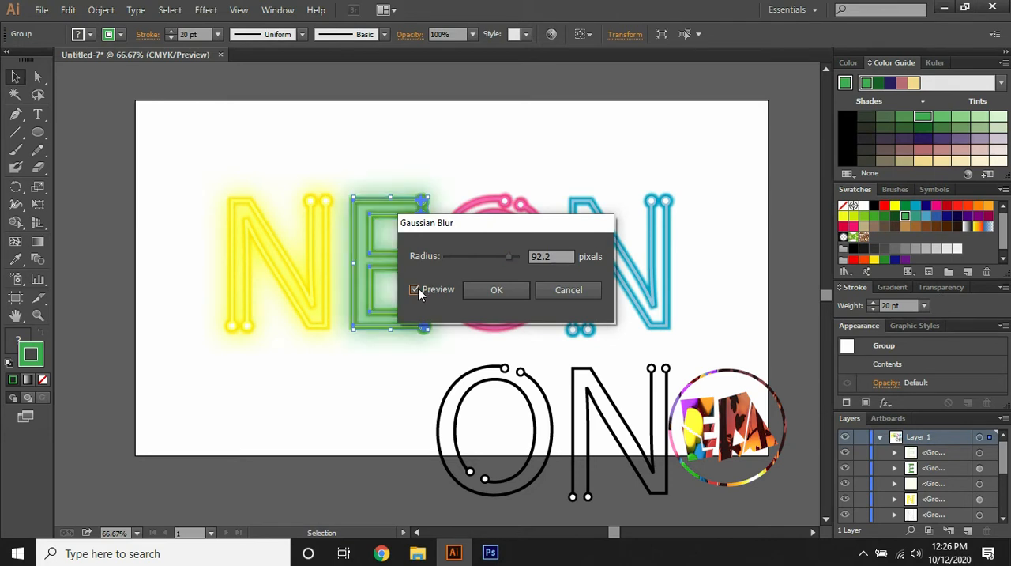
click(495, 291)
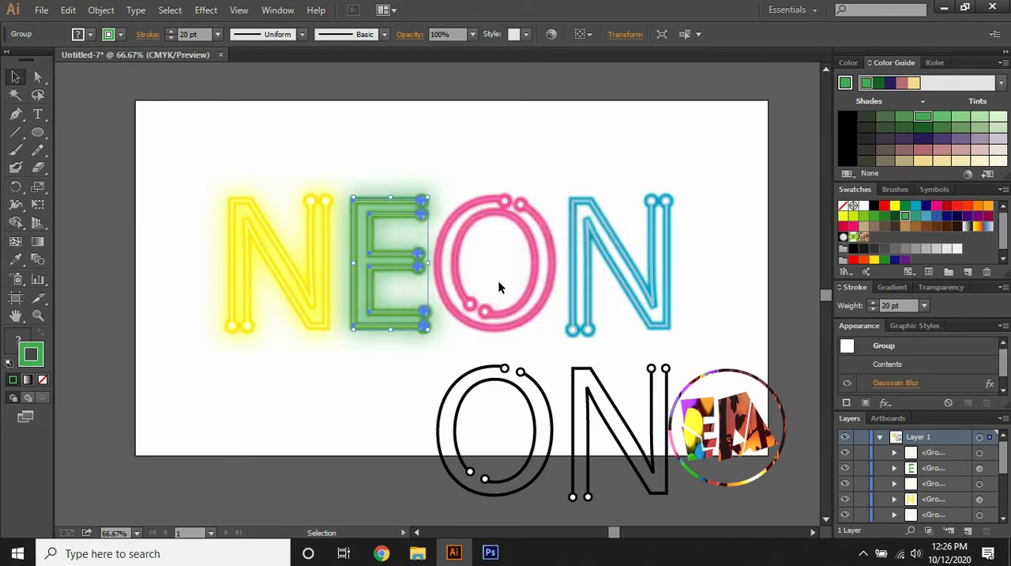
Move the lower word's black O behind the pink O and give it a 20 pt magenta stroke
drag(480, 371, 482, 204)
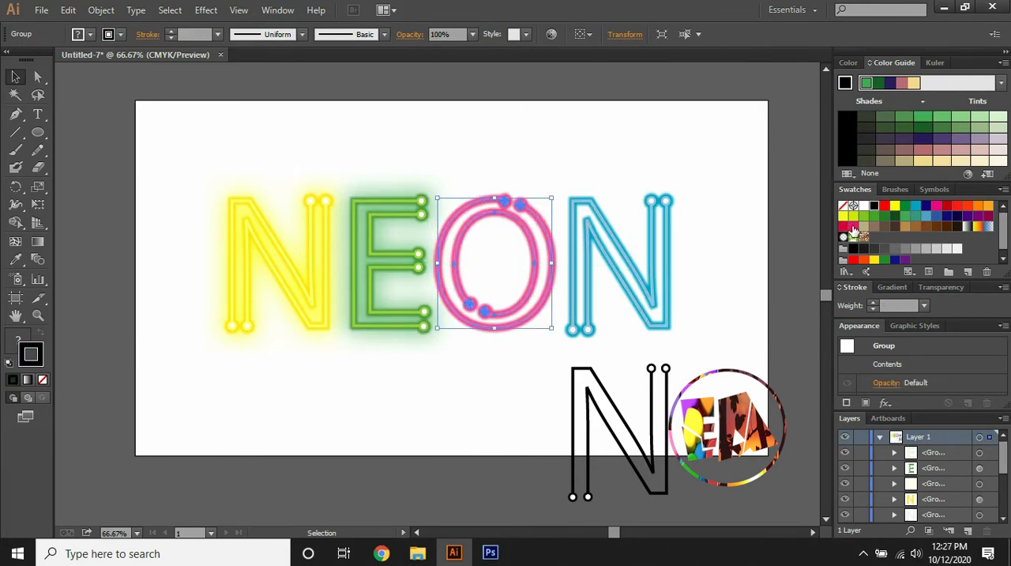
click(938, 208)
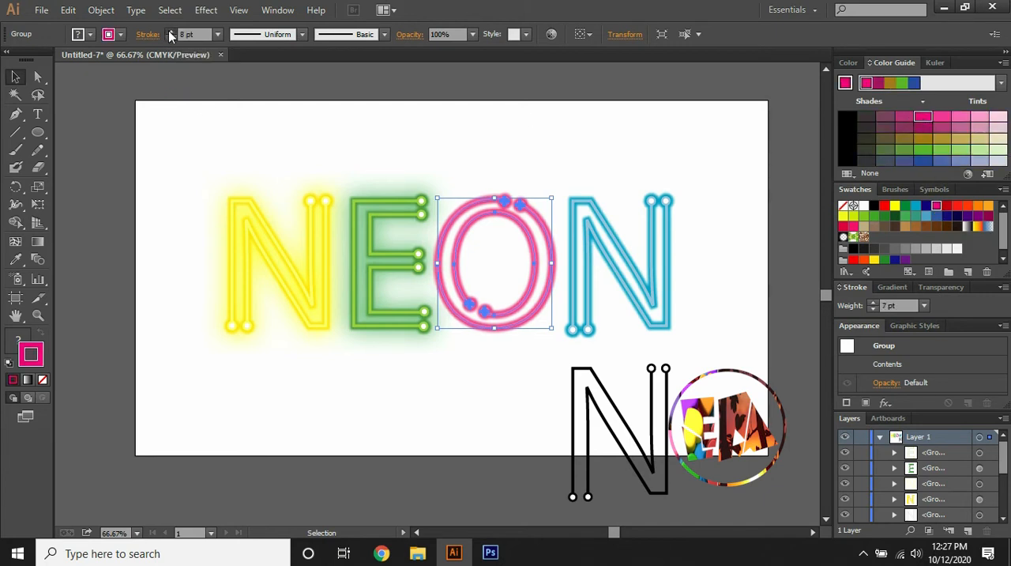
click(169, 32)
click(169, 32)
click(169, 32)
click(169, 32)
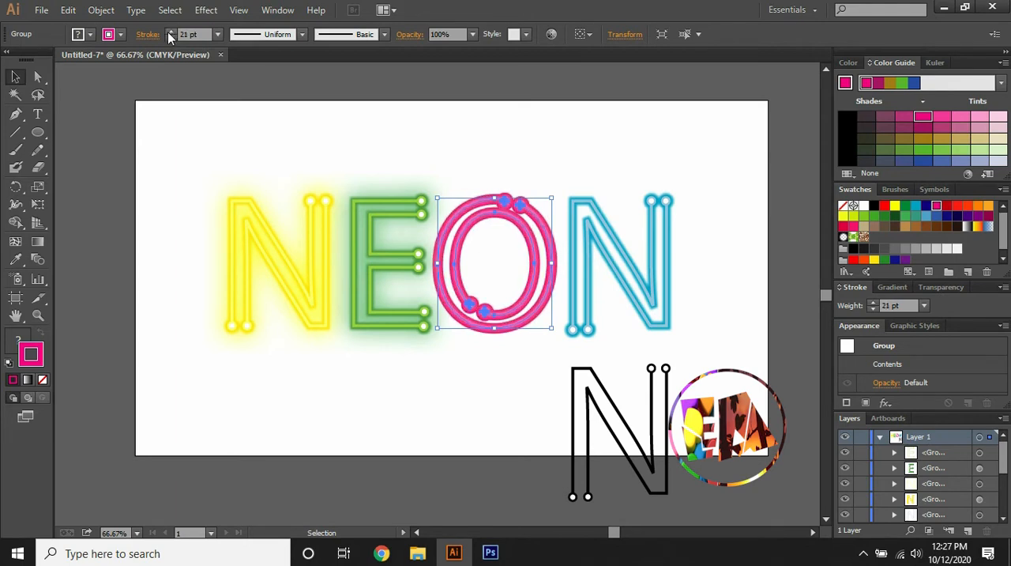
click(168, 37)
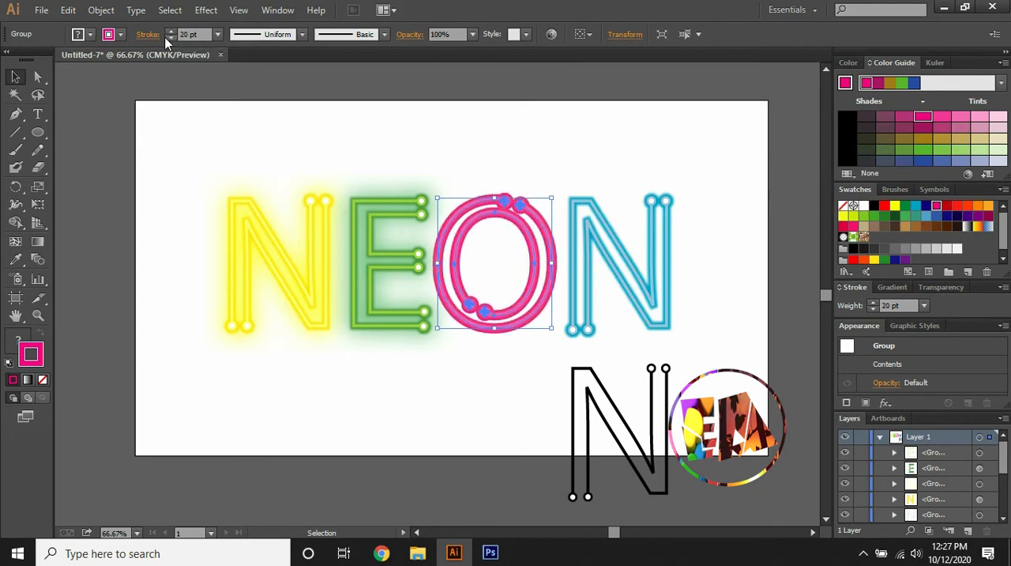
Apply a Gaussian Blur with a 92.2 pixel radius to the 20 pt magenta O as its outer glow
click(206, 10)
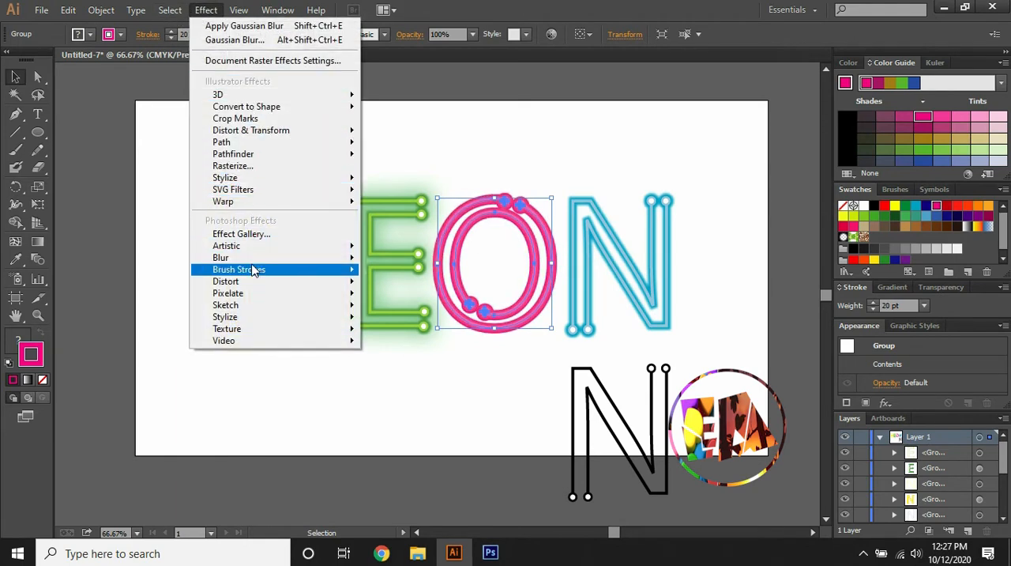
mouse_move(290, 262)
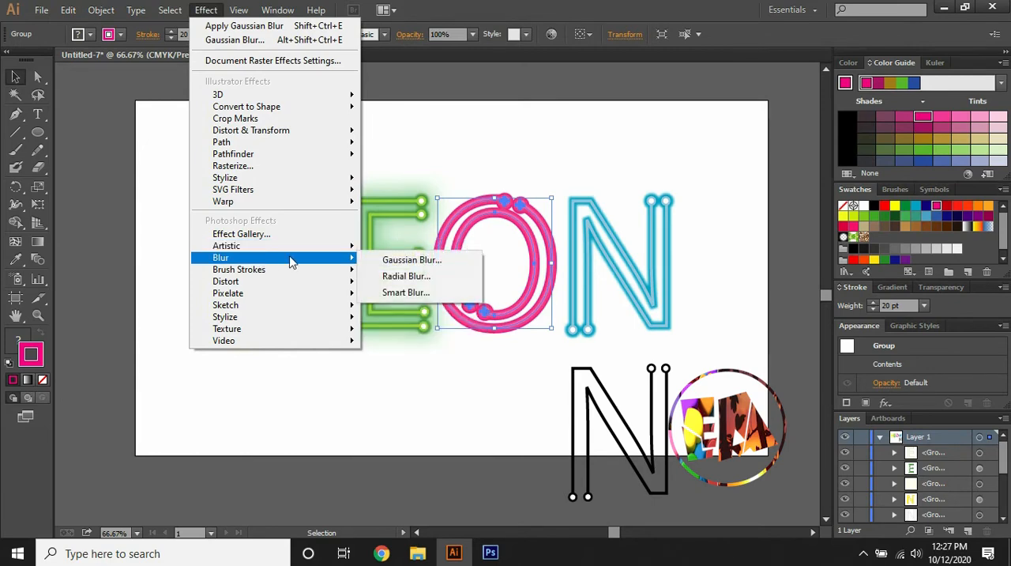
click(399, 260)
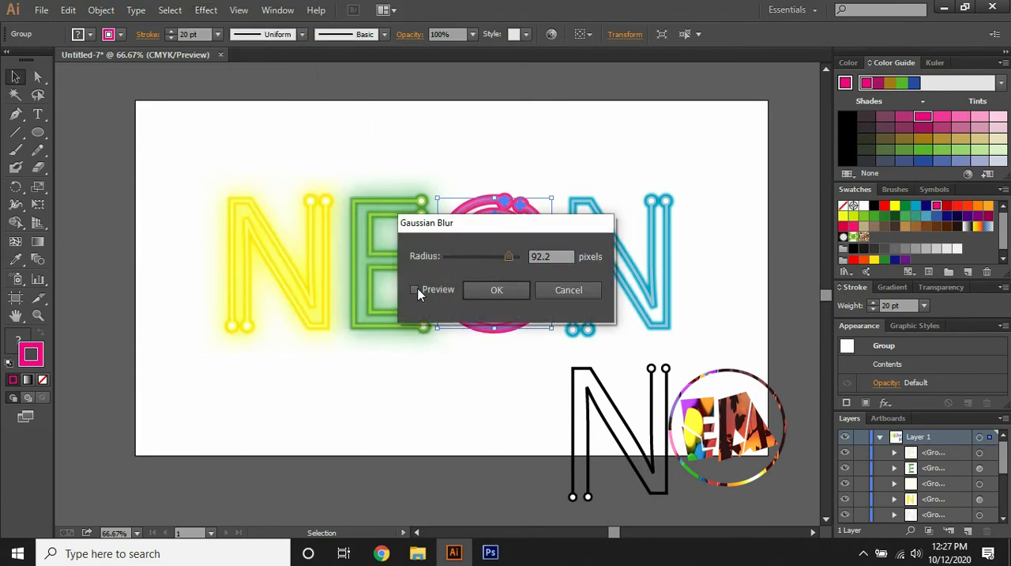
click(417, 290)
click(485, 289)
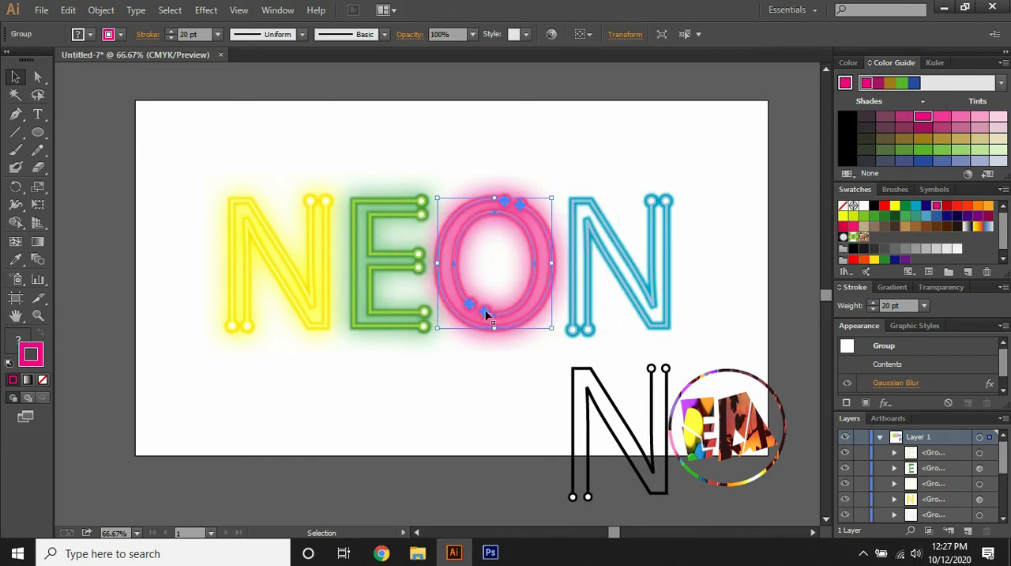
Move the lower word's black N behind the blue N and give it a 20 pt light blue stroke
drag(662, 387, 654, 227)
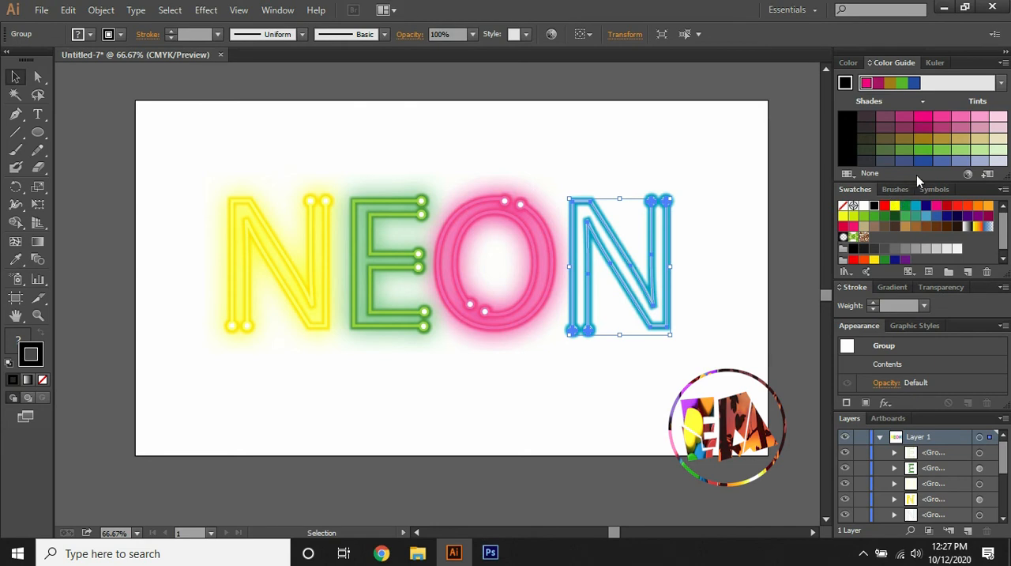
click(924, 216)
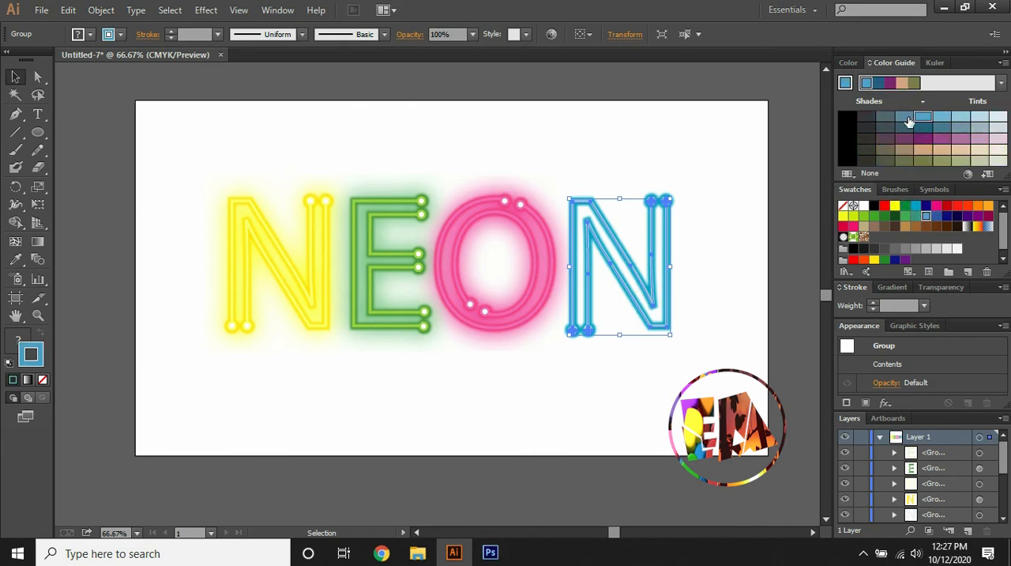
click(168, 35)
click(168, 35)
click(168, 34)
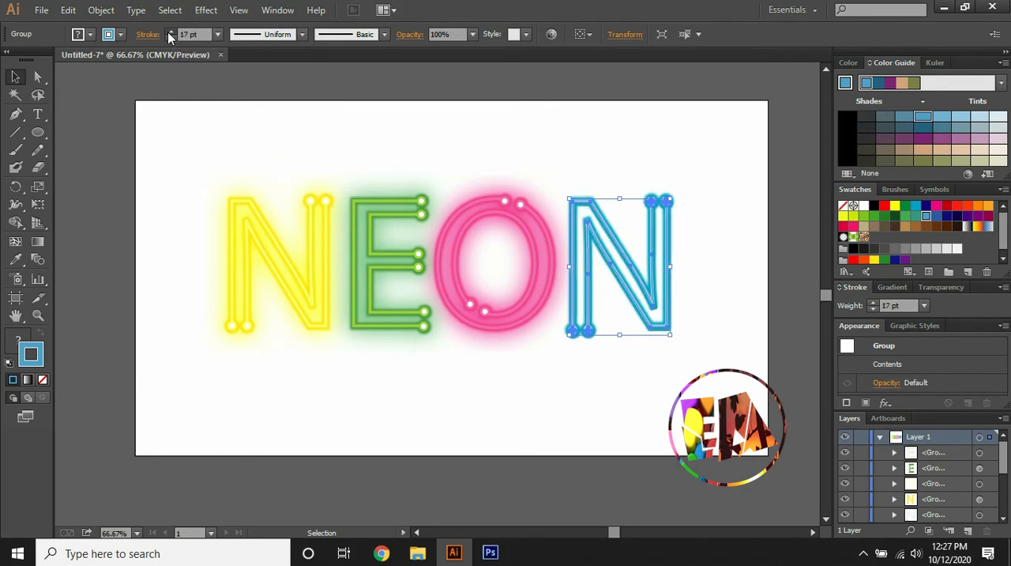
click(169, 35)
click(169, 34)
click(168, 35)
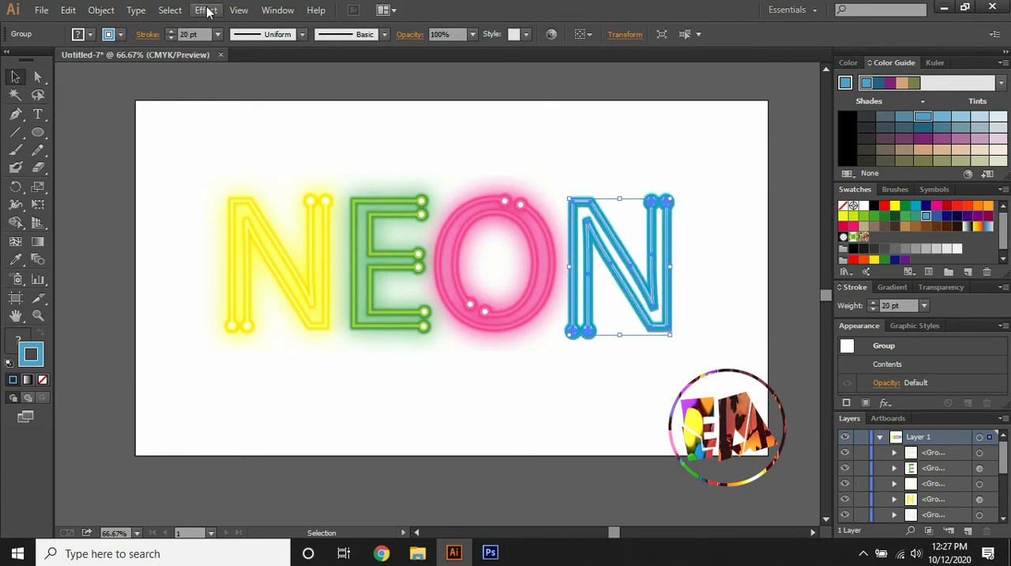
Apply a Gaussian Blur with a 92.2 pixel radius to the 20 pt blue N as its outer glow, leaving nothing selected
click(207, 10)
mouse_move(245, 261)
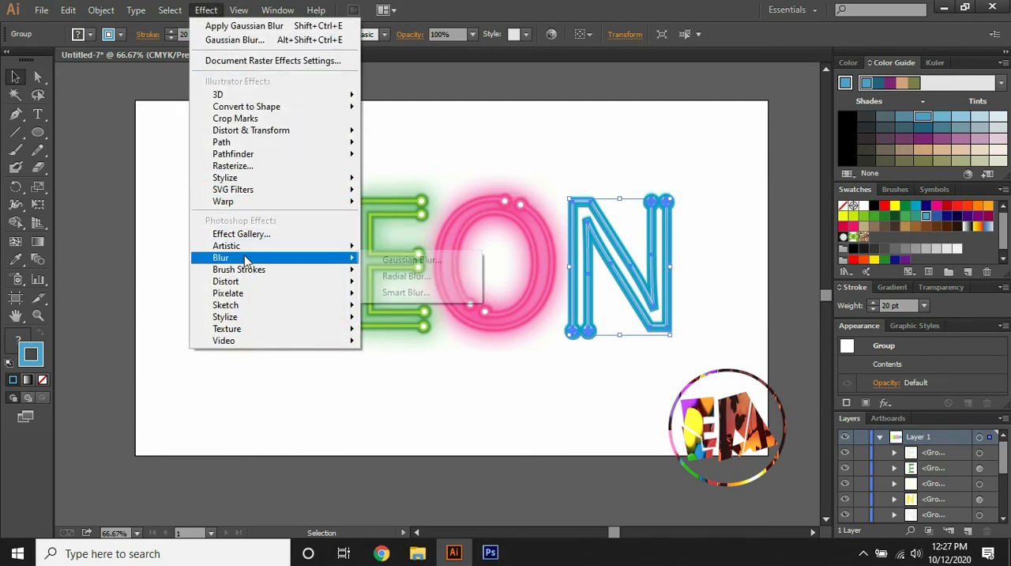
click(405, 260)
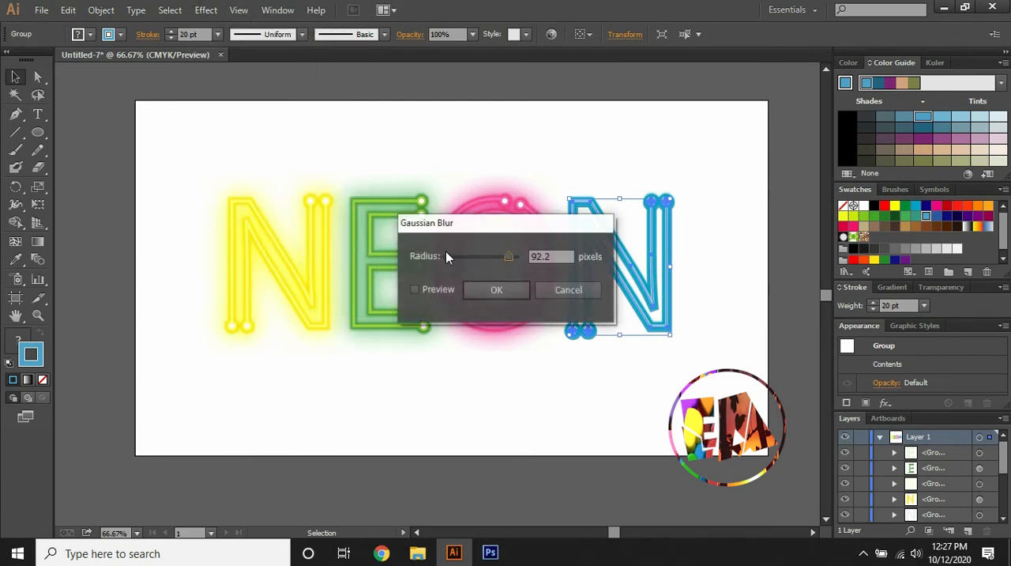
click(414, 290)
click(496, 290)
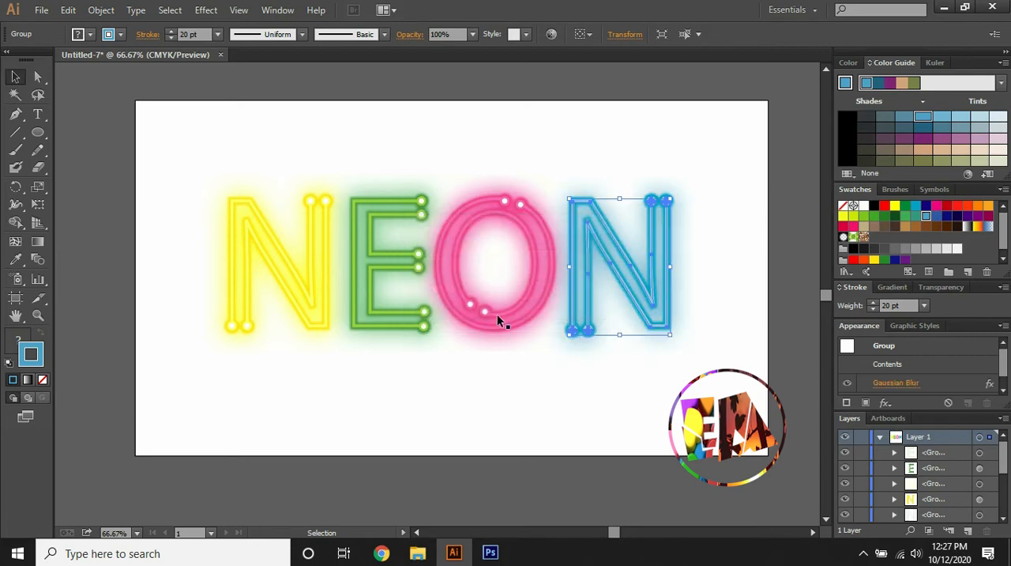
click(493, 391)
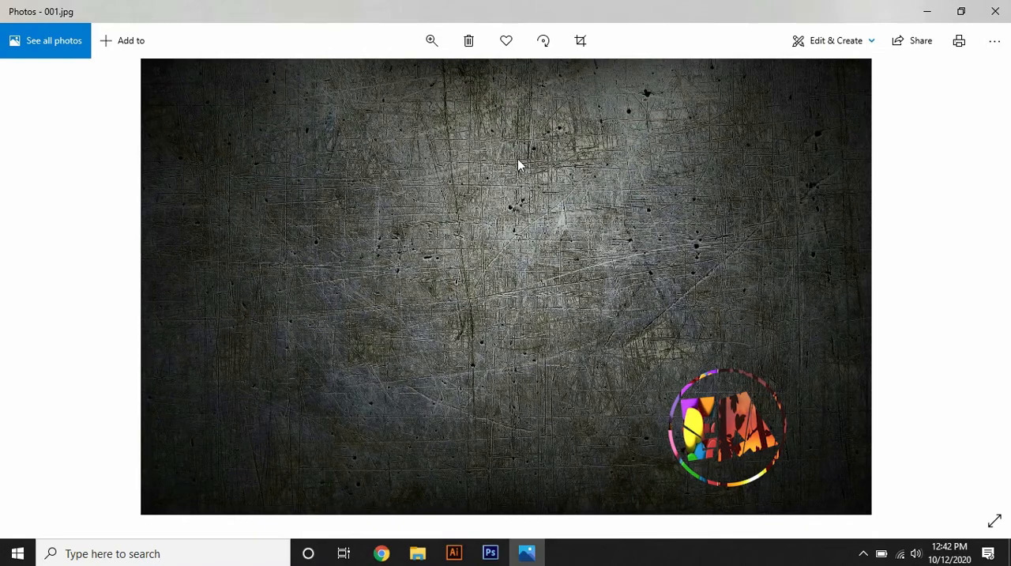
Copy the dark scratched texture image 001.jpg from Photos and paste it into the Illustrator document
right_click(519, 162)
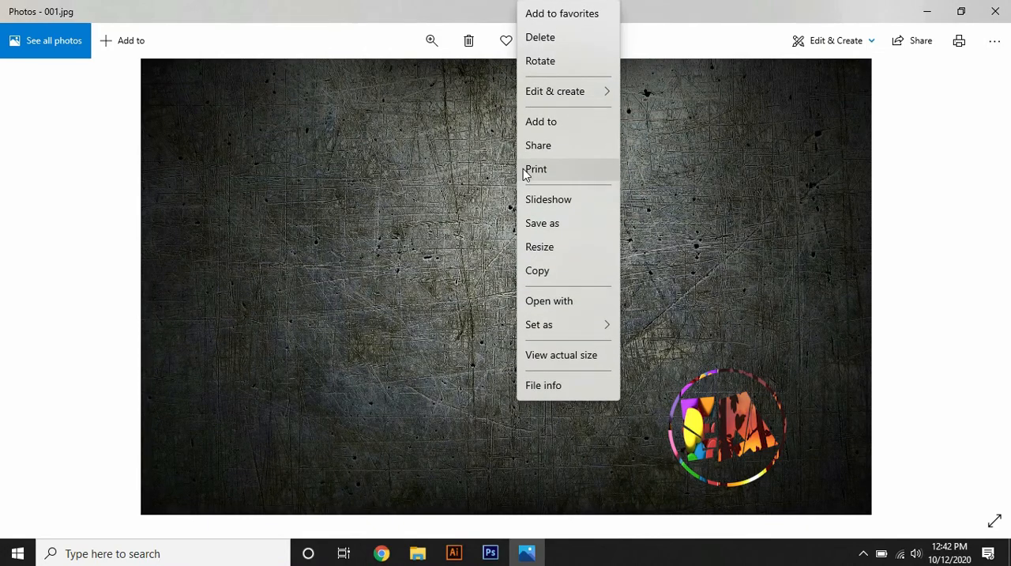
click(555, 275)
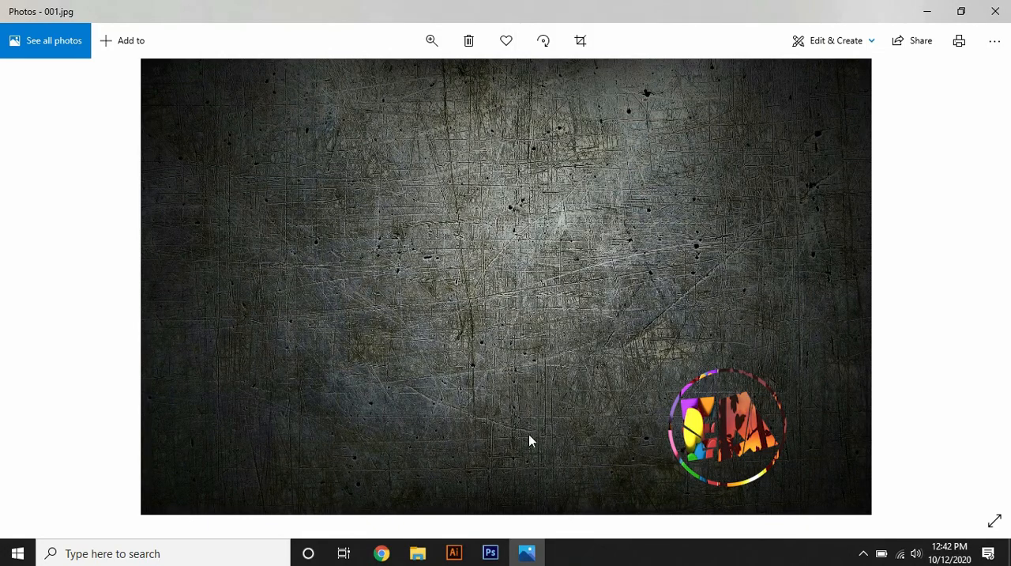
click(525, 551)
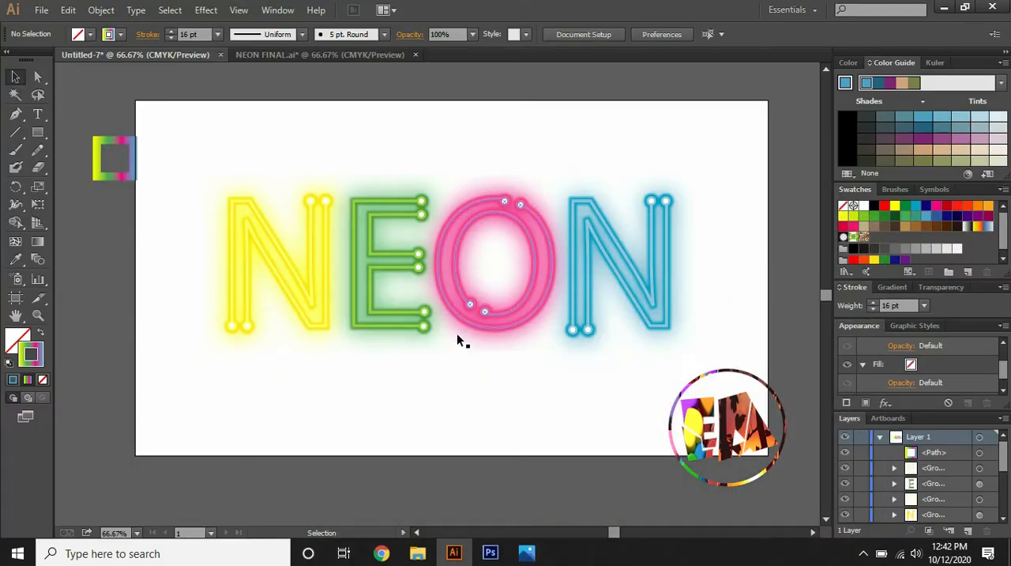
key(ctrl+v)
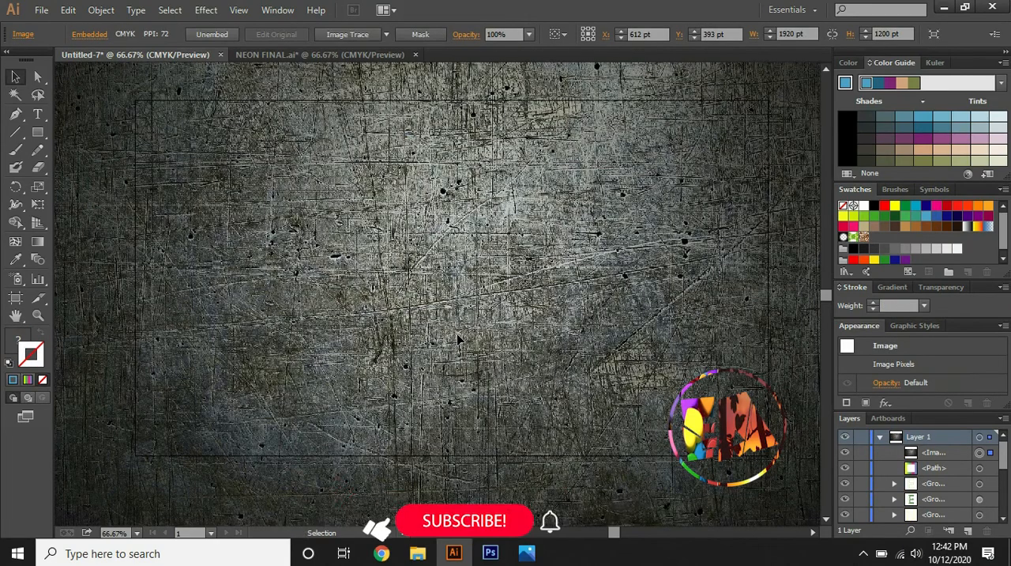
Resize the pasted texture image to 1280 × 720 pt so its edges align with the artboard
key(ctrl+minus)
key(ctrl+minus)
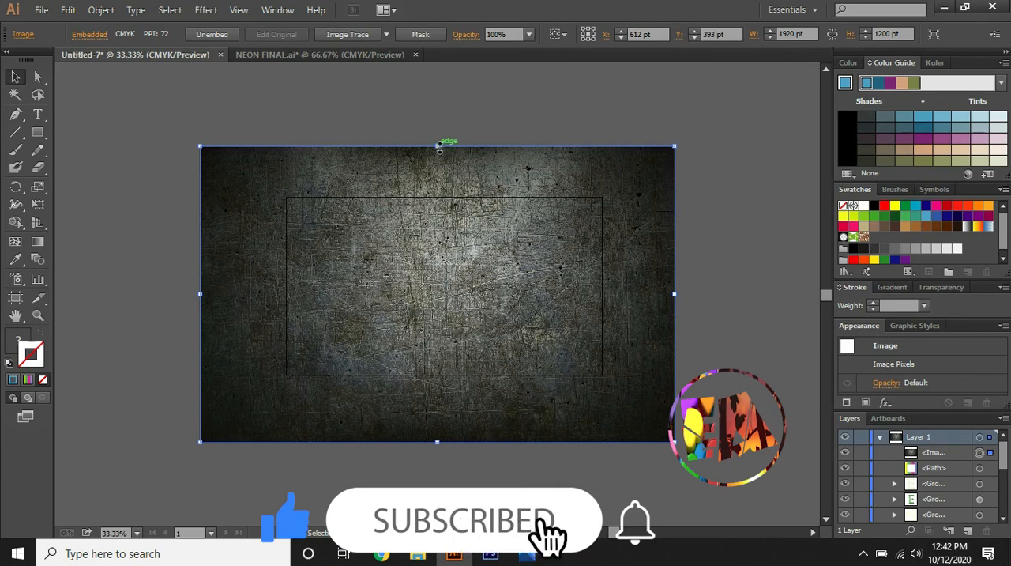
drag(437, 147, 446, 202)
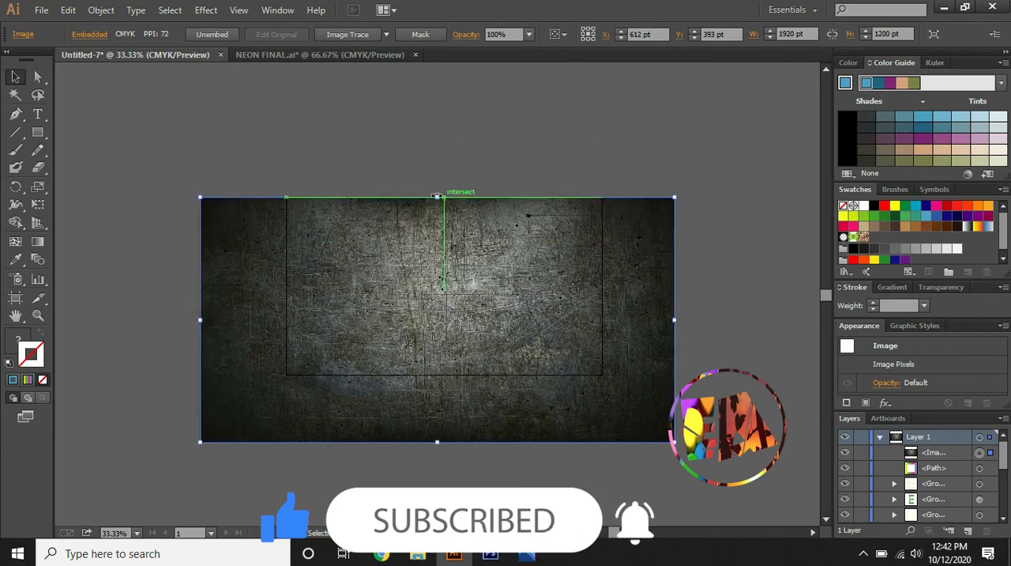
drag(202, 320, 287, 324)
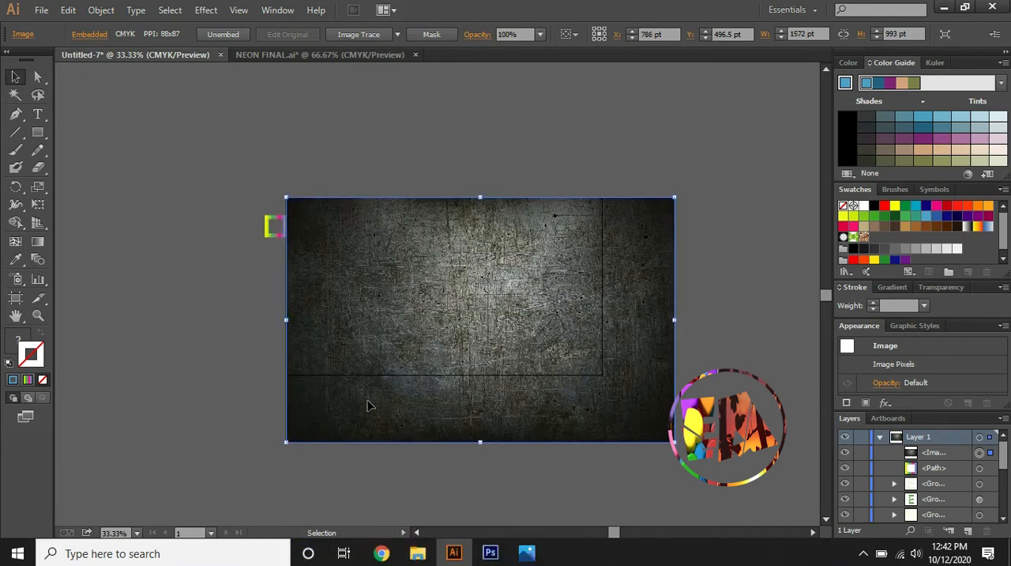
drag(480, 443, 477, 375)
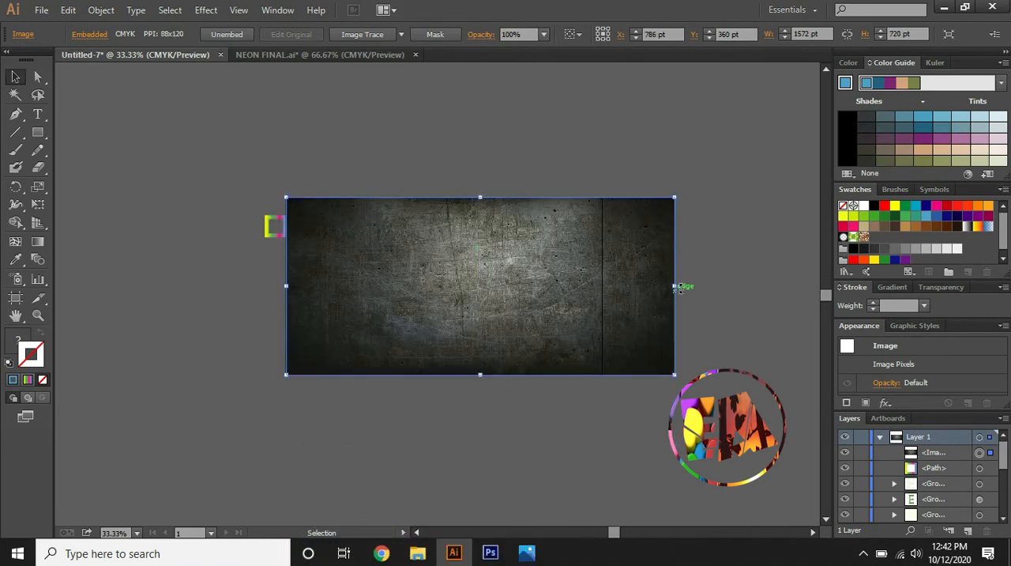
drag(674, 288, 604, 301)
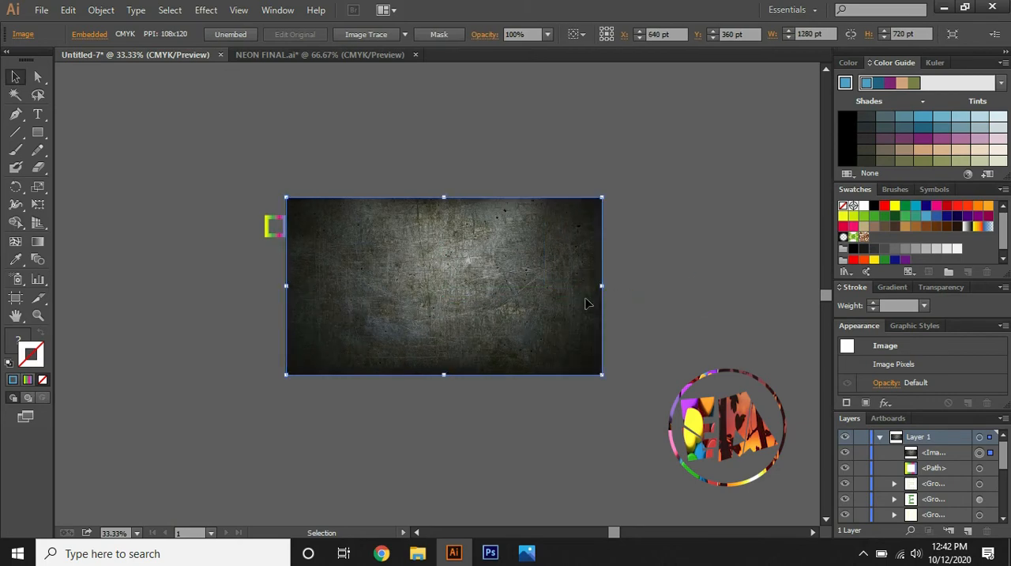
Send the texture image to the back behind the neon letters and lock it in Layer 1
key(ctrl+equal)
key(ctrl+equal)
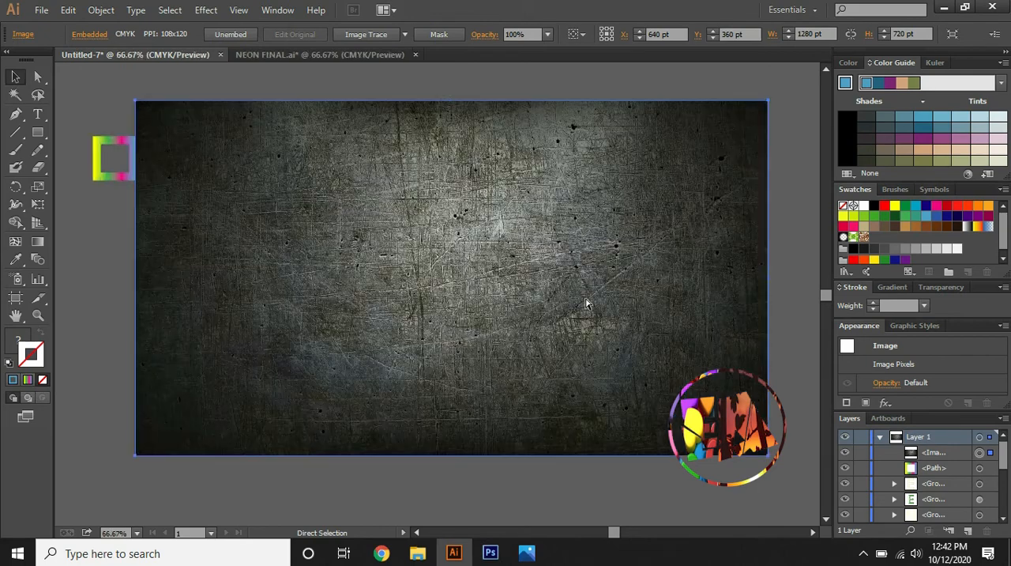
right_click(572, 269)
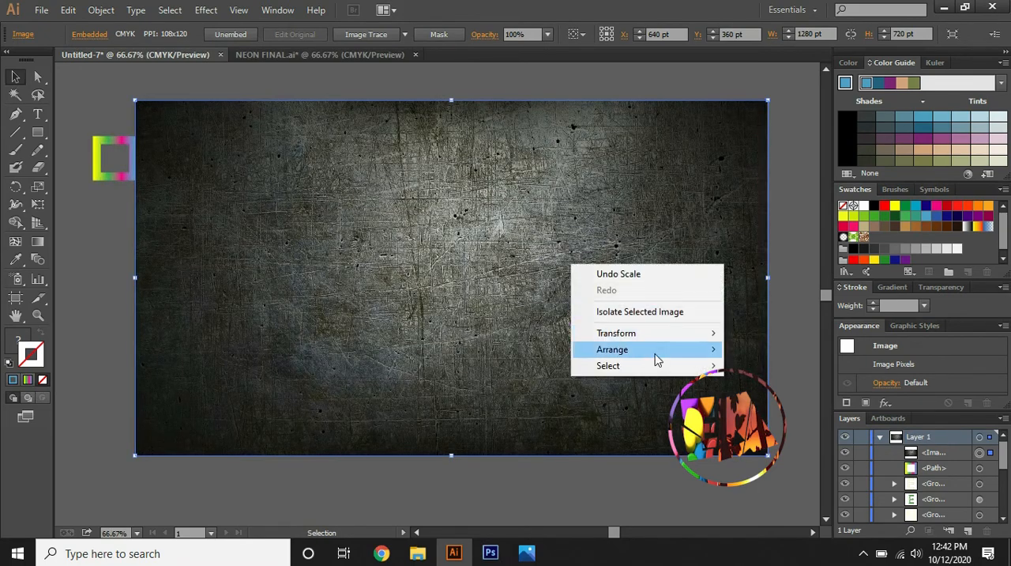
mouse_move(658, 353)
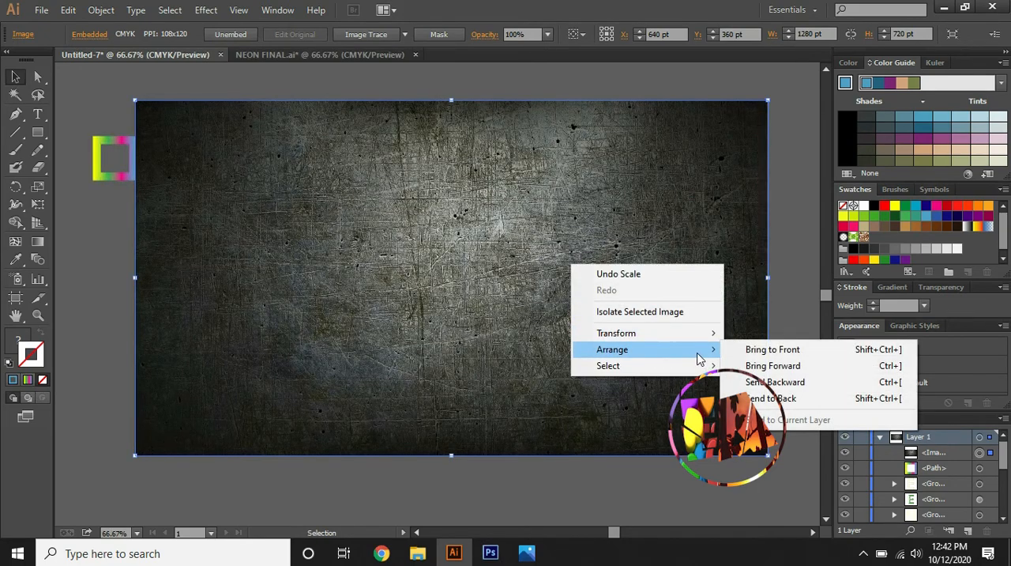
click(743, 398)
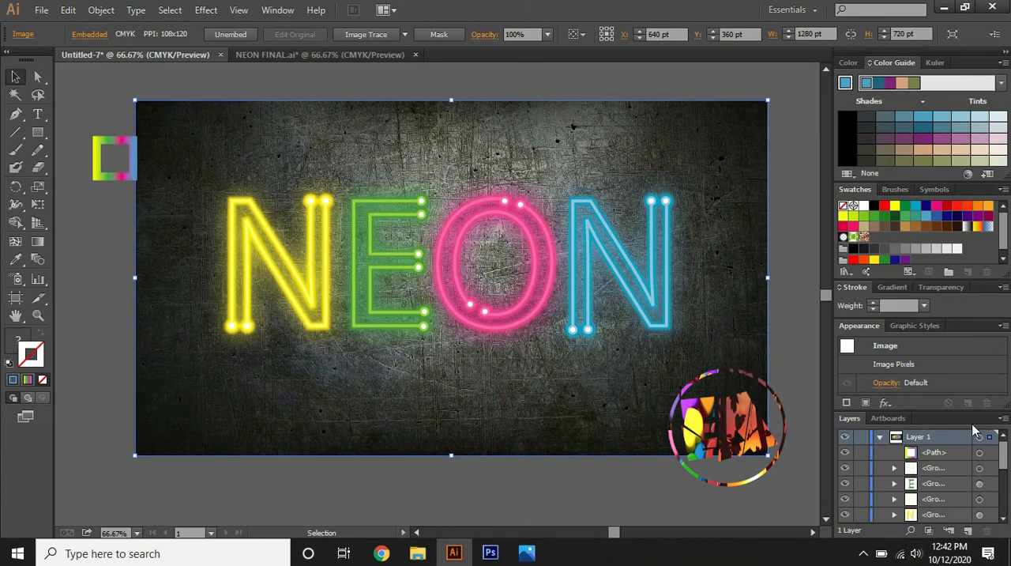
drag(1007, 471, 1005, 523)
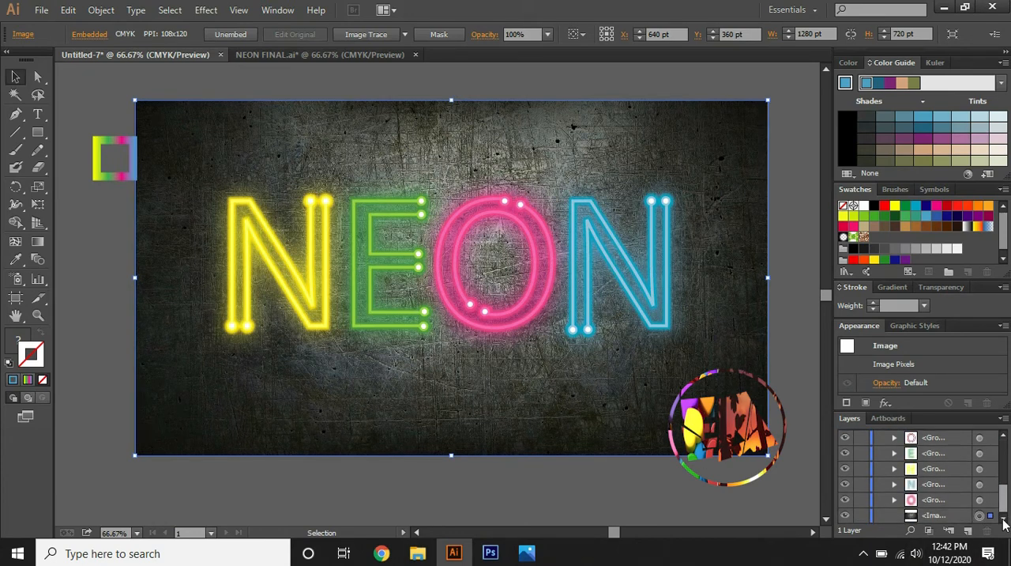
click(862, 515)
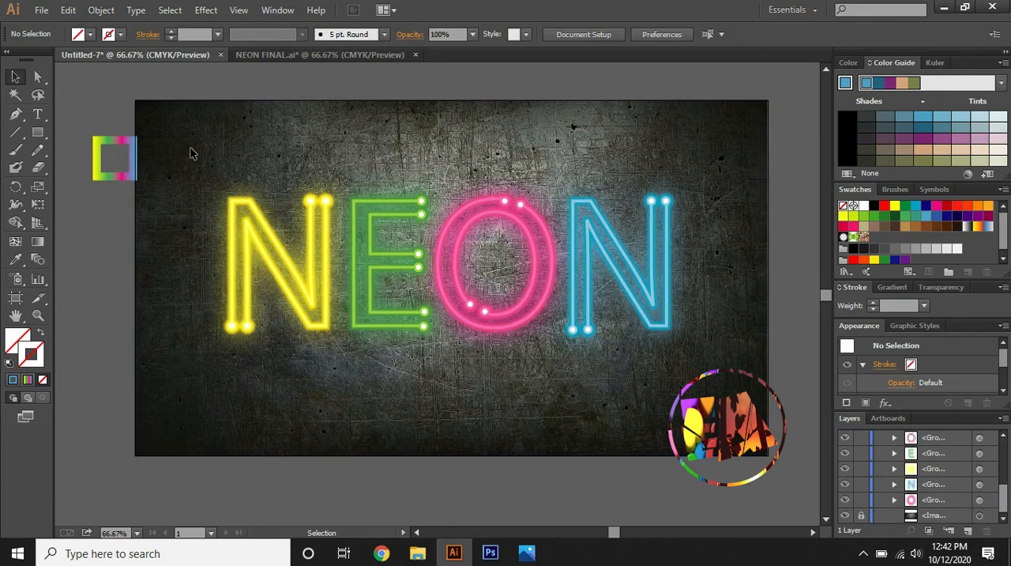
Group all the neon letters and their glows, leaving out the gradient square, and scale the group down slightly
key(ctrl+a)
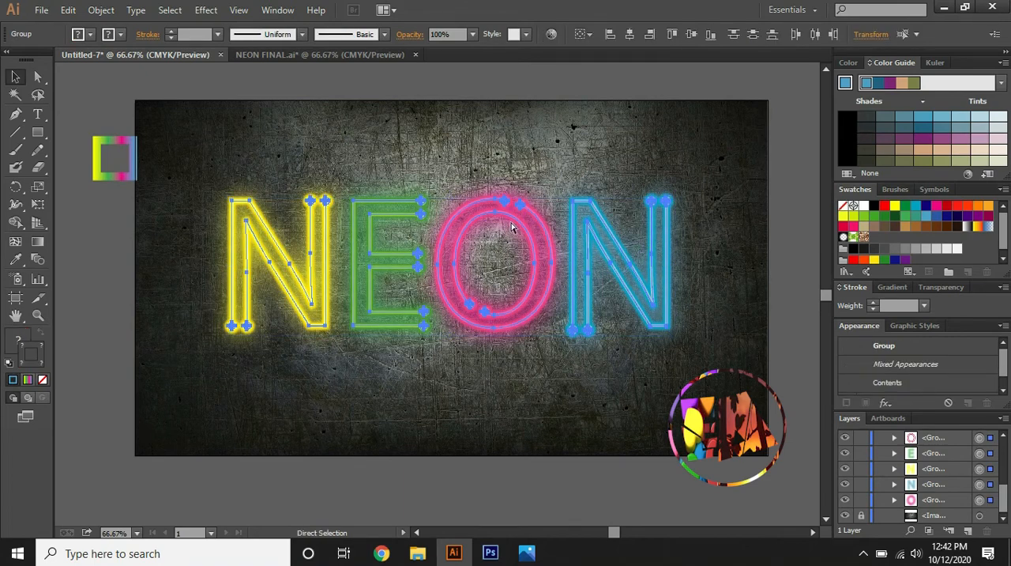
key(ctrl+g)
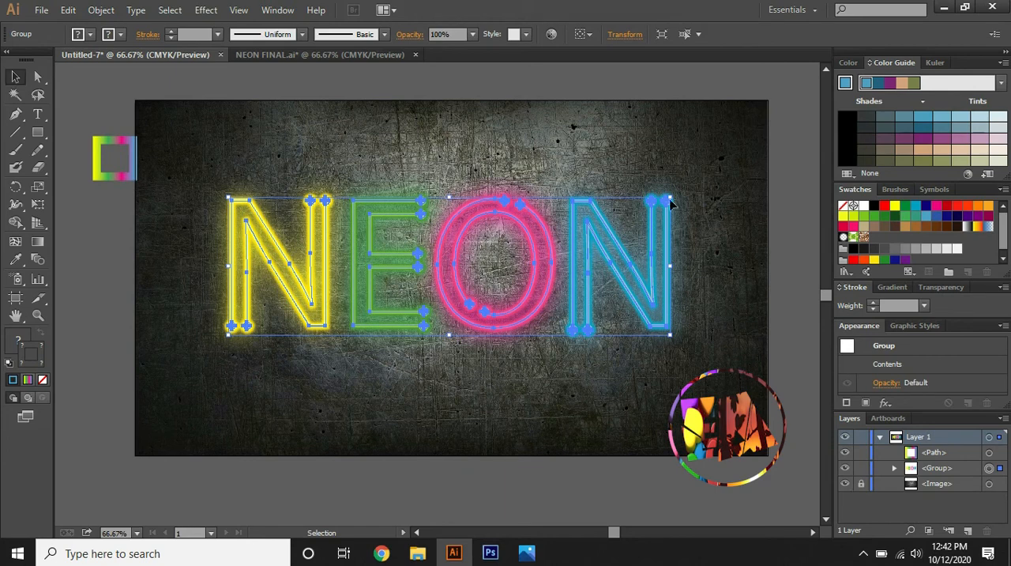
drag(670, 198, 664, 207)
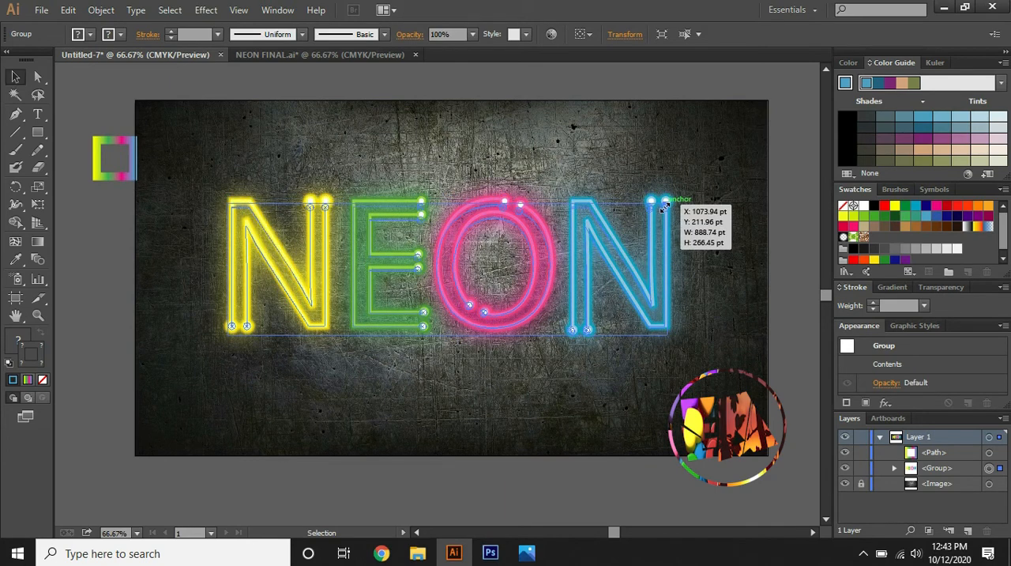
mouse_move(665, 208)
mouse_down()
mouse_move(651, 207)
mouse_move(710, 203)
mouse_move(657, 203)
mouse_up()
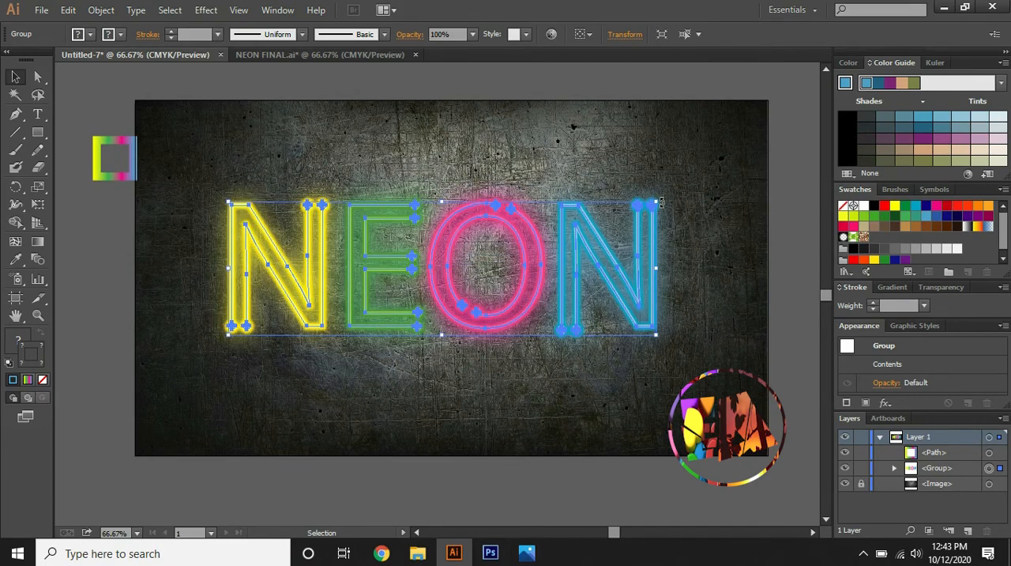
Rotate the NEON group about 9° counterclockwise and shift it slightly down to re-centre it on the background
drag(661, 200, 653, 171)
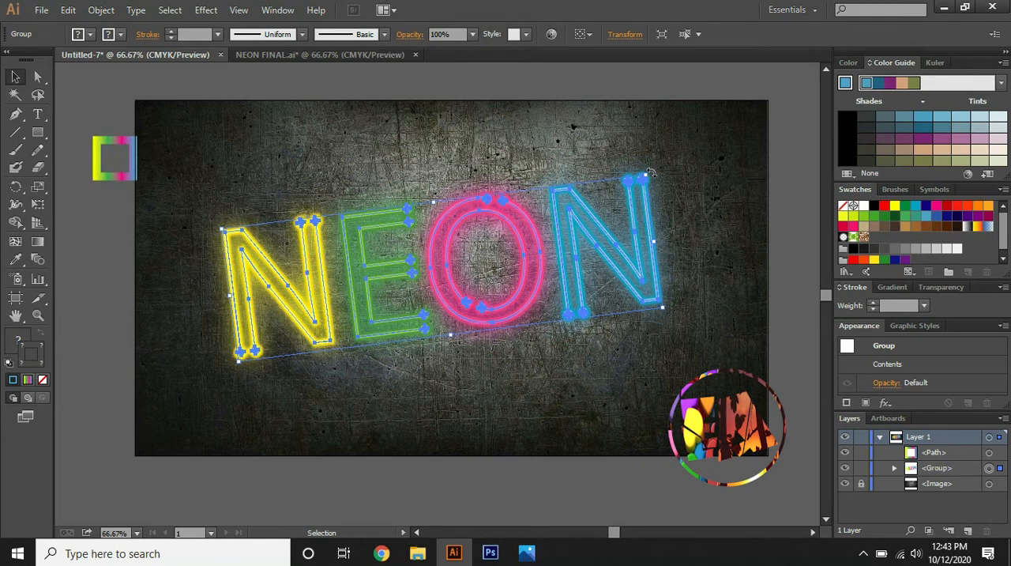
drag(650, 171, 655, 196)
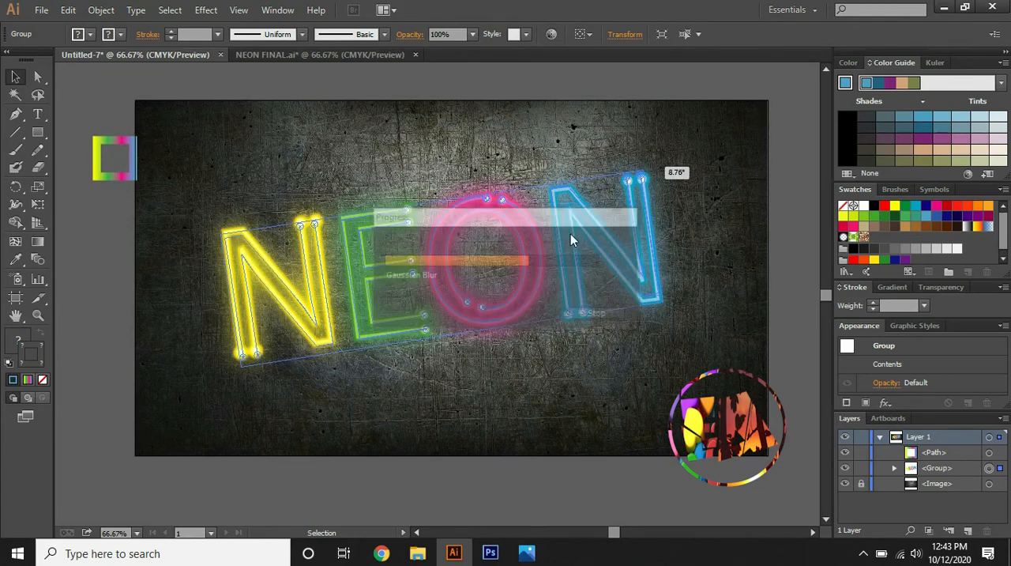
drag(560, 229, 565, 237)
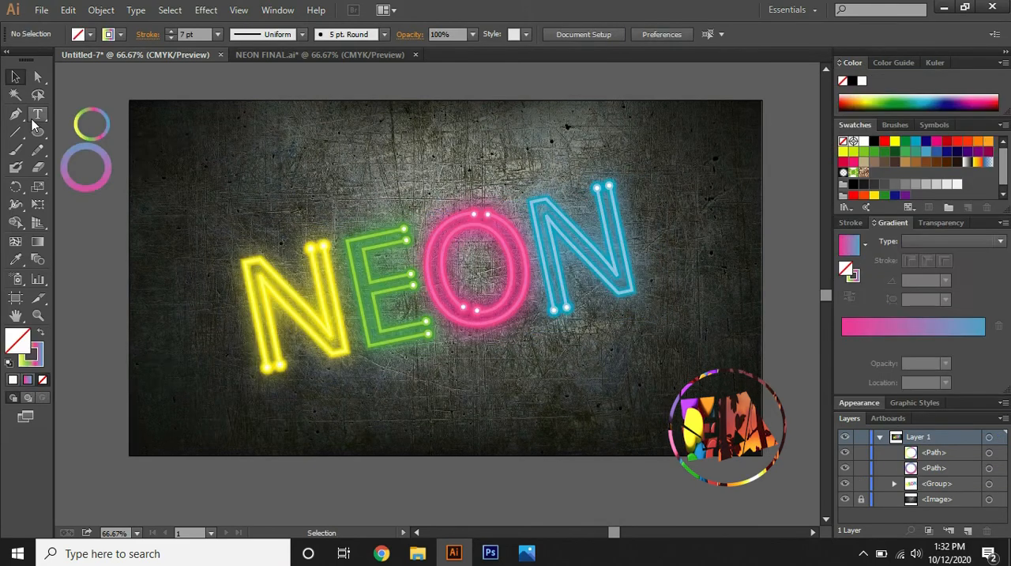
Start a Pen path with a 7 pt yellow-green-pink-blue linear gradient stroke, zigzagging from beside the first N up over the E
click(13, 117)
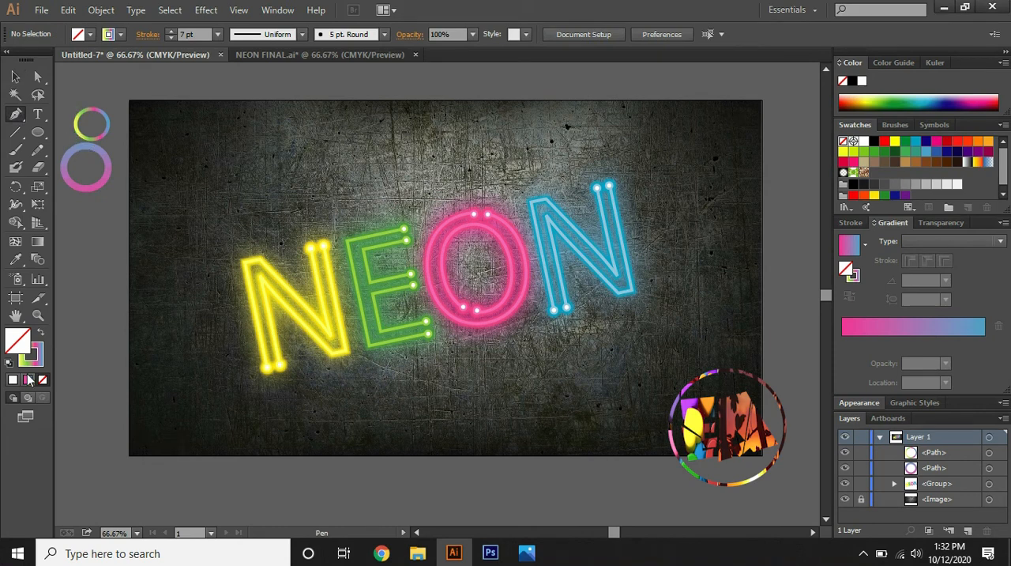
click(38, 353)
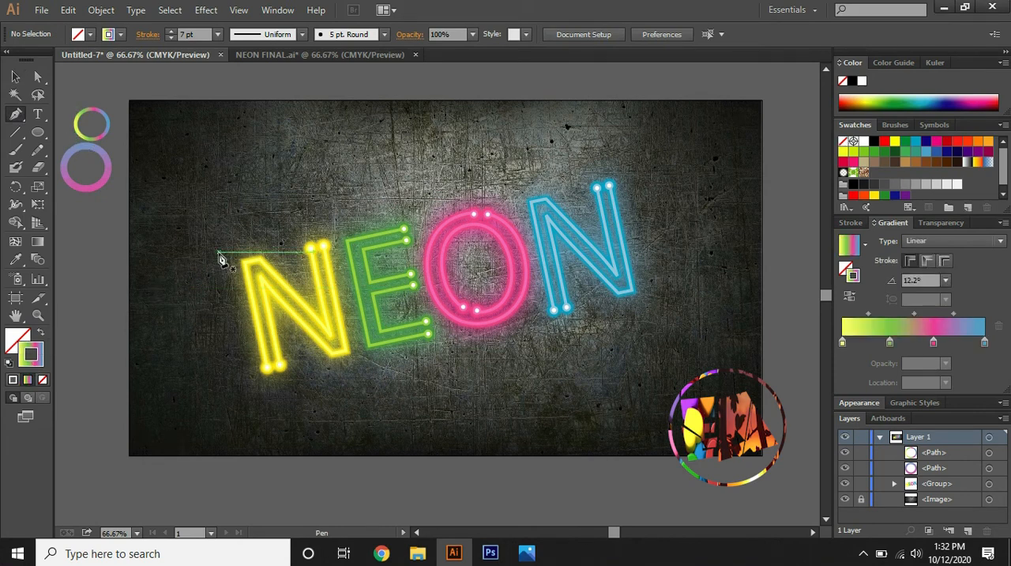
click(200, 279)
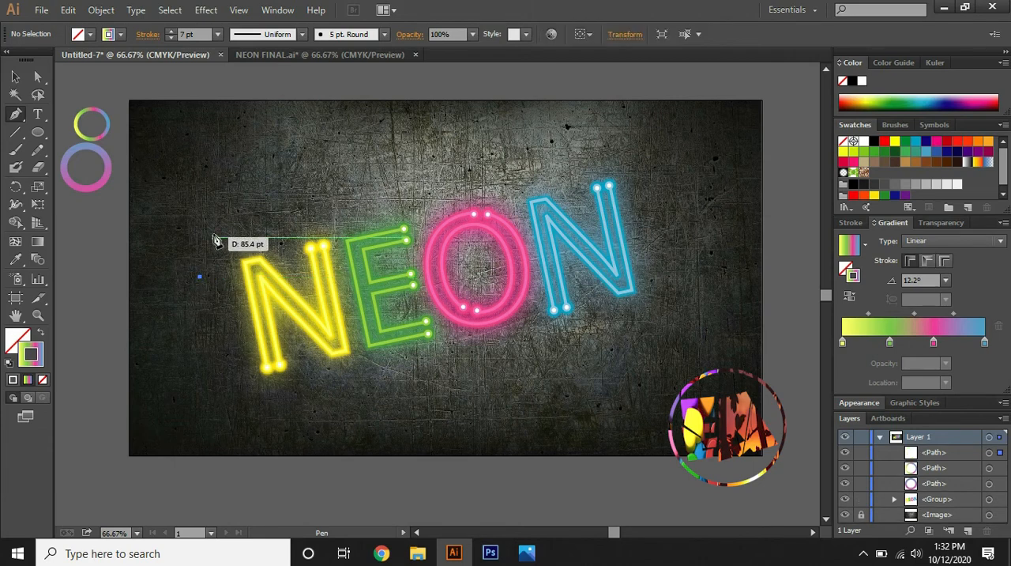
click(216, 225)
click(271, 235)
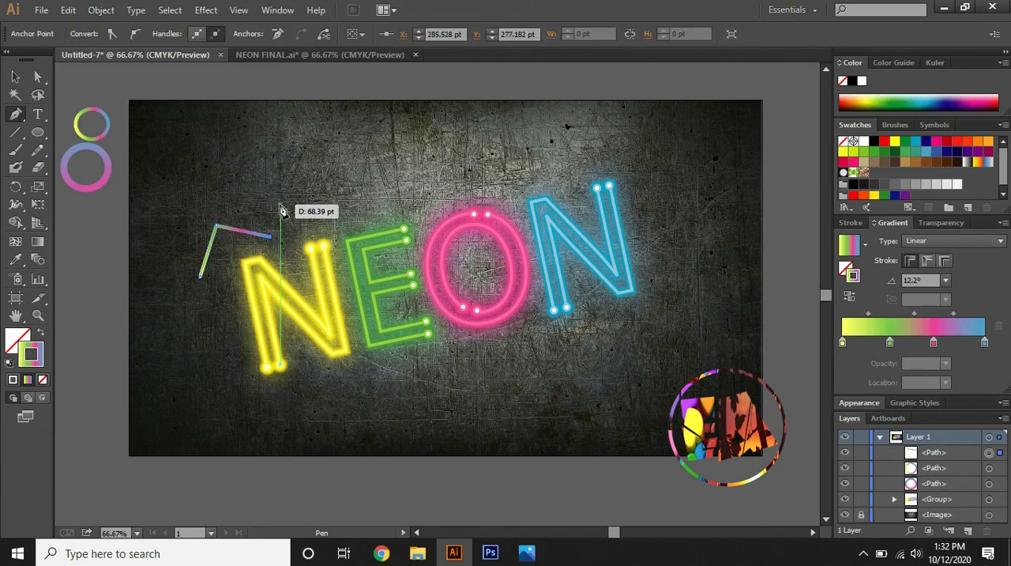
click(280, 204)
click(307, 225)
click(321, 188)
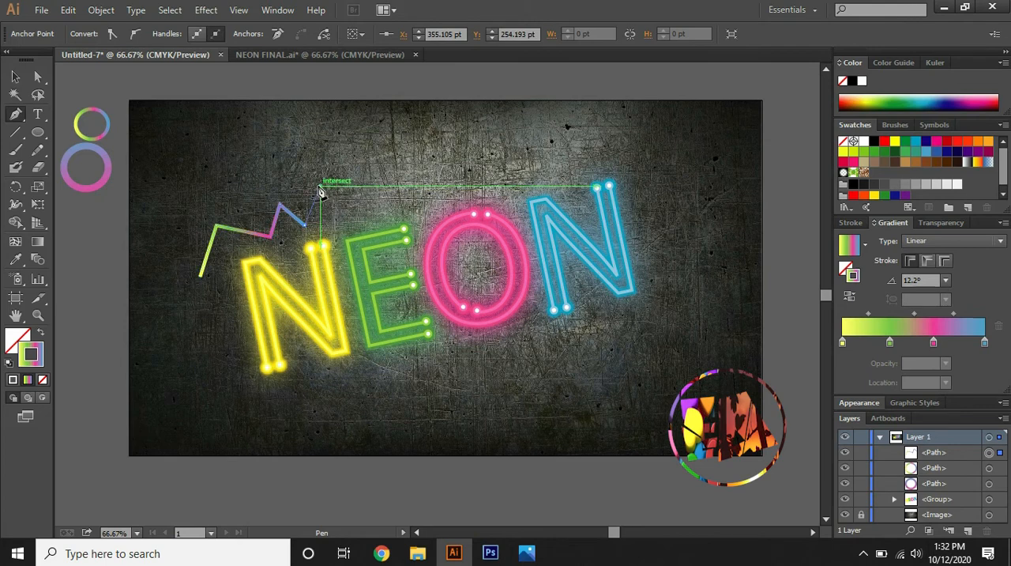
click(357, 214)
click(370, 177)
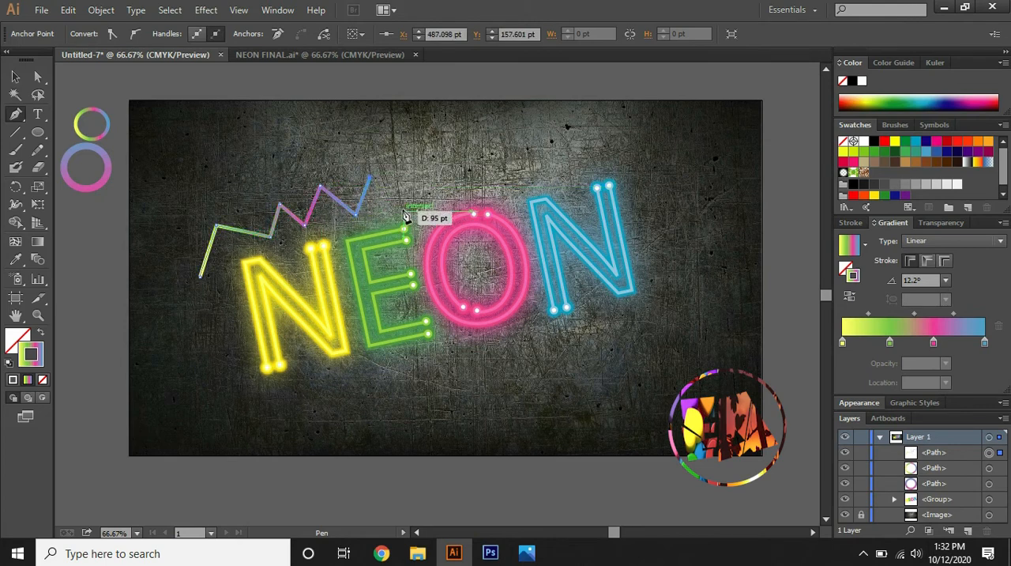
Continue the gradient path above the O and last N with a curved section and spikes, ending at a peak over the last N
click(404, 212)
drag(463, 194, 463, 195)
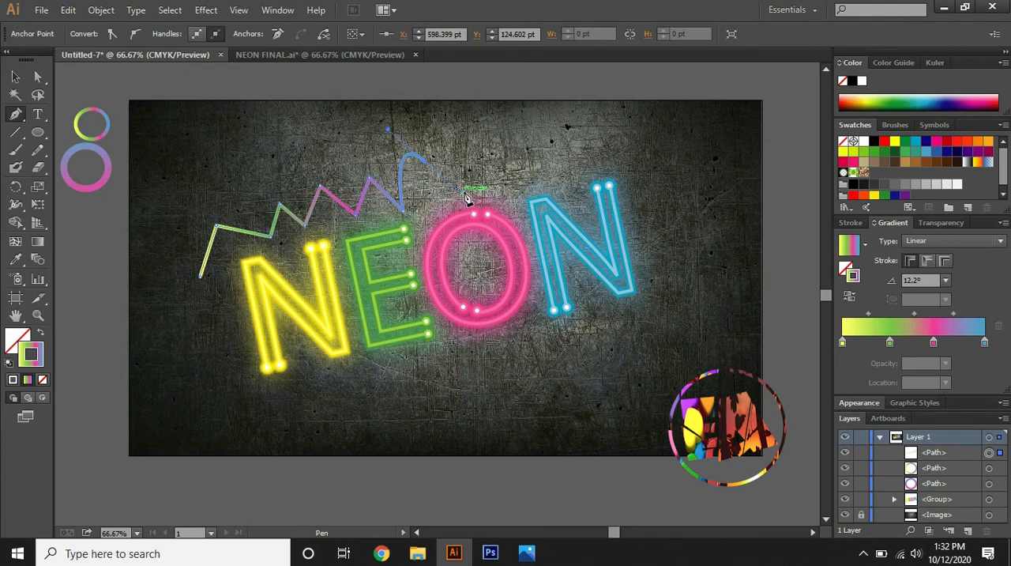
click(496, 162)
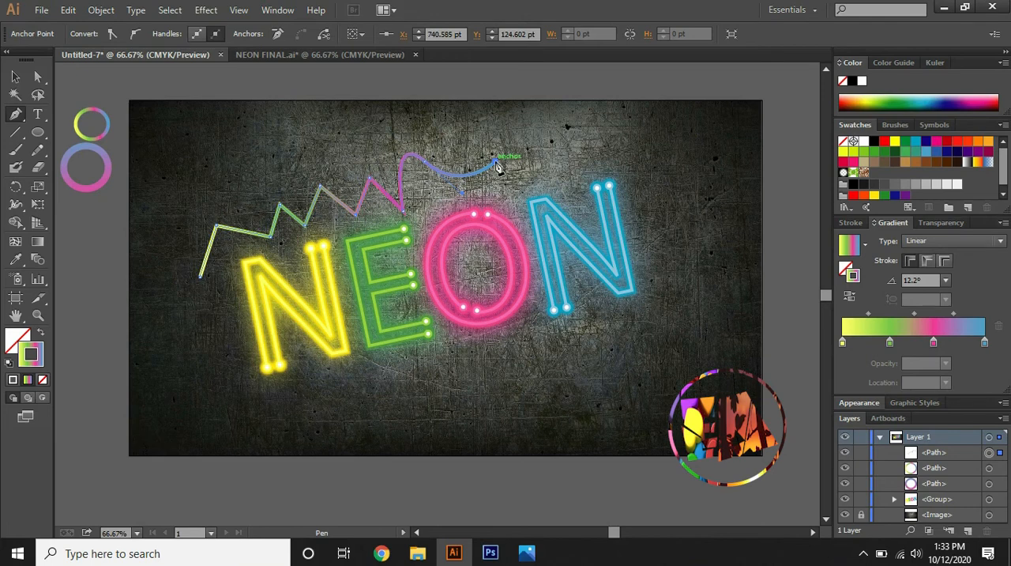
click(558, 146)
click(570, 167)
click(629, 136)
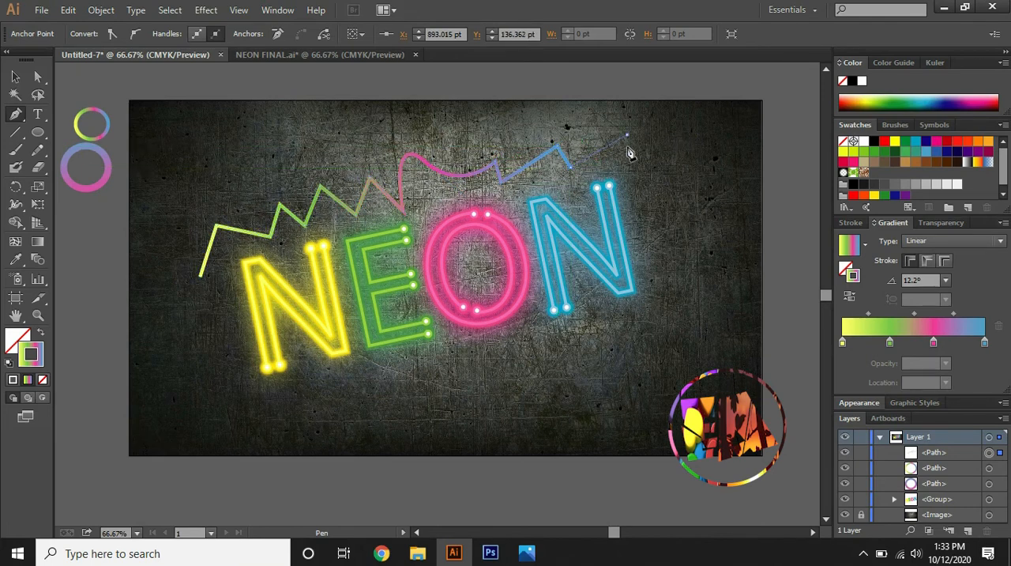
Extend the jagged gradient path down the outer side of the last N with alternating spikes and one curved segment
click(633, 183)
click(668, 187)
click(632, 229)
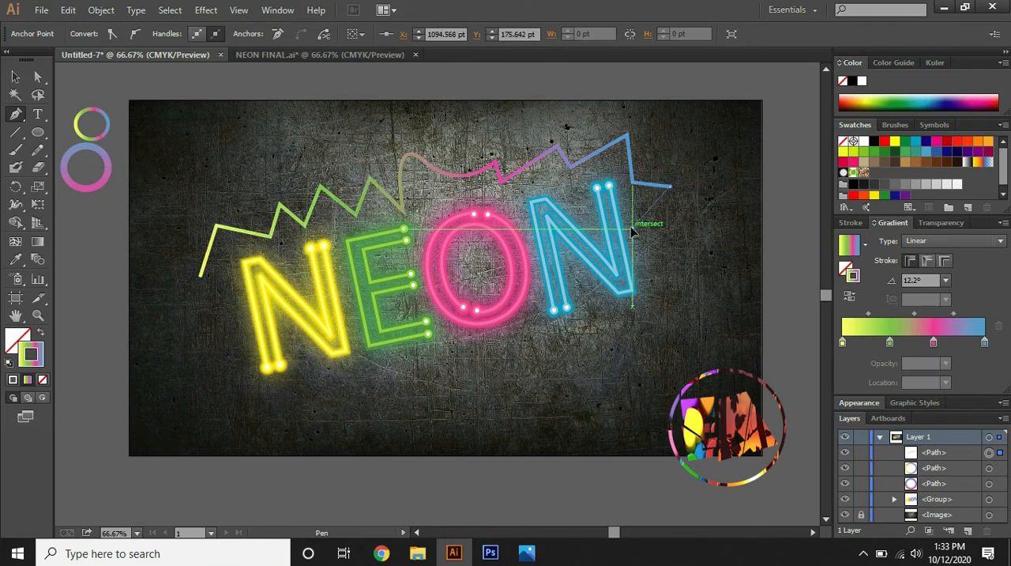
click(688, 249)
click(644, 261)
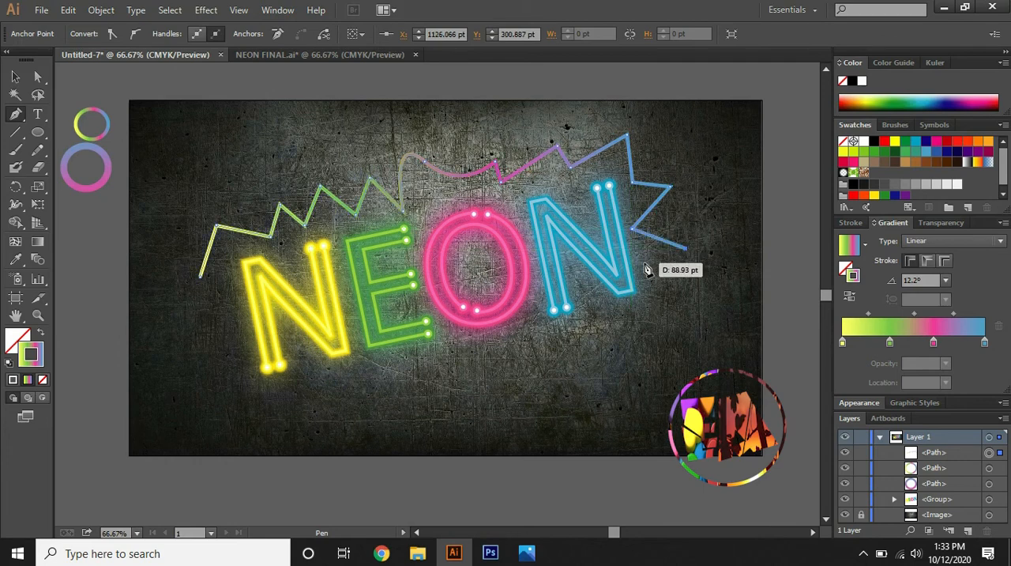
click(705, 289)
drag(644, 295, 630, 369)
click(678, 337)
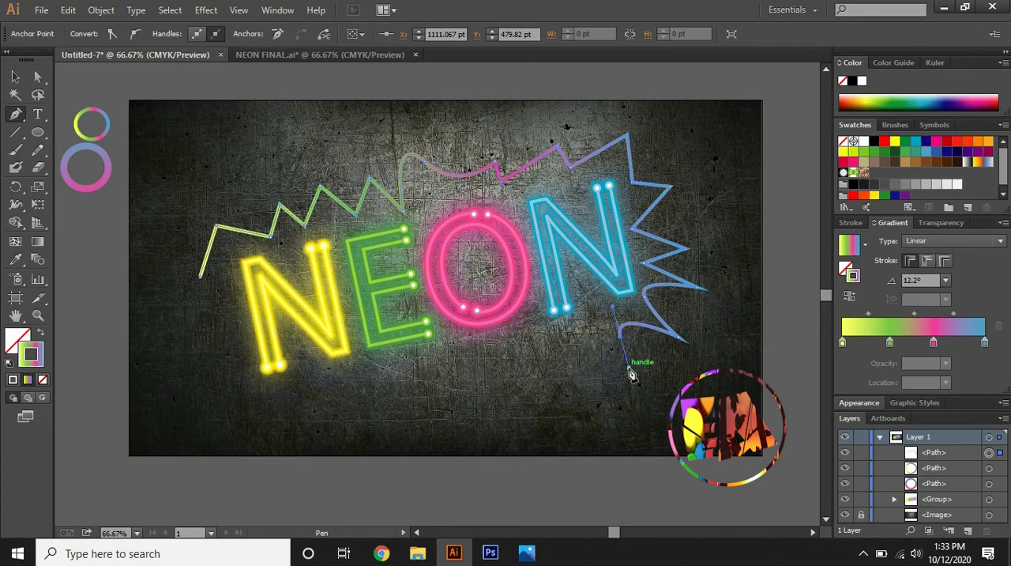
click(670, 362)
Carry the gradient path back beneath the last N, O and E with large spikes and a curved section under the E
click(601, 337)
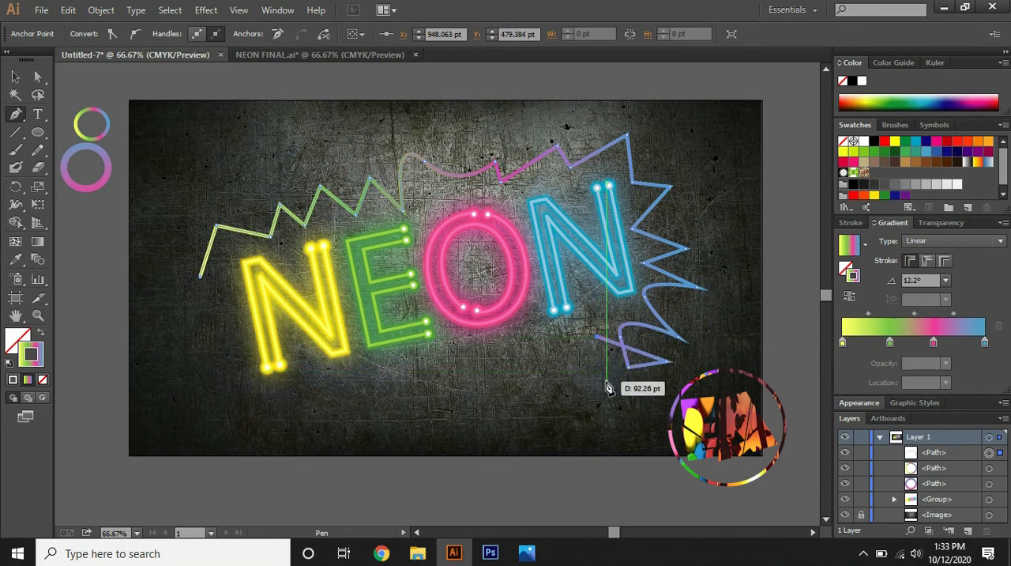
click(606, 379)
click(564, 338)
click(544, 389)
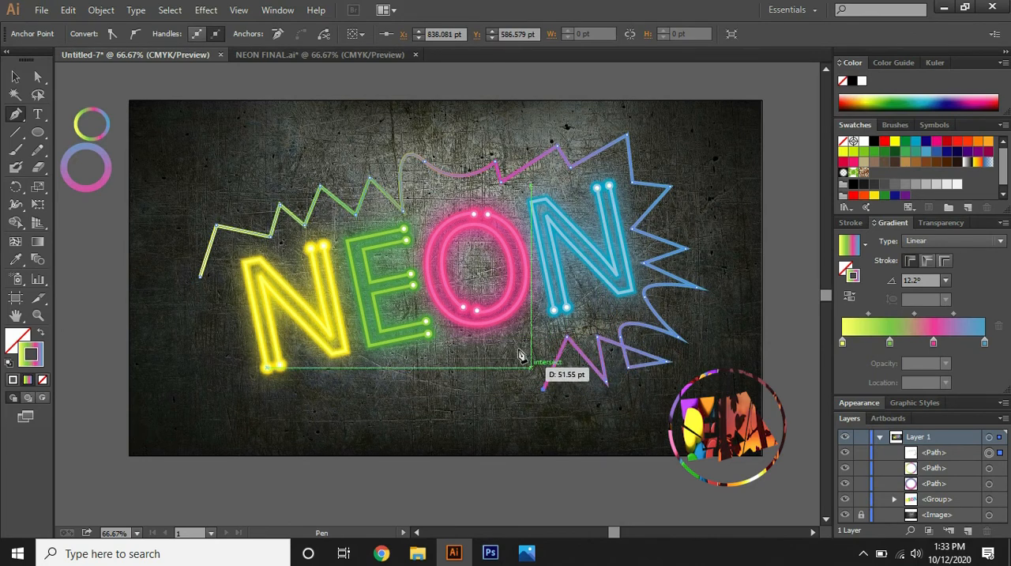
click(511, 338)
drag(466, 362, 448, 345)
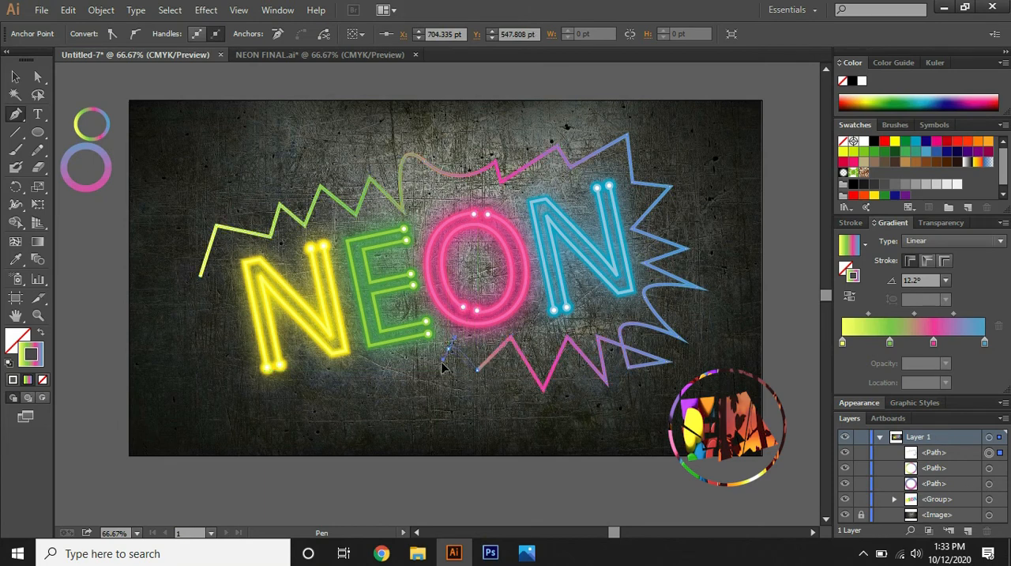
drag(454, 395, 406, 407)
click(347, 377)
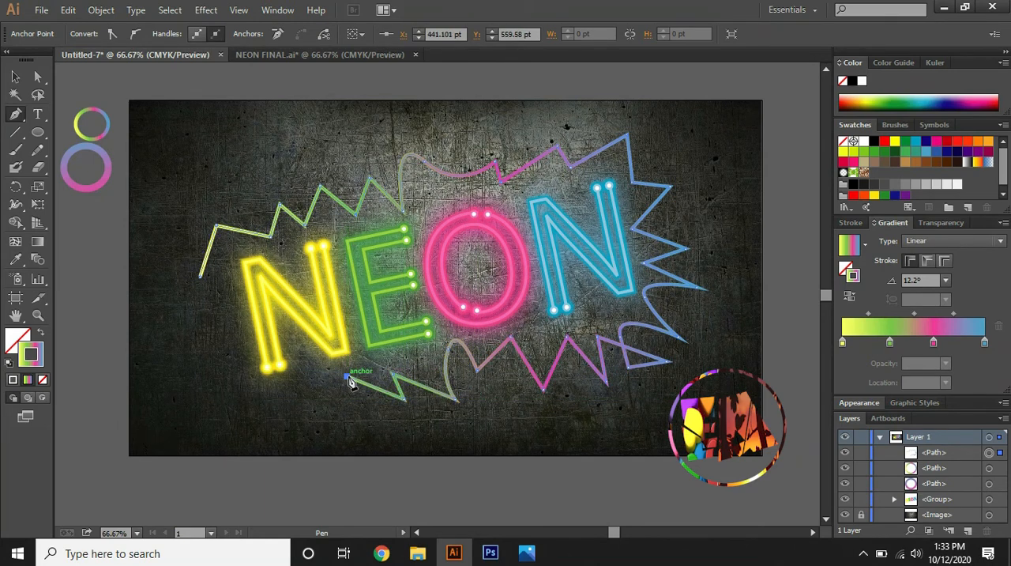
Continue the zigzag path beneath the first N, past its lower outer corner
click(349, 396)
click(315, 371)
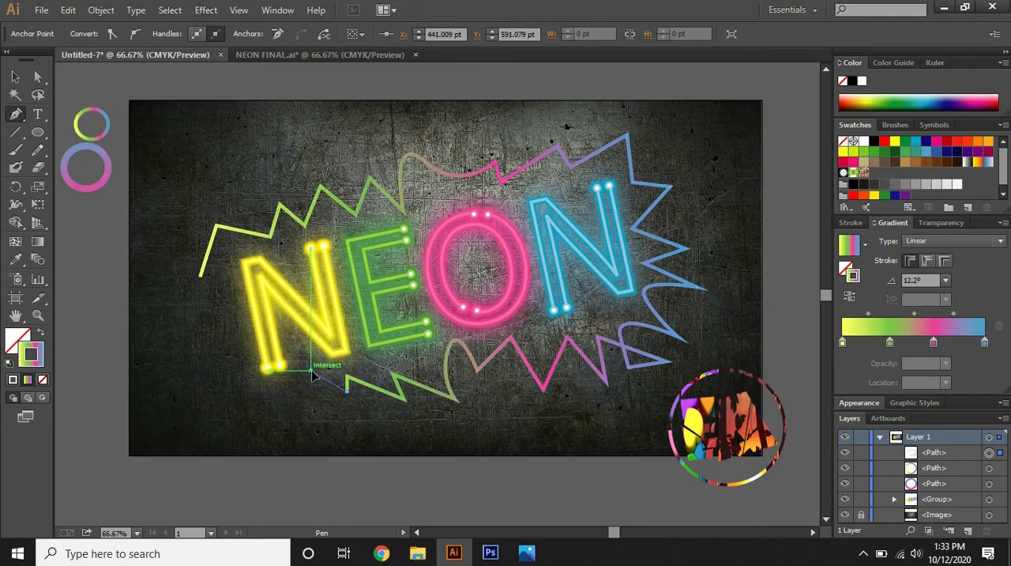
click(317, 397)
drag(277, 391, 284, 415)
click(283, 406)
click(222, 406)
click(240, 371)
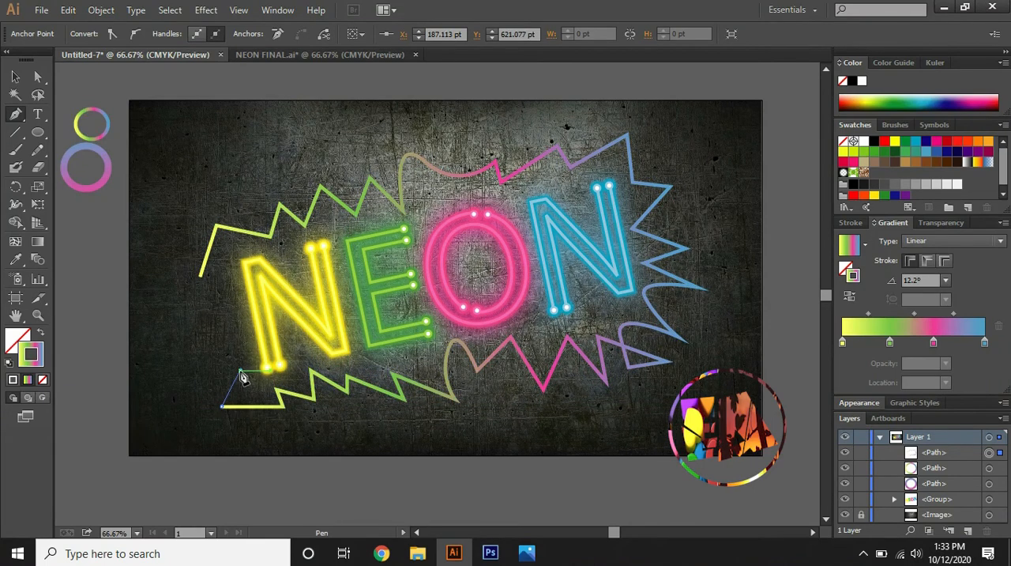
Bring the zigzag path up the outer side of the first N, ending at the letter's upper outer corner
click(207, 377)
click(230, 342)
click(200, 337)
click(214, 307)
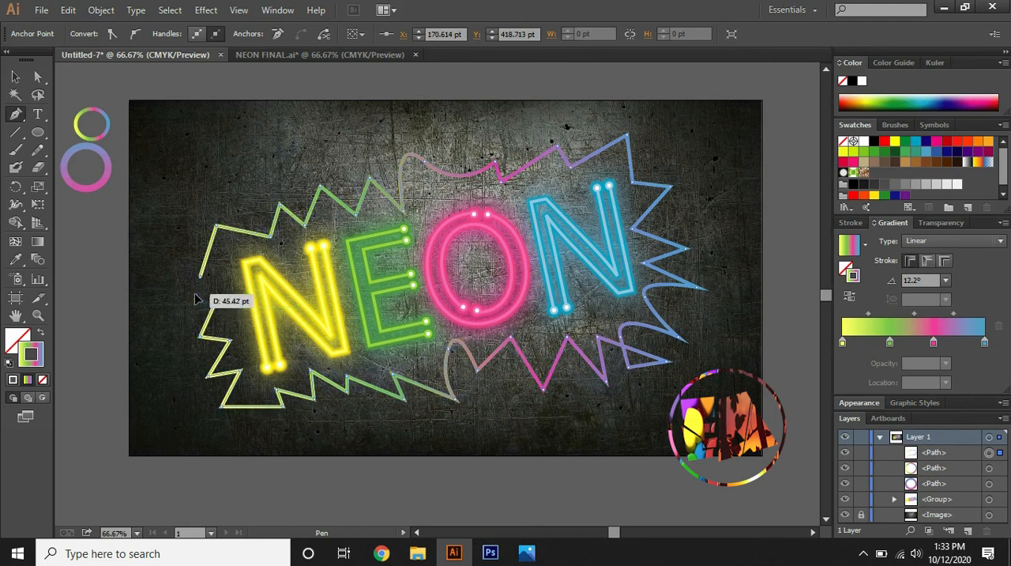
click(195, 294)
click(233, 258)
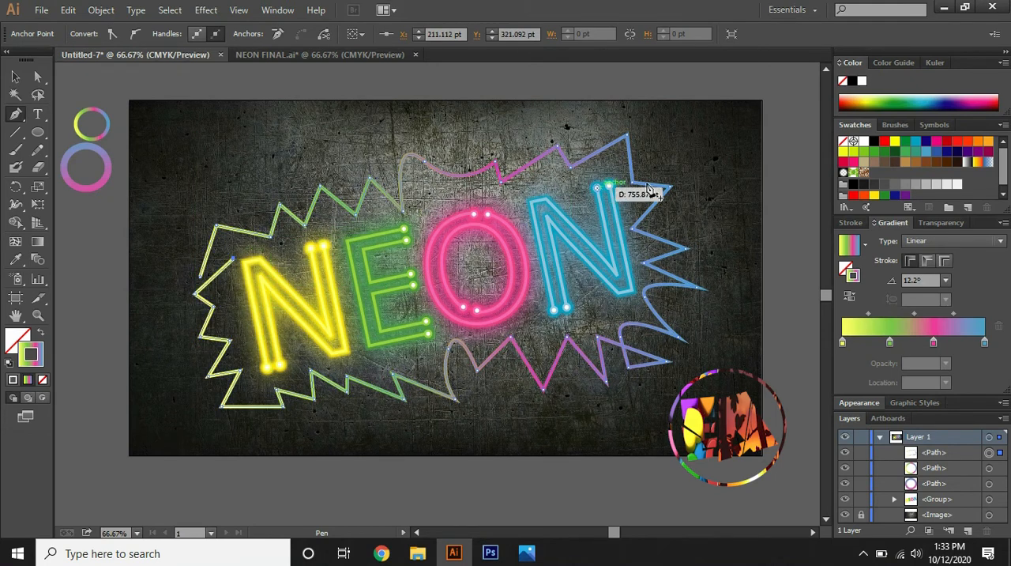
Run the same path around the whole word as a tilted four-sided frame hugging the NEON letters
click(614, 189)
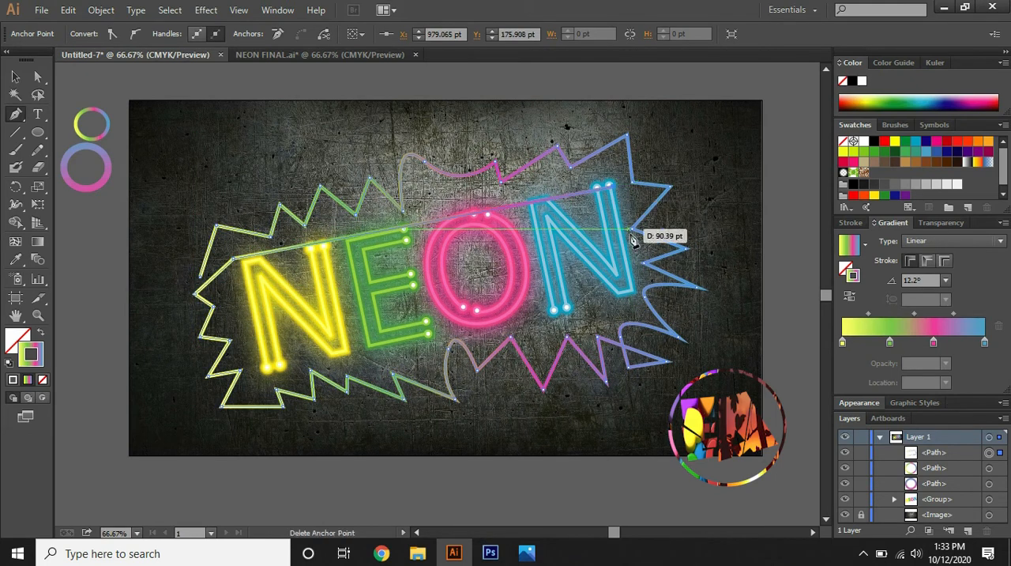
click(637, 295)
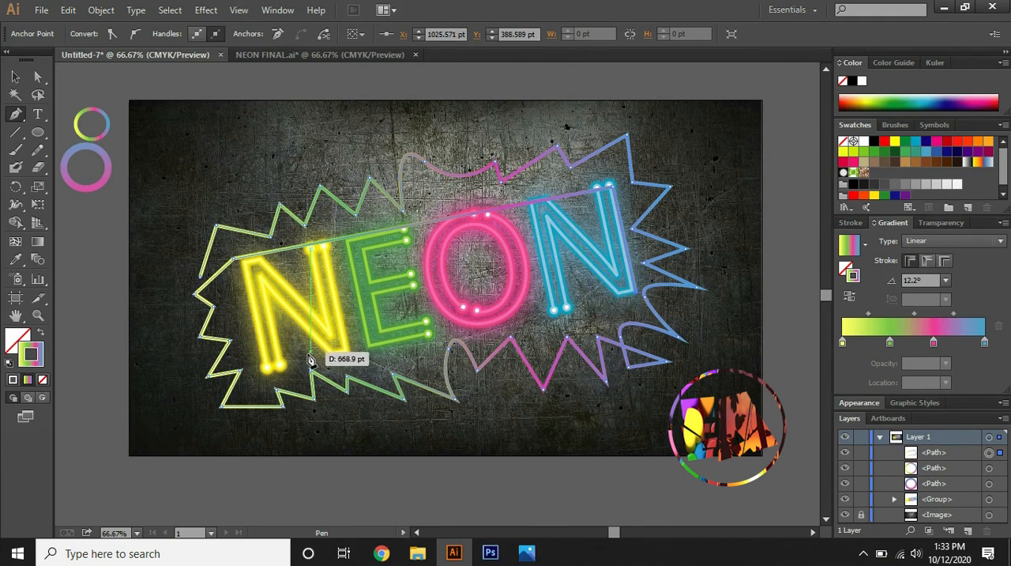
click(261, 372)
click(234, 259)
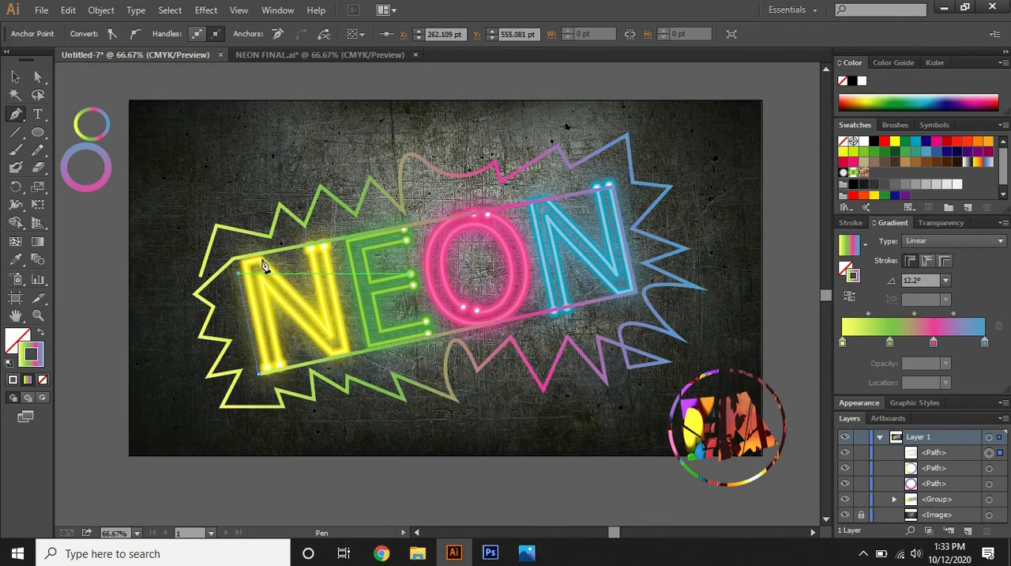
Add crisscrossing straight segments across the letters between the first and last N to fill the frame's interior
click(633, 274)
click(607, 192)
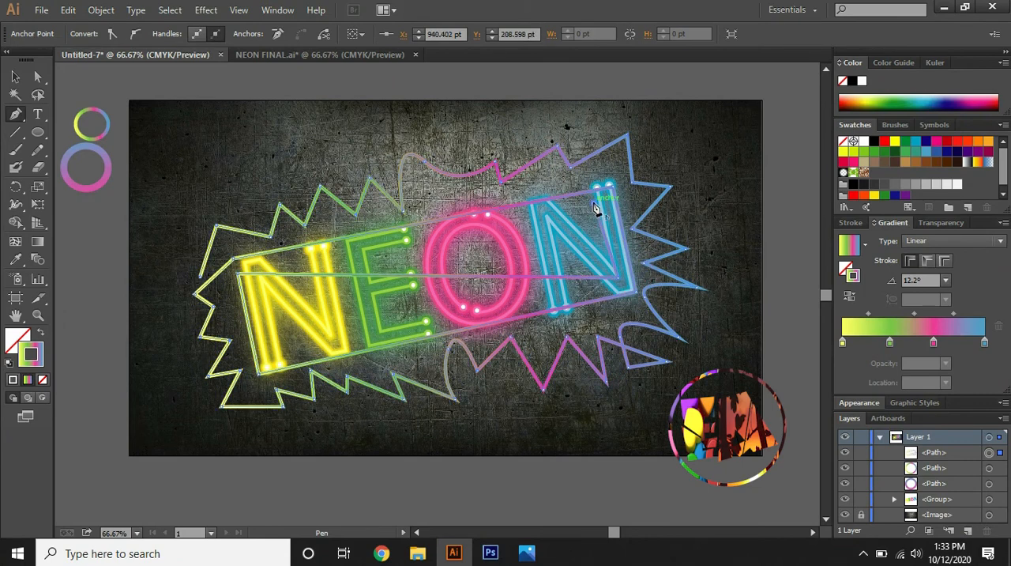
click(275, 262)
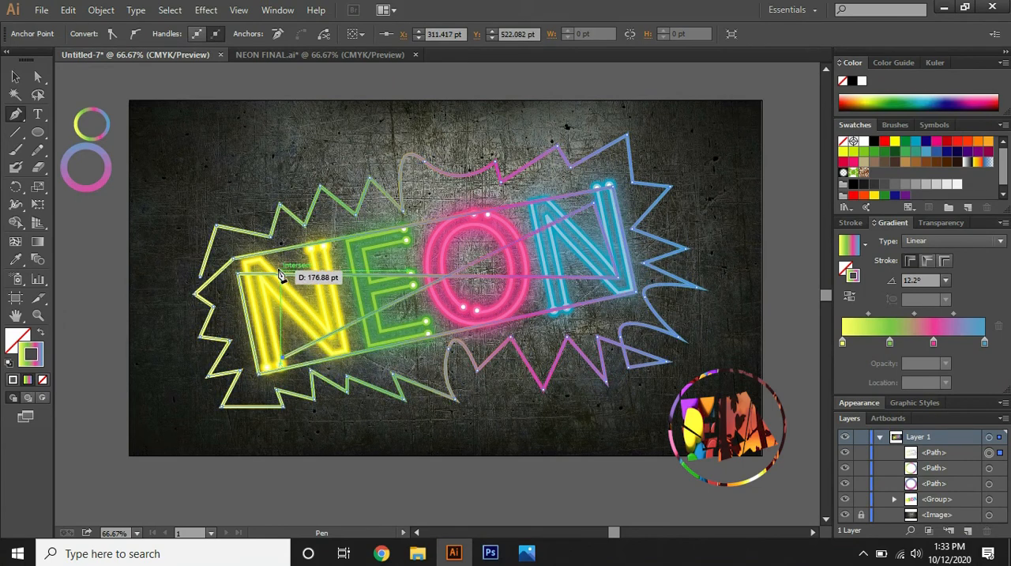
click(285, 357)
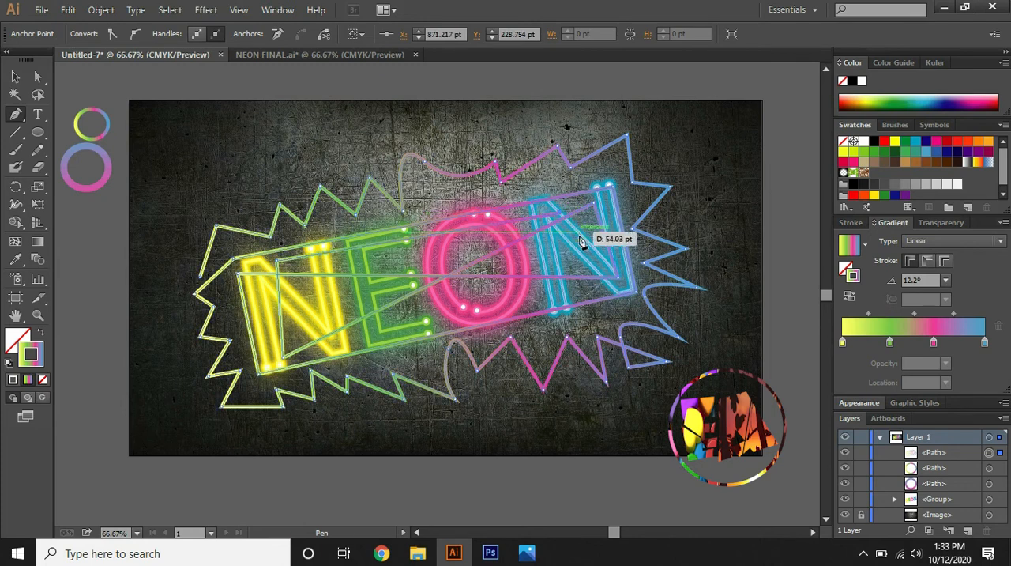
click(588, 283)
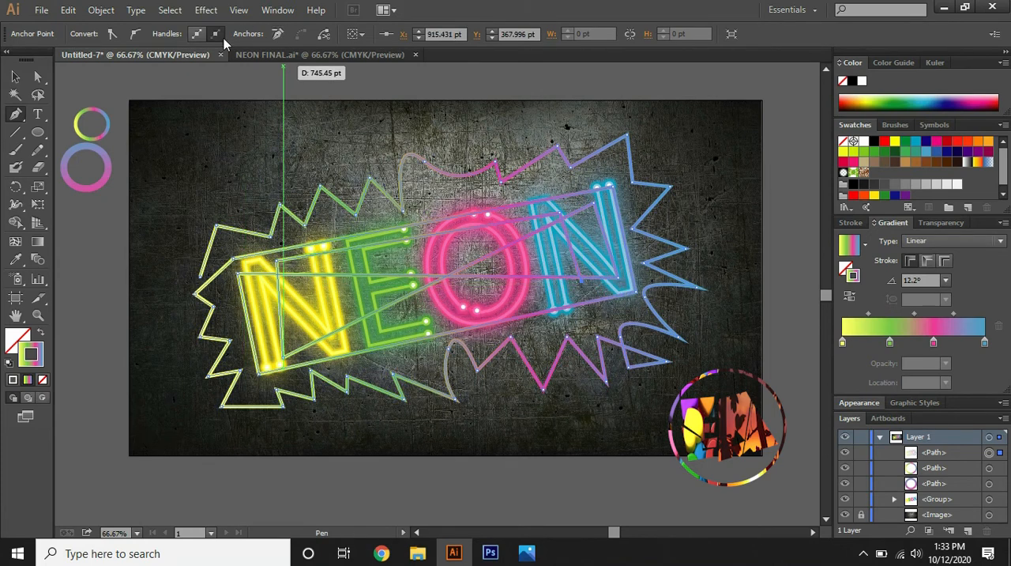
Apply a Gaussian Blur with a 250-pixel radius to the whole gradient path
click(15, 76)
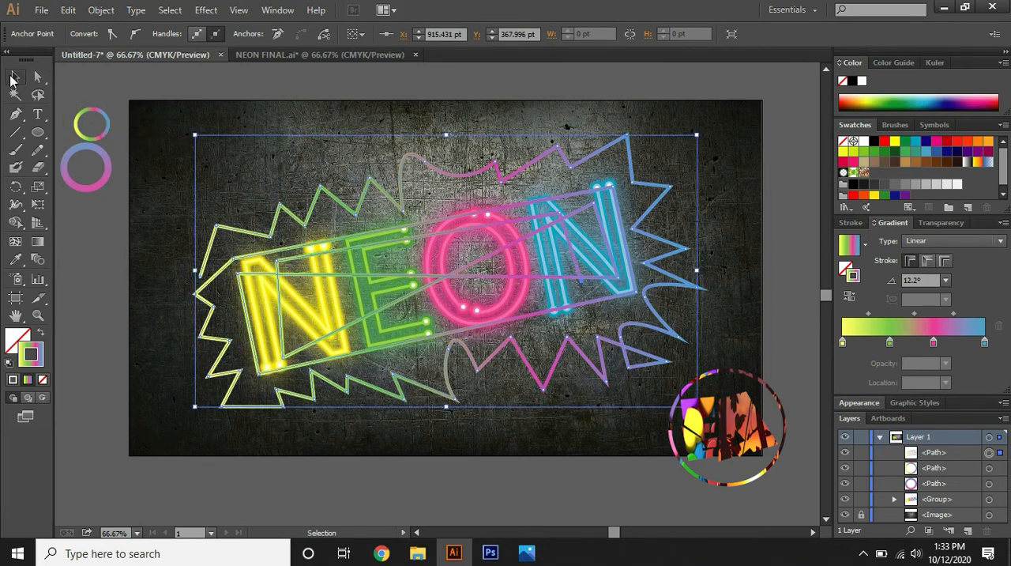
click(196, 12)
mouse_move(306, 259)
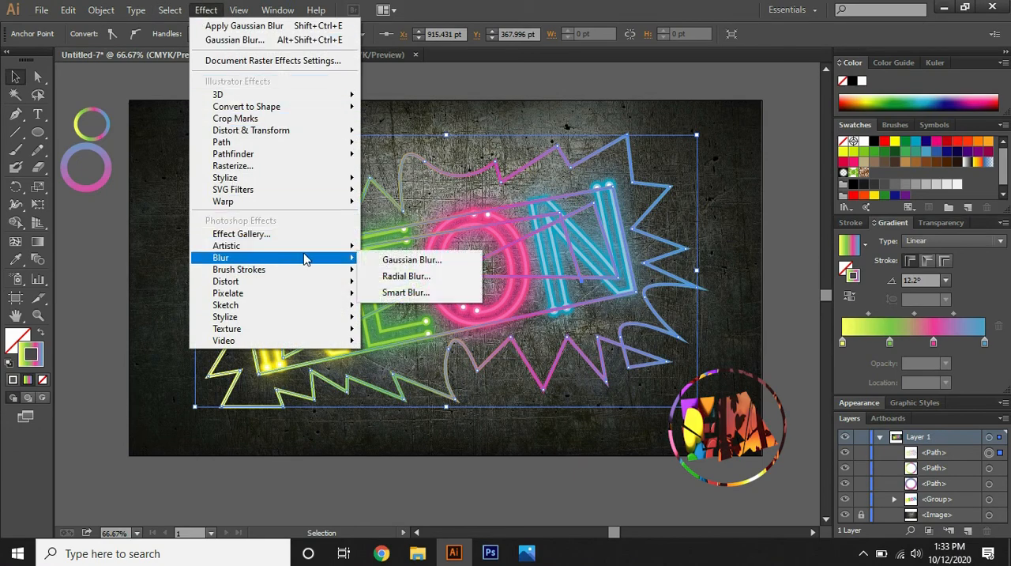
click(397, 260)
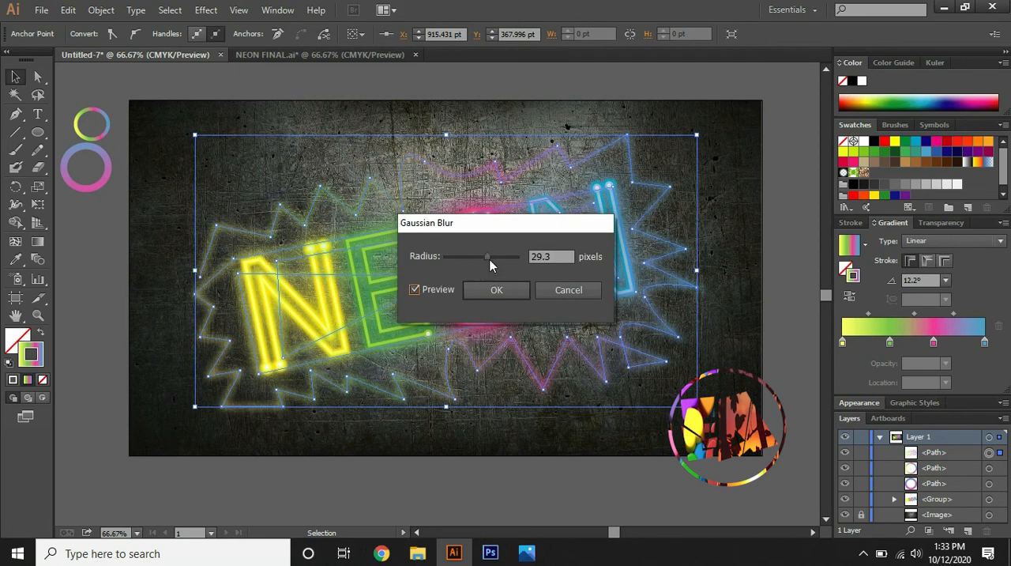
drag(488, 261, 531, 263)
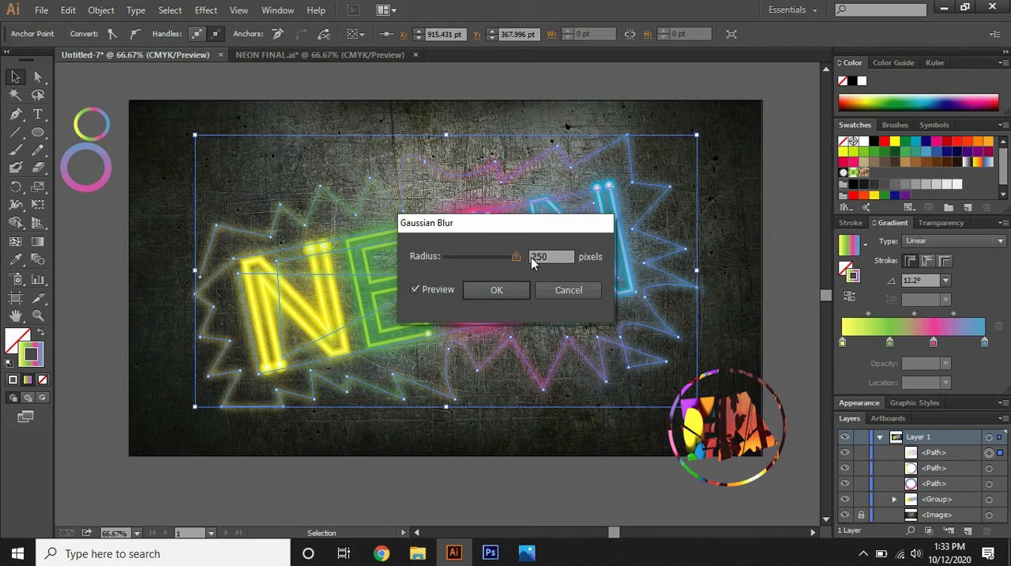
click(497, 290)
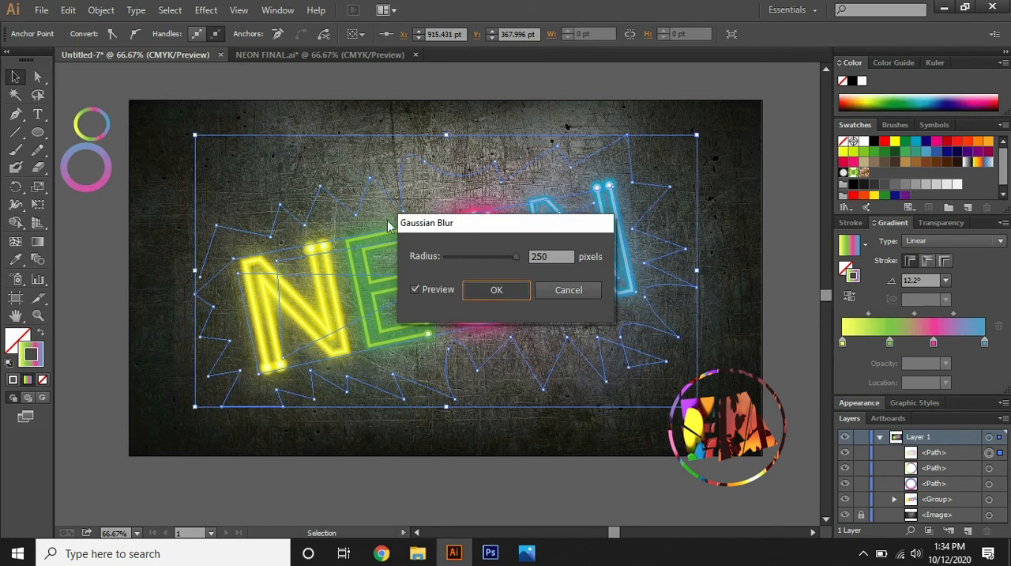
key(Return)
Reselect the blurred gradient path and set its stroke weight to 14 pt
click(179, 92)
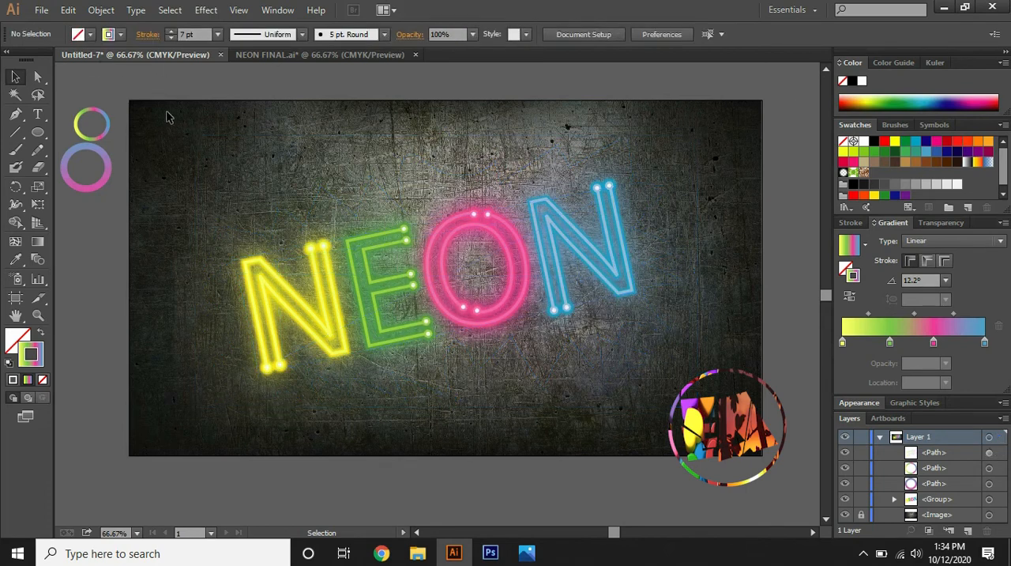
click(308, 222)
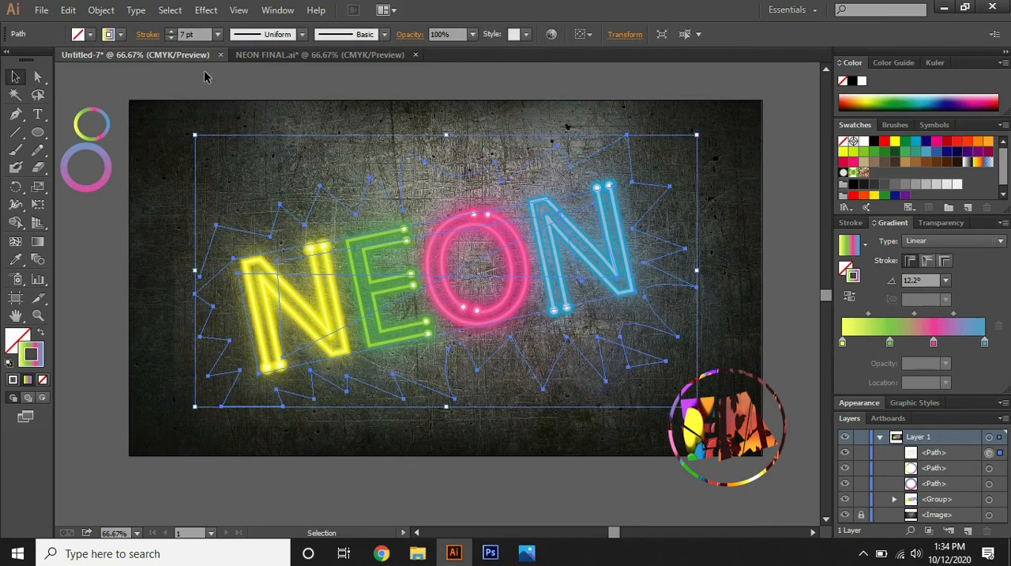
click(170, 31)
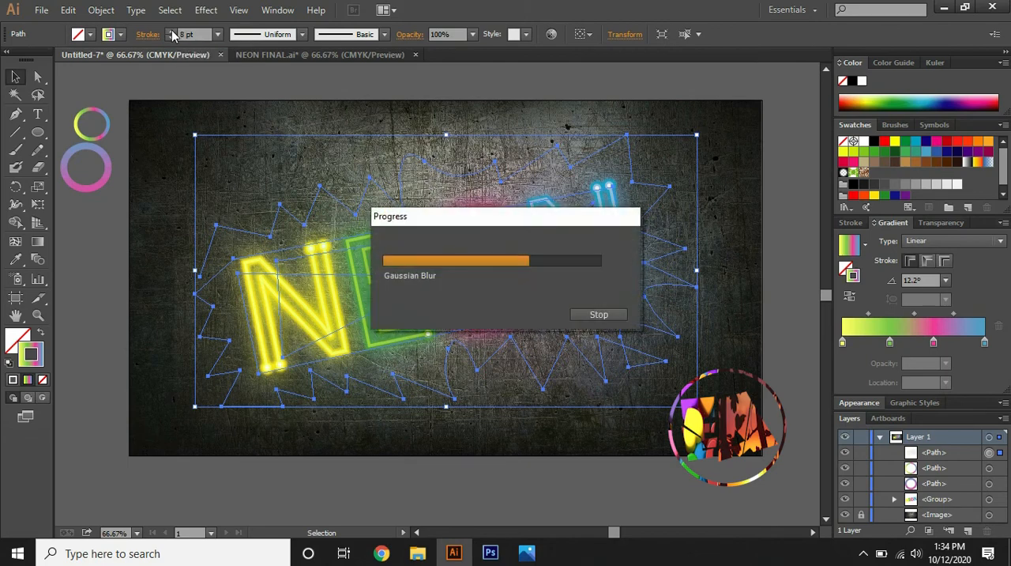
Place the blurred gradient path behind the lettering, directly above the background image in the stack, and lock both the path and the letter group
right_click(575, 331)
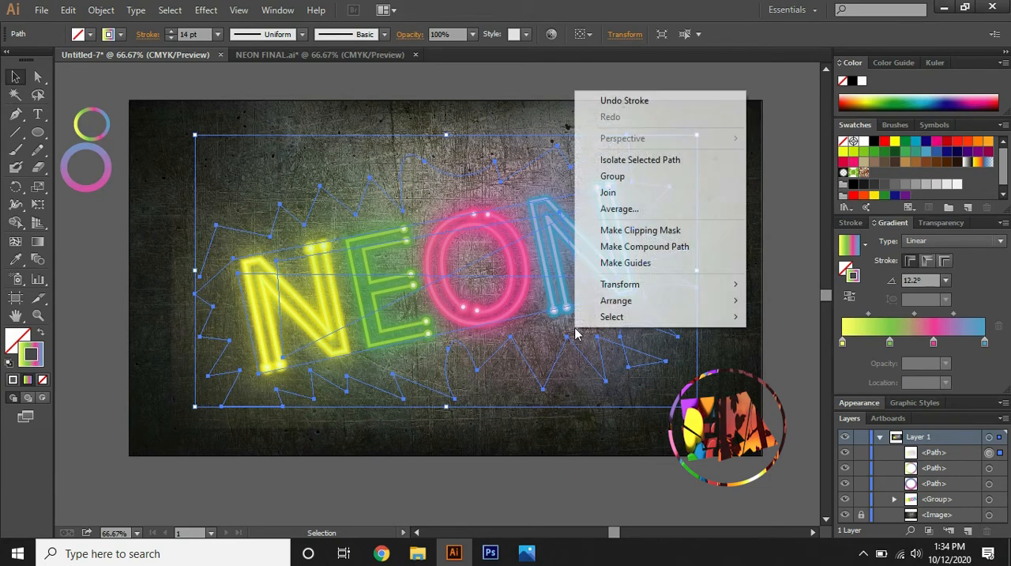
mouse_move(628, 292)
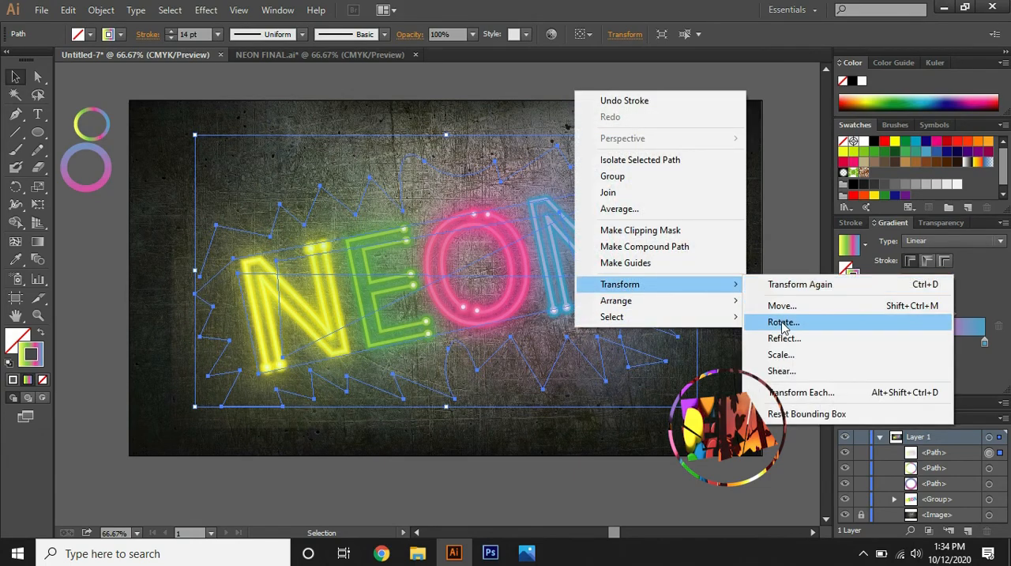
mouse_move(715, 303)
click(793, 350)
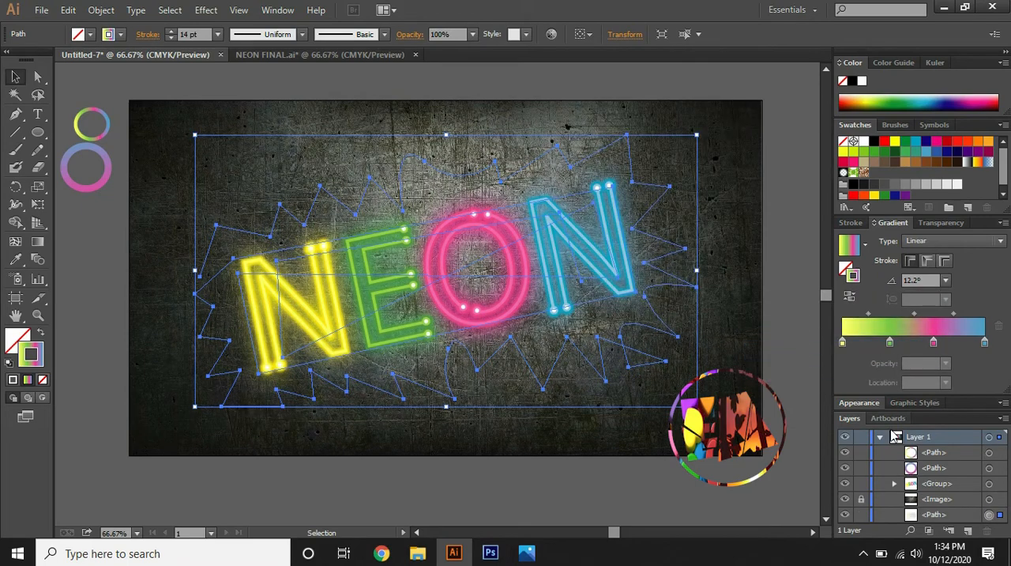
drag(938, 518, 937, 499)
click(774, 493)
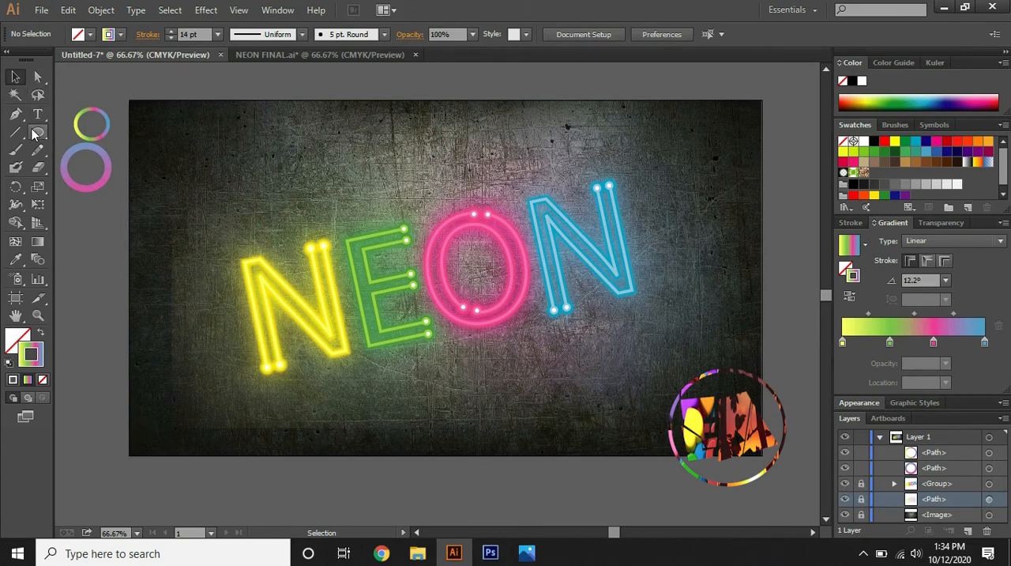
Draw a gradient-stroked rectangle around the NEON lettering, just inside the artboard's edges
drag(33, 134, 96, 134)
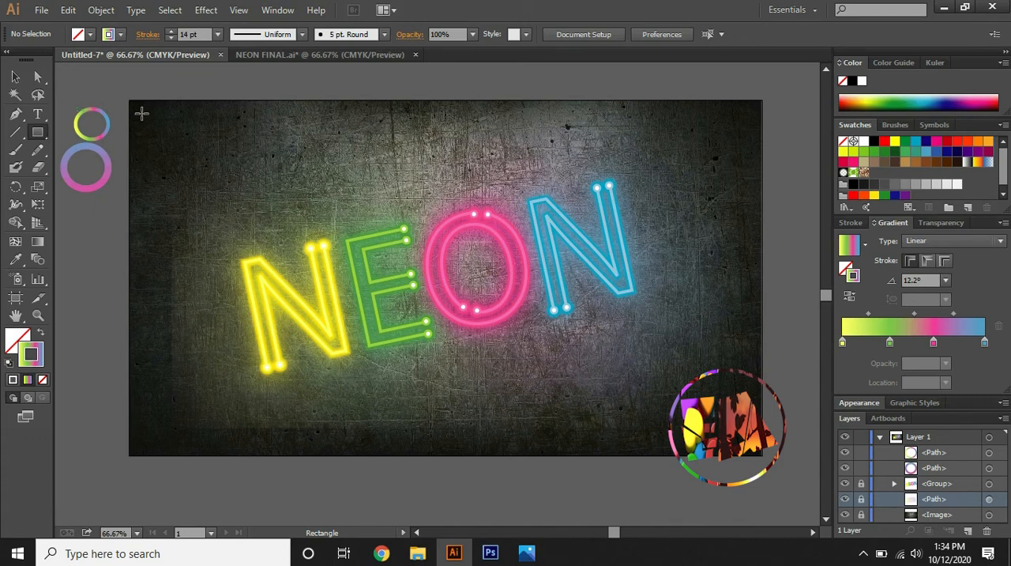
drag(143, 112, 261, 161)
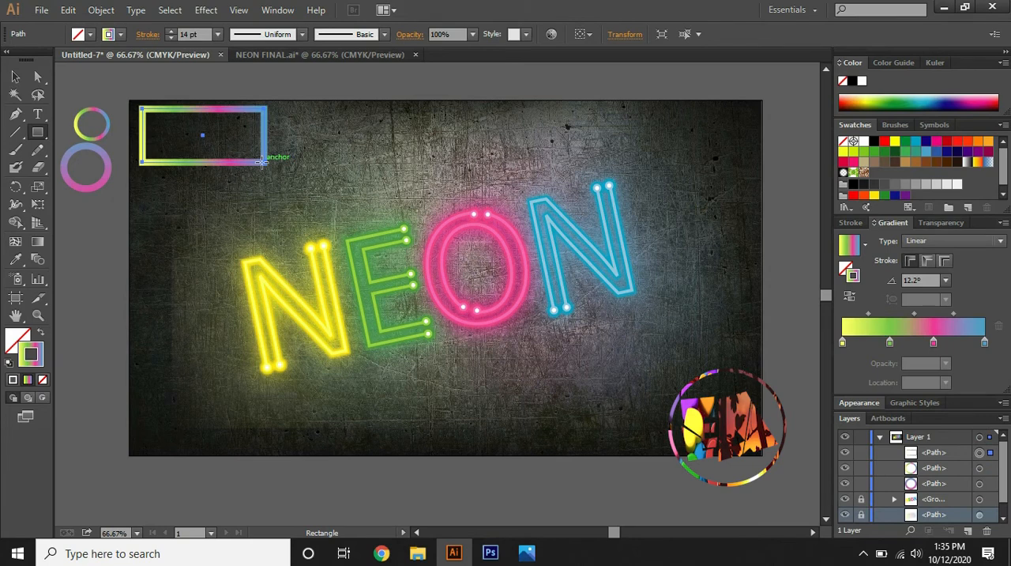
key(Delete)
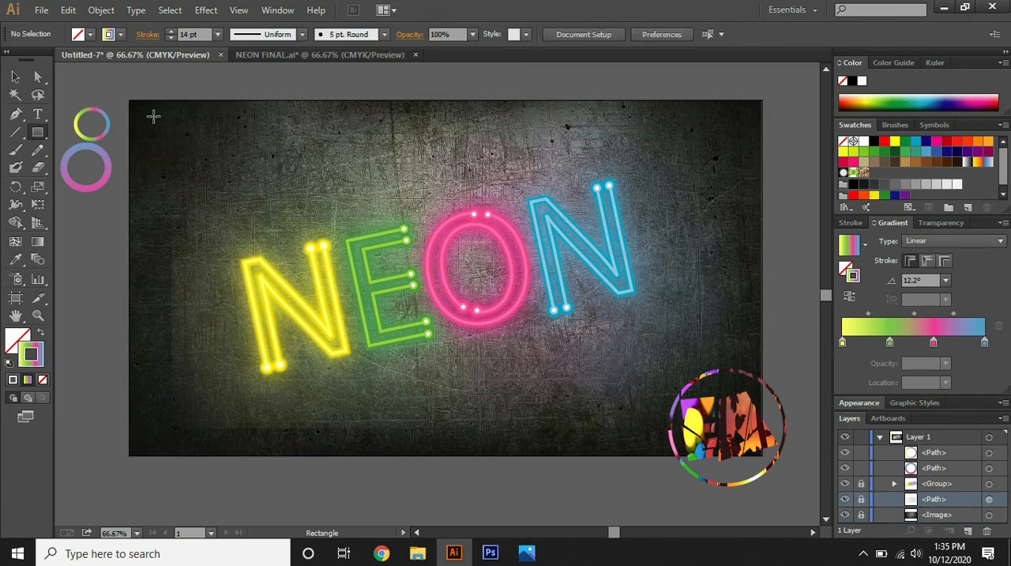
click(92, 150)
click(564, 306)
drag(147, 117, 743, 437)
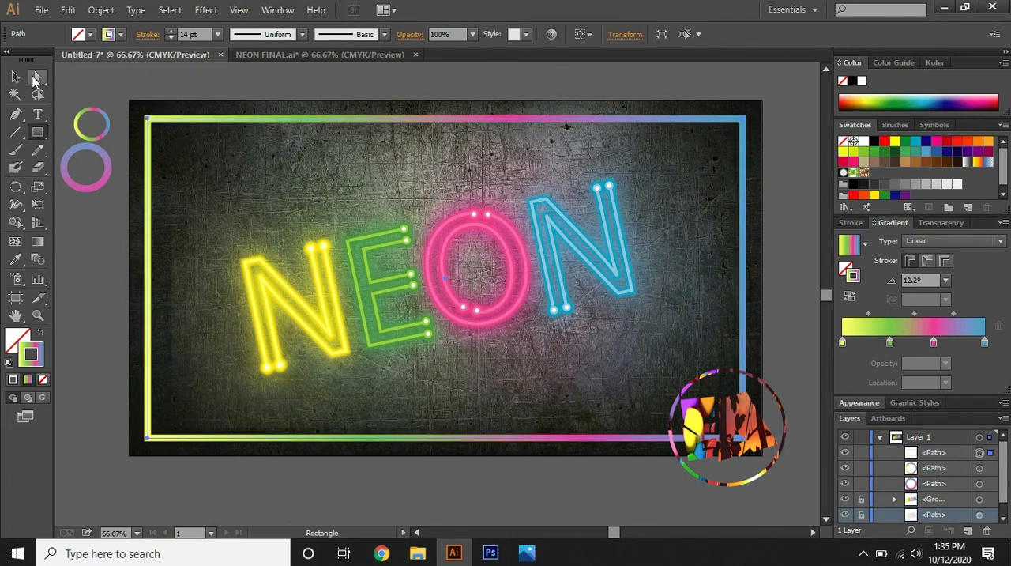
Open the frame's upper-right corner by adding an anchor on each adjoining edge and deleting the corner, and give it the pink-to-blue ring's stroke
click(15, 114)
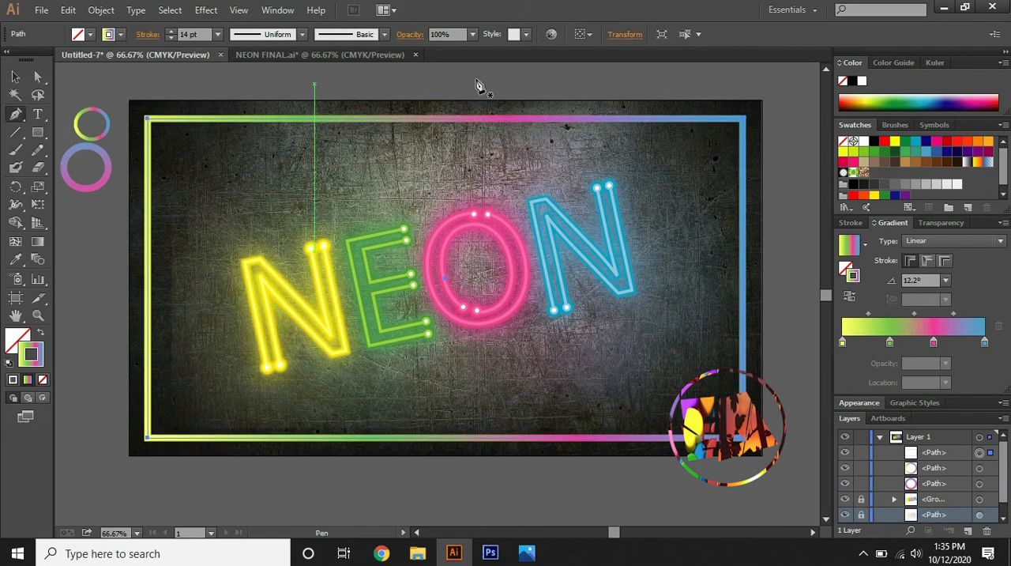
click(639, 120)
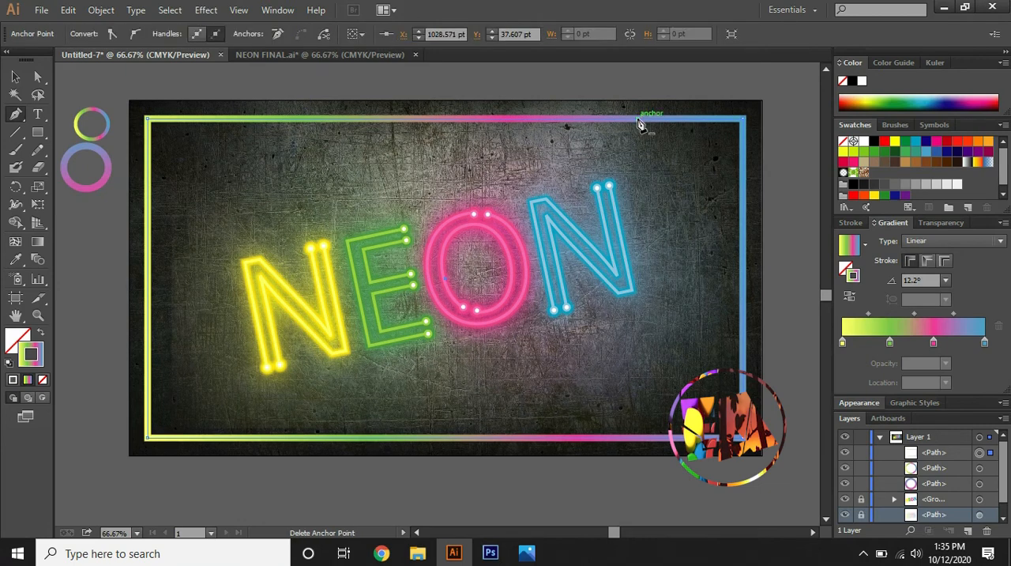
click(745, 200)
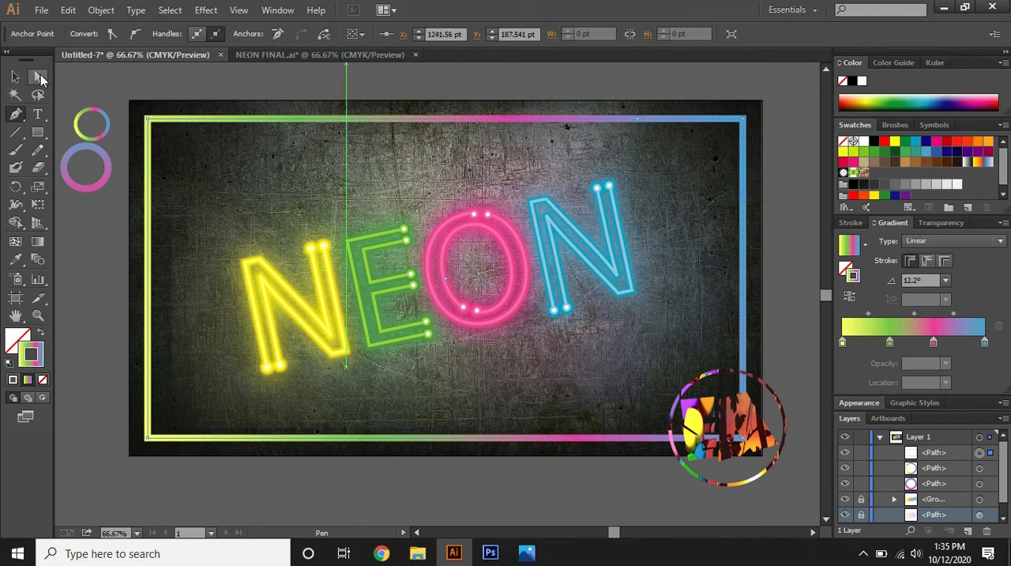
click(41, 76)
drag(693, 144, 746, 112)
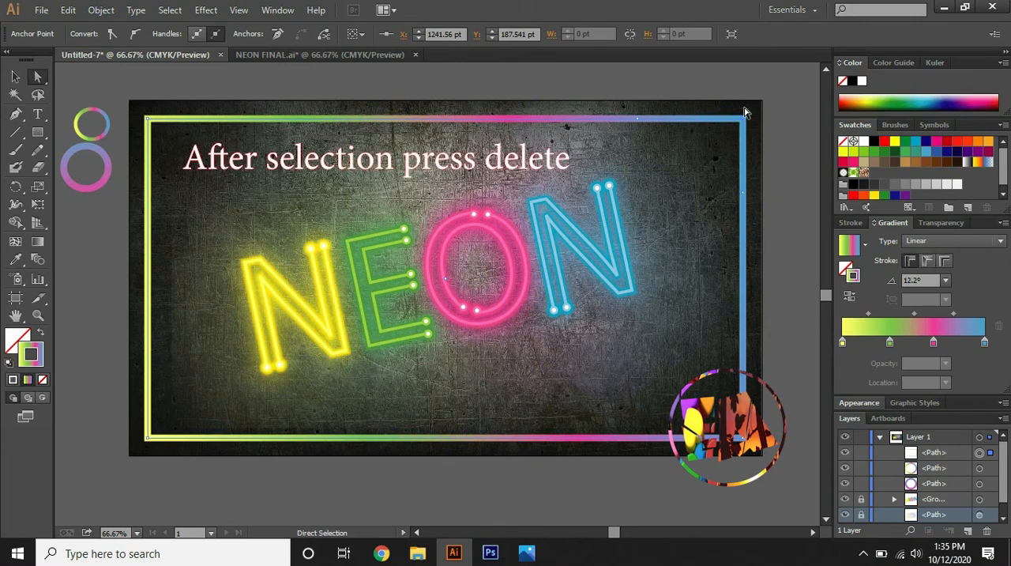
key(Delete)
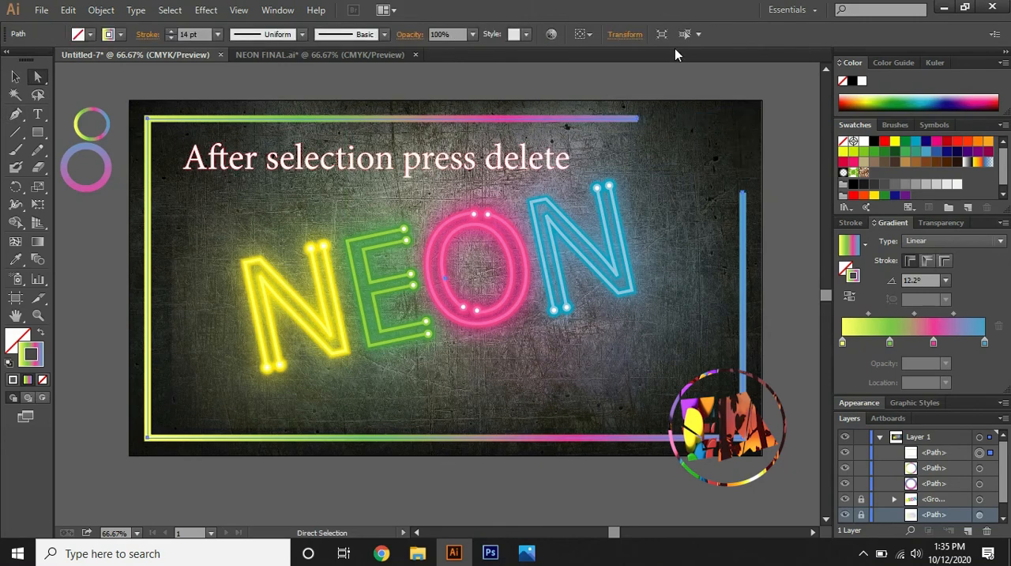
click(15, 260)
click(69, 147)
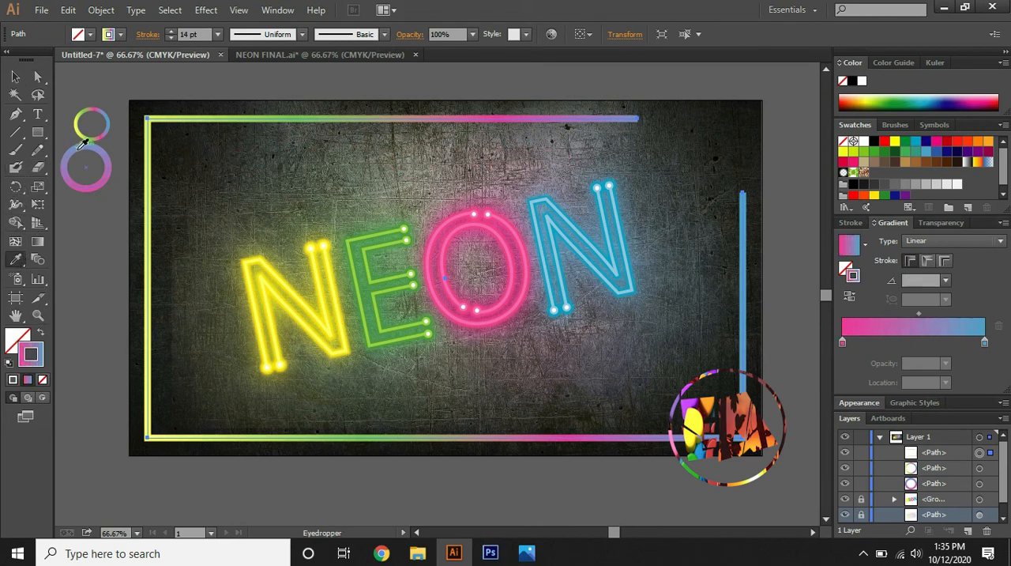
Create a 30 × 30 pt circle with the Ellipse tool inside the frame's upper-left area
click(39, 133)
drag(41, 135, 90, 167)
click(188, 146)
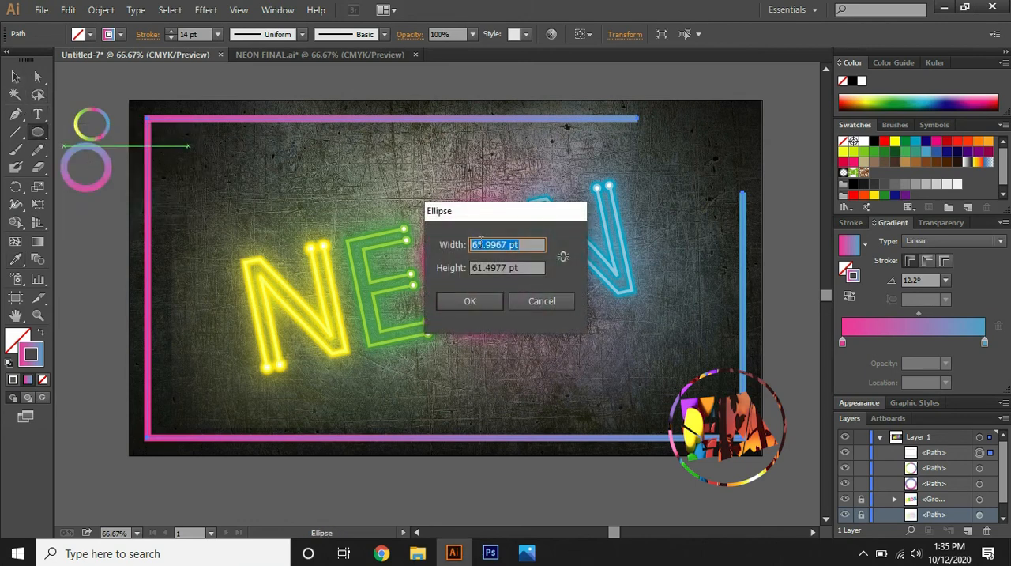
key(BackSpace)
text(30)
drag(531, 270, 460, 269)
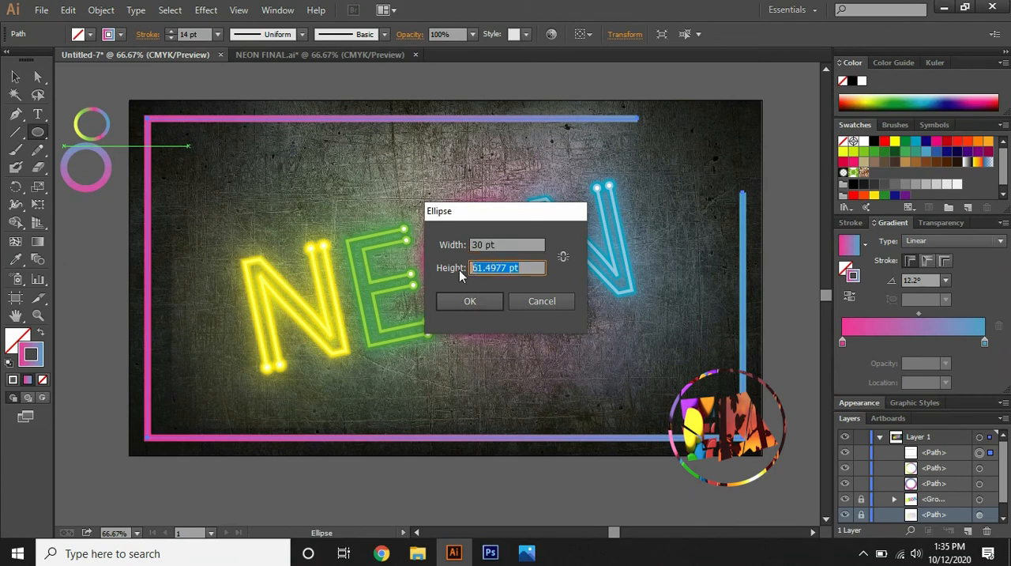
key(BackSpace)
text(30)
click(488, 297)
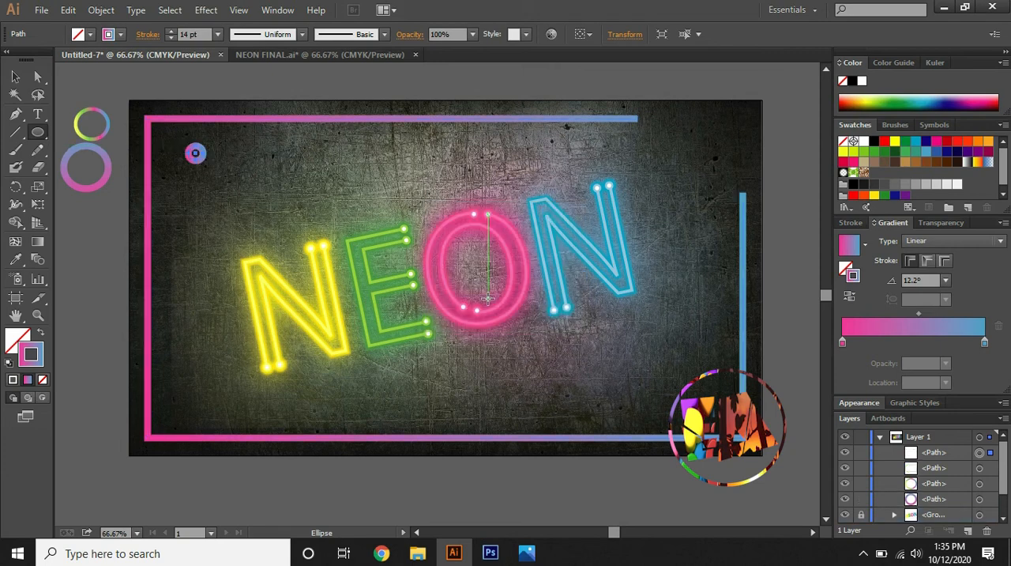
Set the small circle's stroke weight to 7 pt and place one circle on each open end of the frame
click(169, 38)
click(169, 38)
click(169, 38)
click(169, 38)
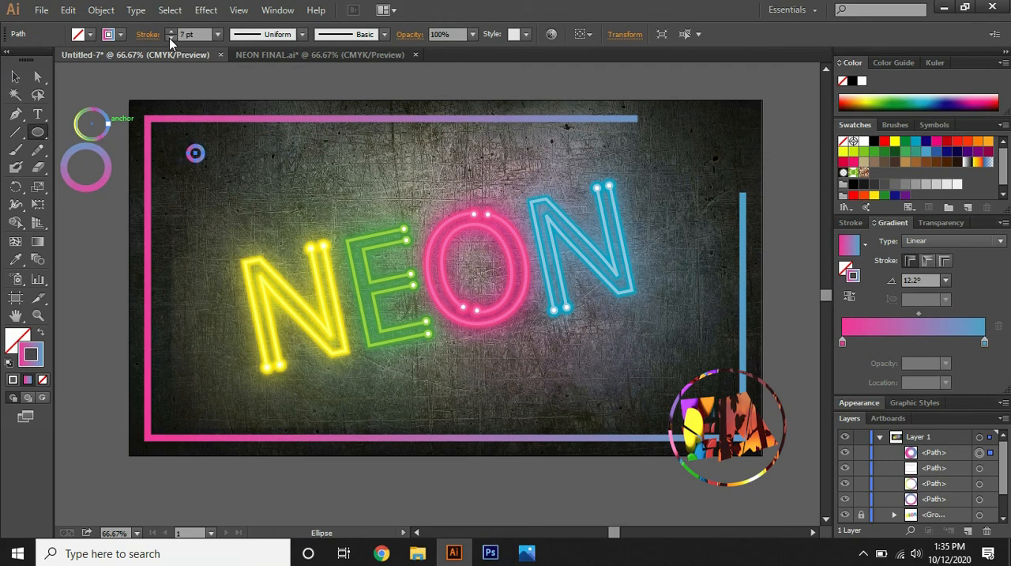
click(169, 38)
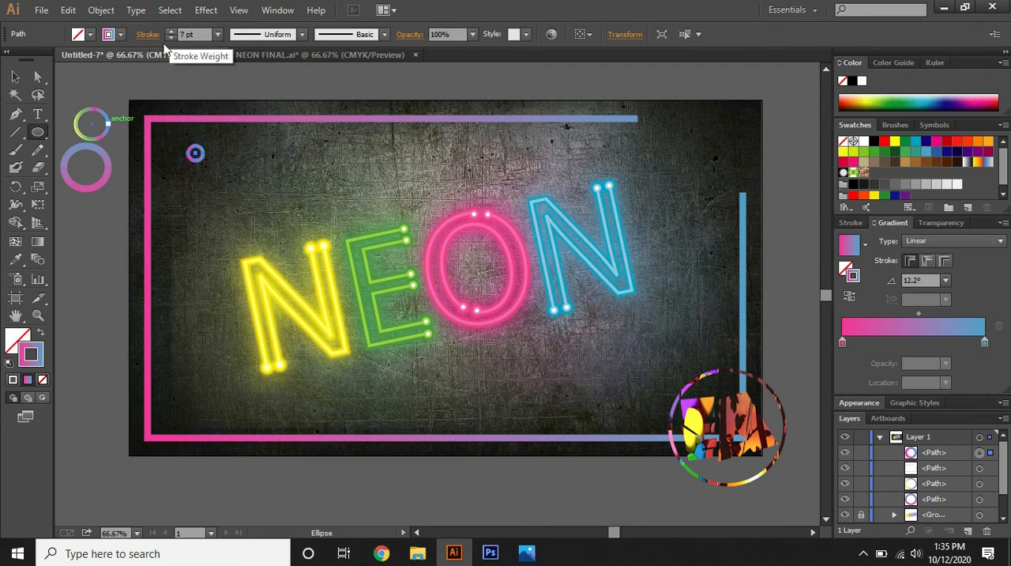
click(15, 76)
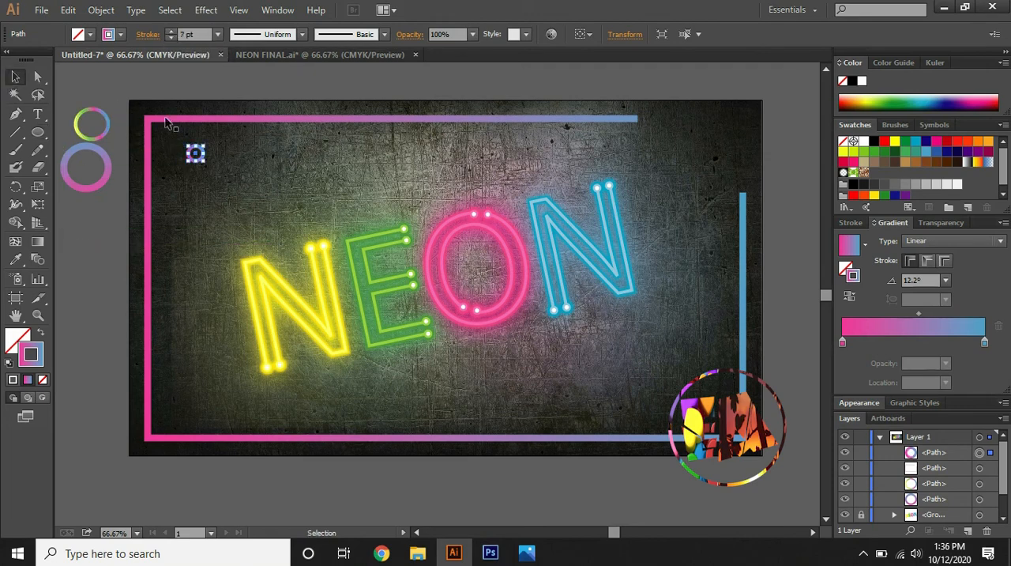
click(196, 154)
drag(202, 158, 743, 187)
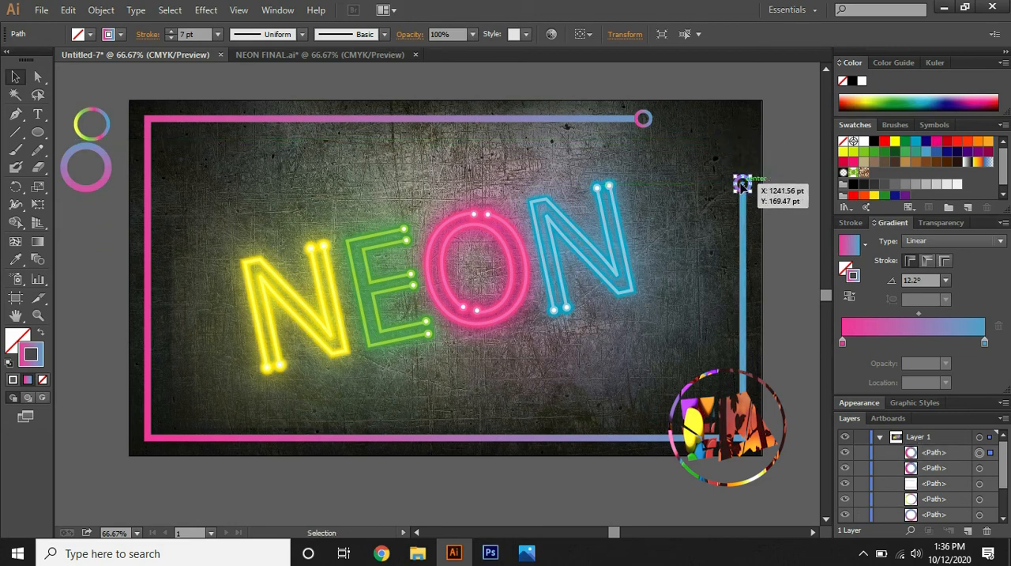
Fill the circle at the end of the frame's right edge with white
double_click(15, 340)
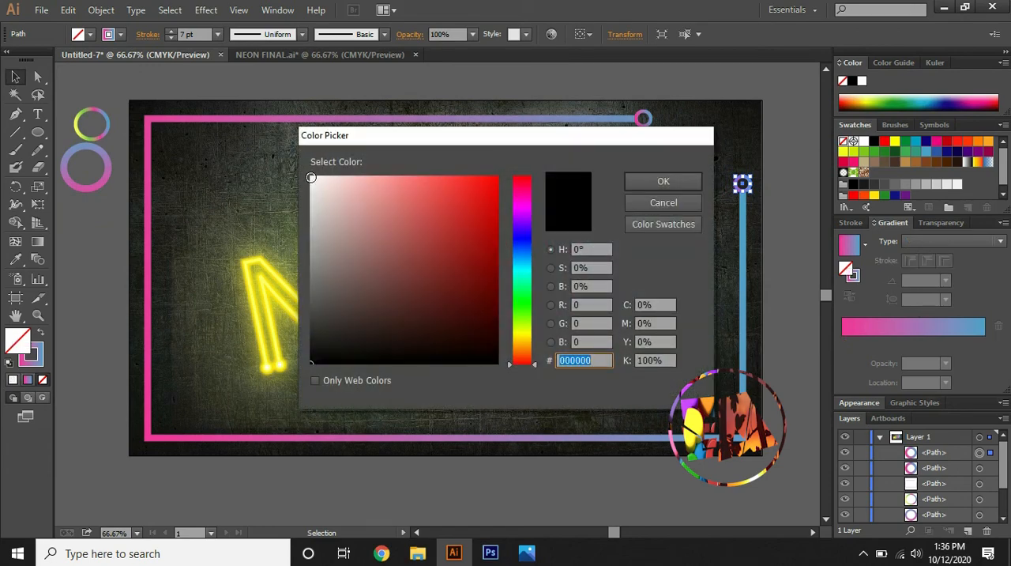
click(311, 177)
click(663, 181)
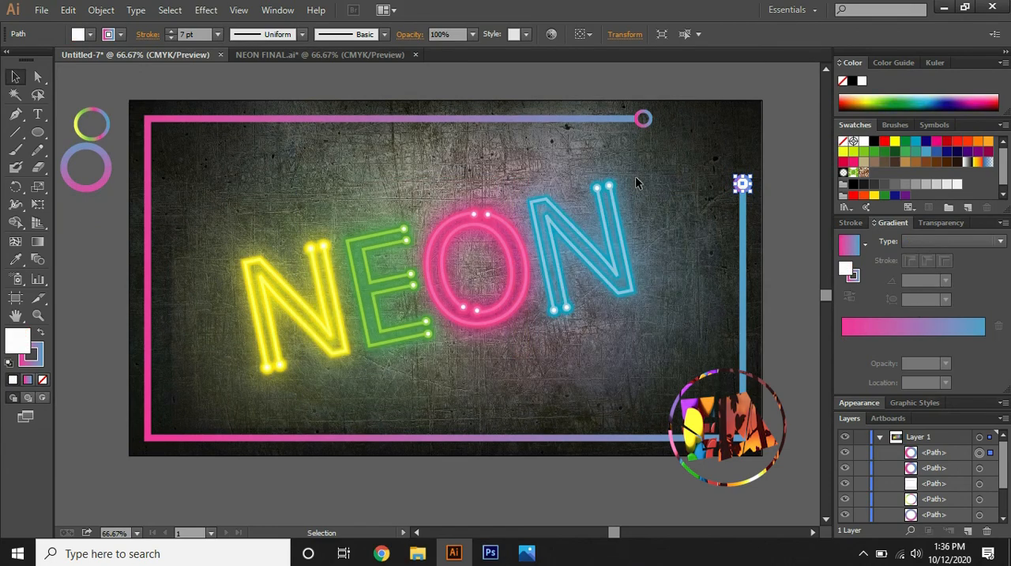
click(728, 151)
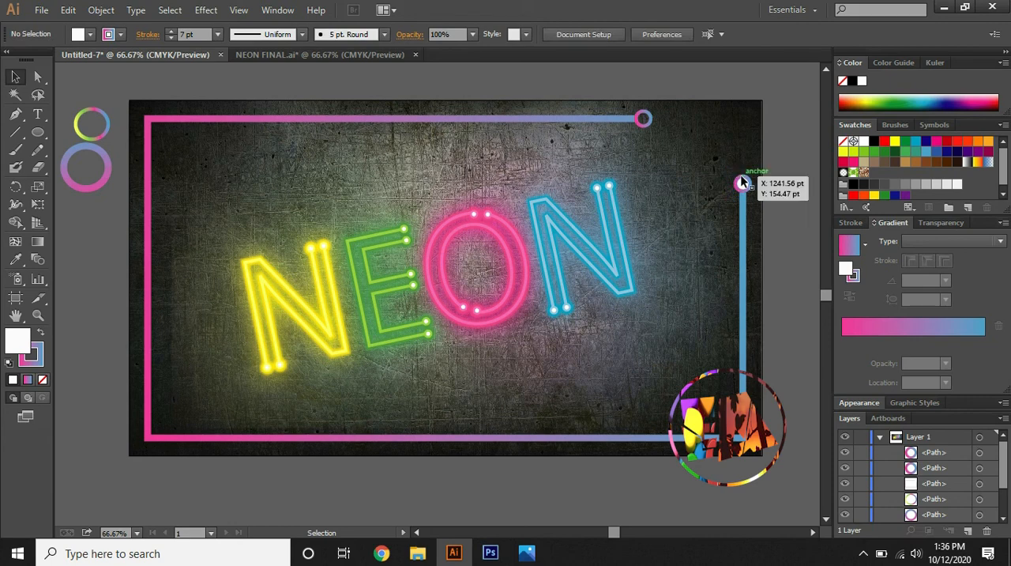
Apply a Gaussian Blur, with the preview enabled, to the white-filled circle on the frame's right edge
click(743, 183)
click(205, 9)
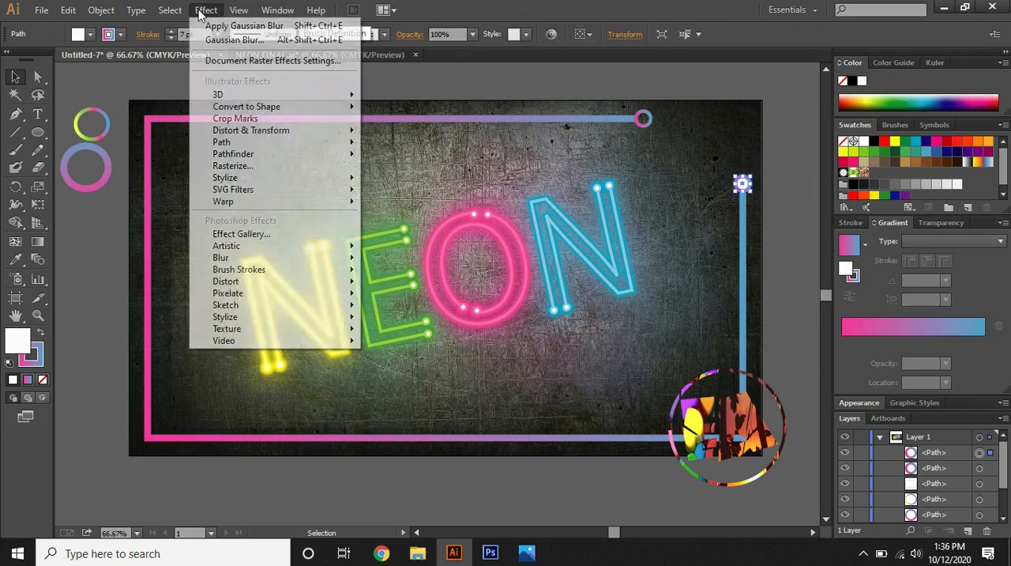
mouse_move(309, 257)
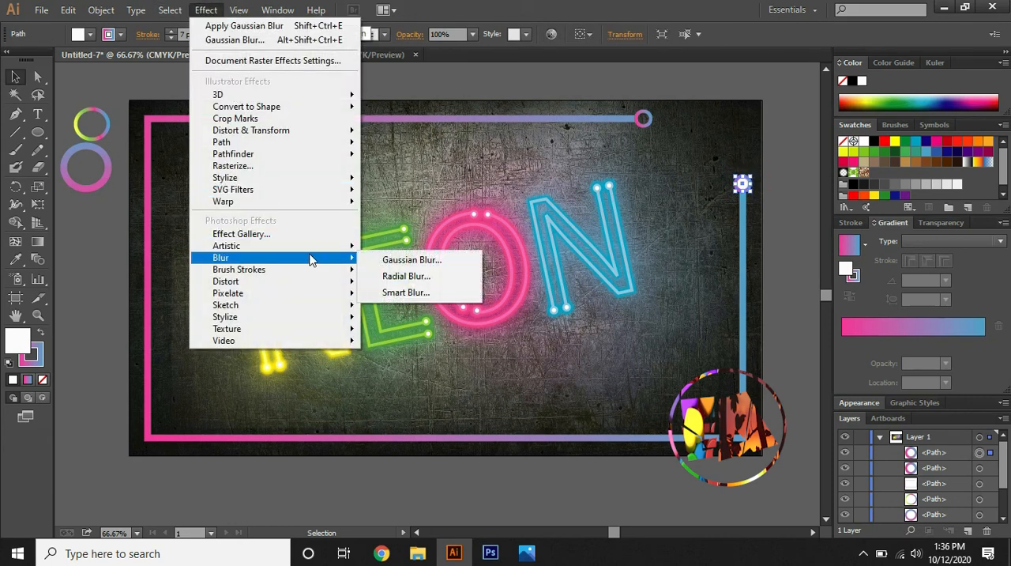
click(377, 264)
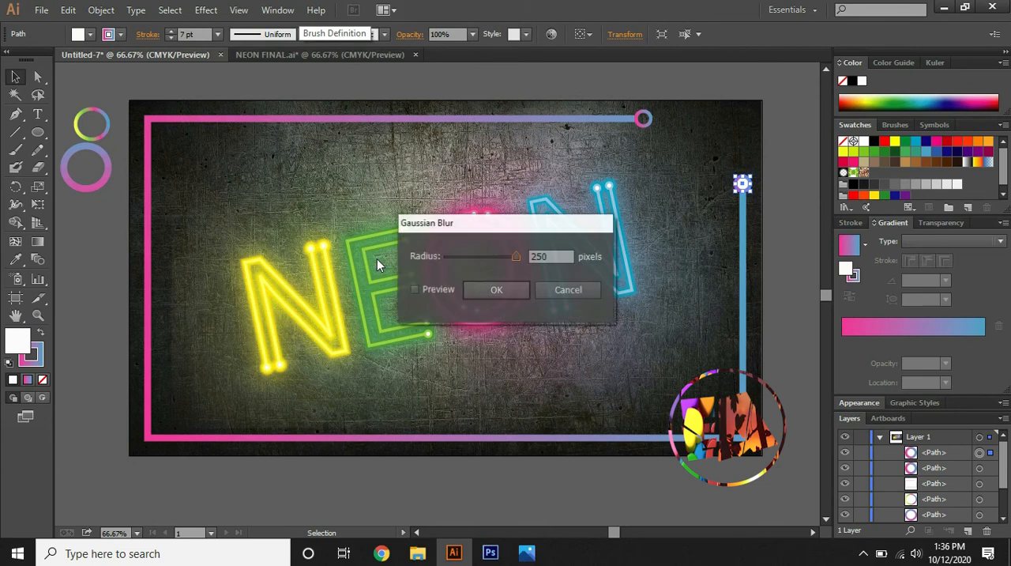
click(413, 289)
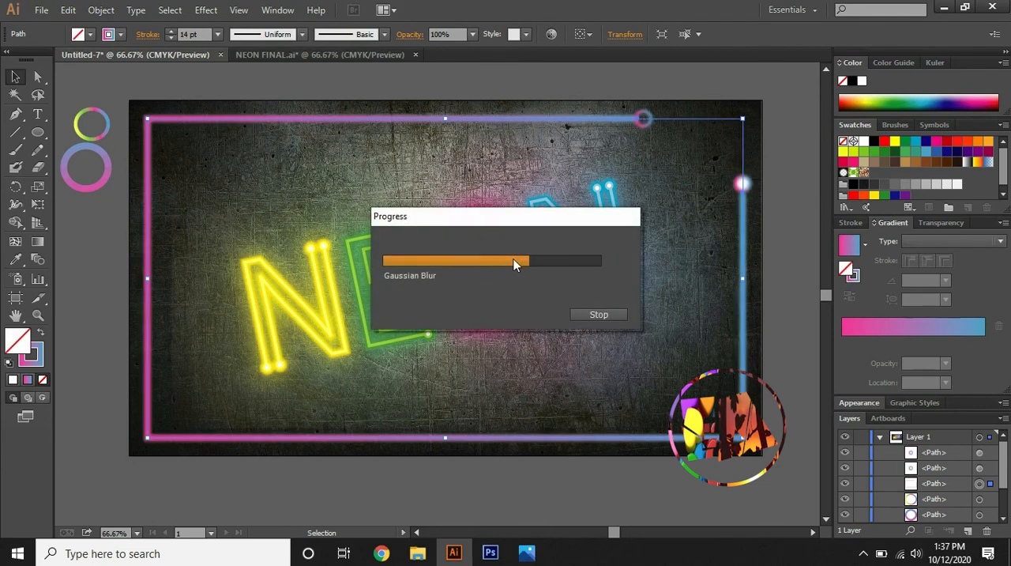
Apply a Gaussian Blur with a 31.4-pixel radius to the open gradient frame
click(497, 256)
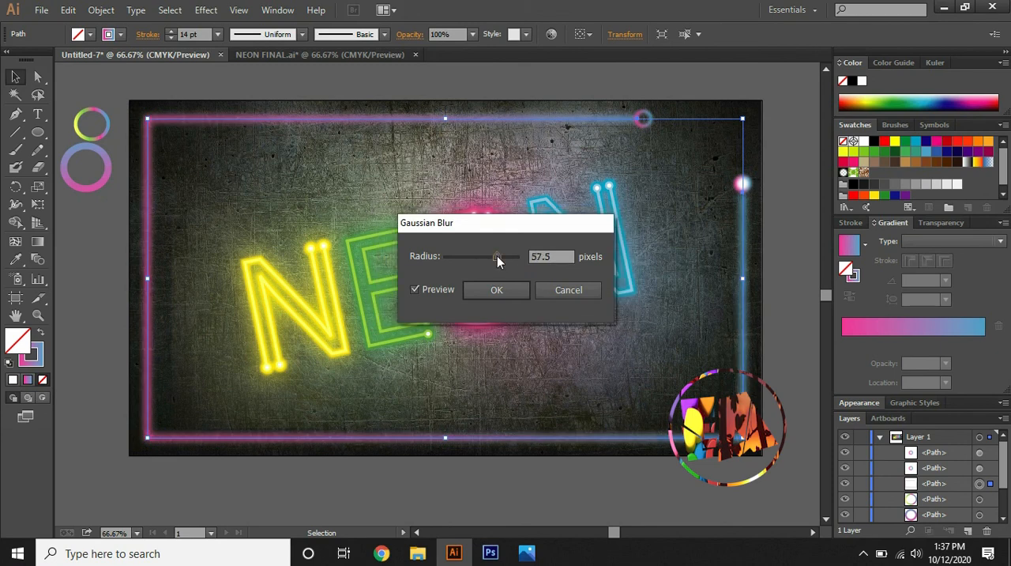
drag(498, 257, 488, 258)
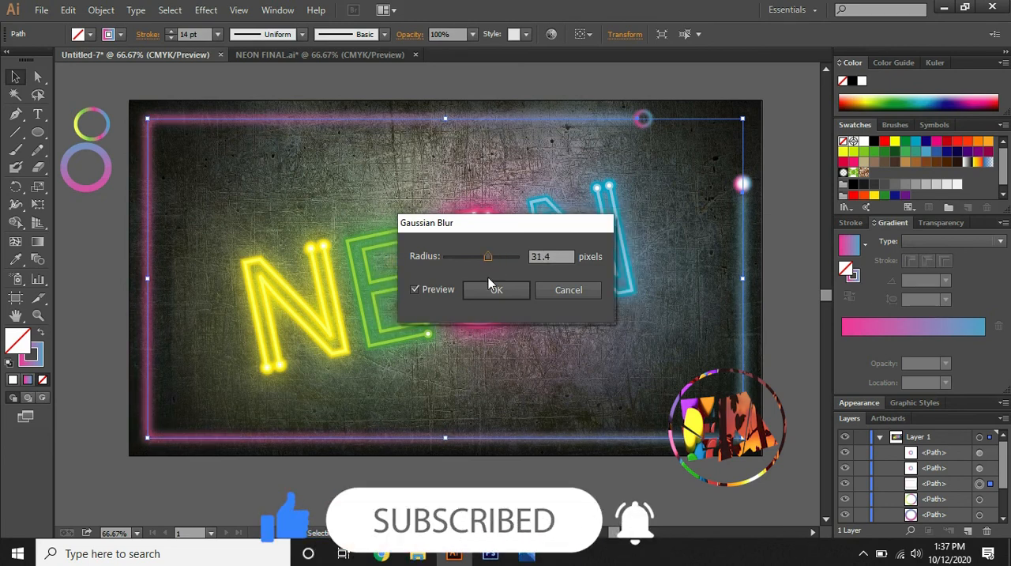
click(493, 291)
click(621, 391)
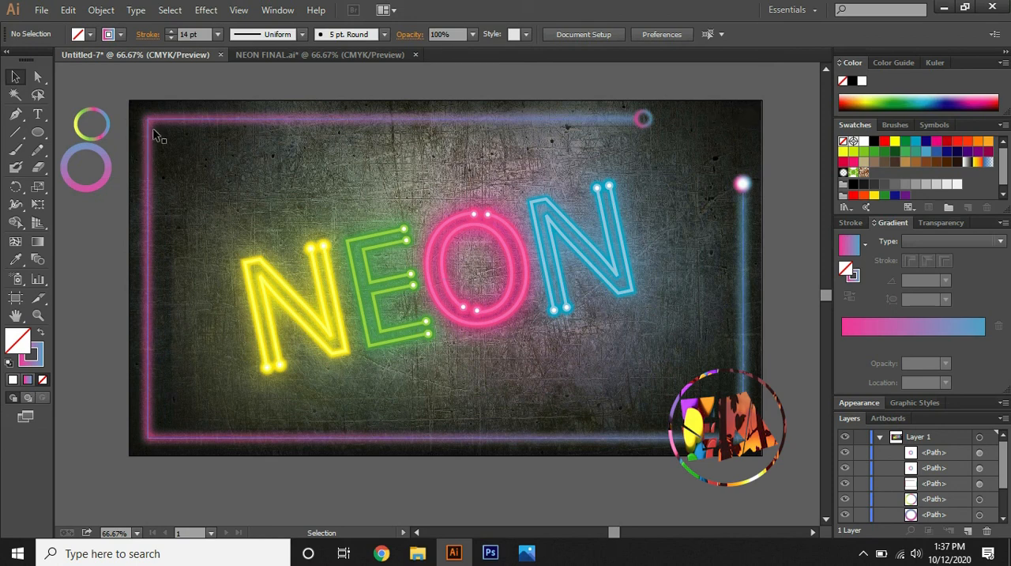
Undo the last change and delete the two leftover gradient rings beside the artboard
key(ctrl+z)
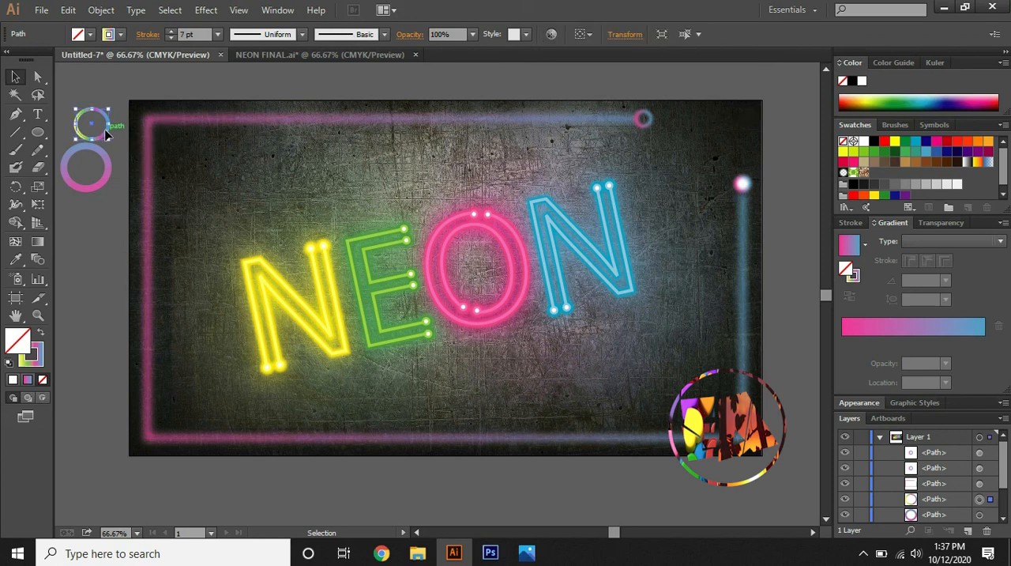
click(109, 161)
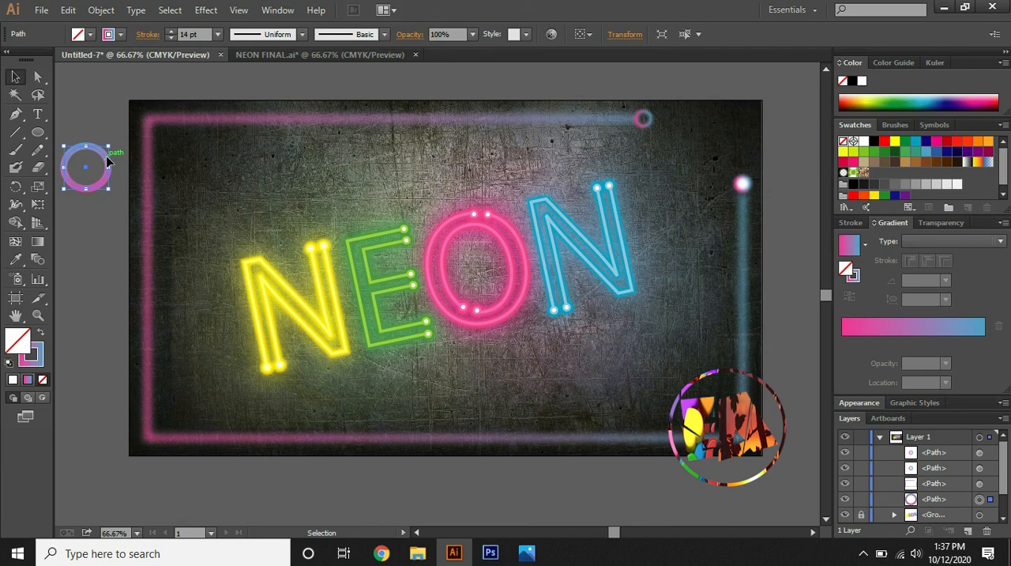
key(Delete)
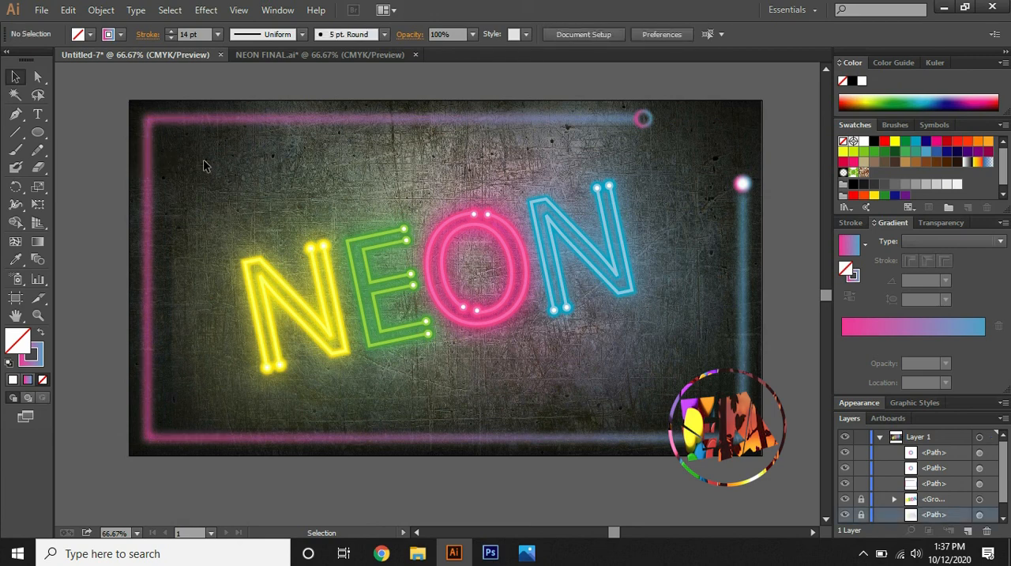